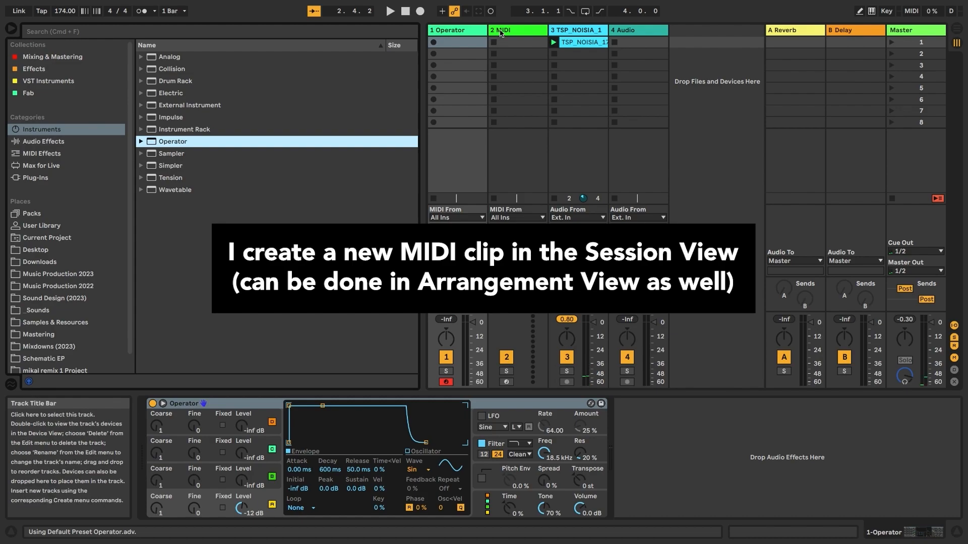
- Delete the unused 2 MIDI track
{"action": "key", "text": "Delete"}
- Delete the empty 4 Audio track and create a one-bar Operator clip with E2 held across the bar
{"action": "left_click", "coordinate": [562, 32]}
{"action": "key", "text": "Delete"}
{"action": "double_click", "coordinate": [464, 43]}
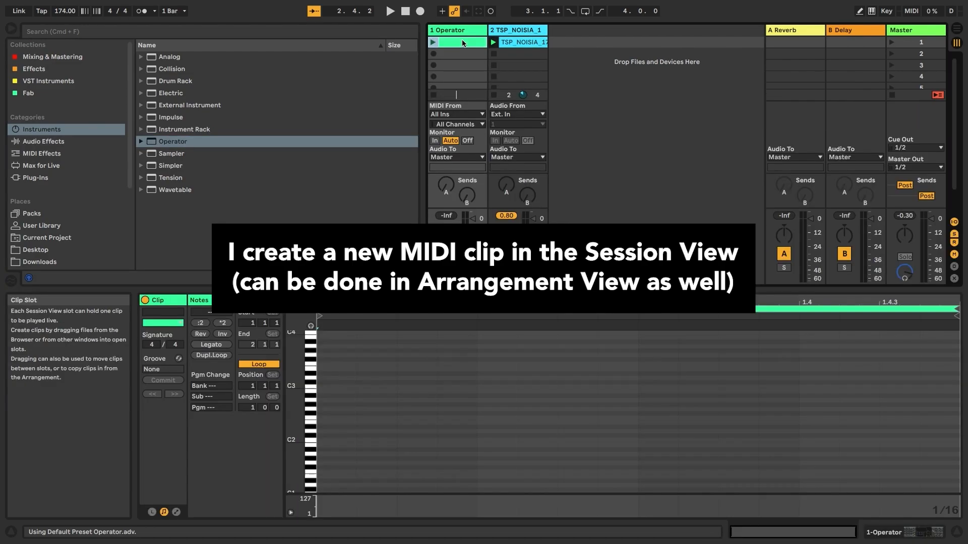
{"action": "double_click", "coordinate": [325, 422]}
{"action": "left_click", "coordinate": [222, 346]}
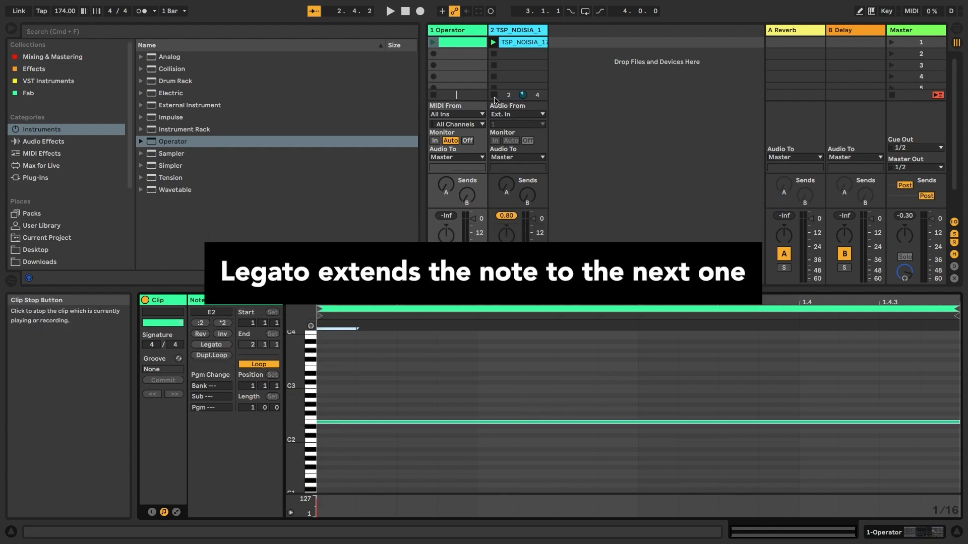
- Launch the bass clip, fold the piano roll to its used rows, and browse Audio Effects
{"action": "left_click", "coordinate": [432, 42]}
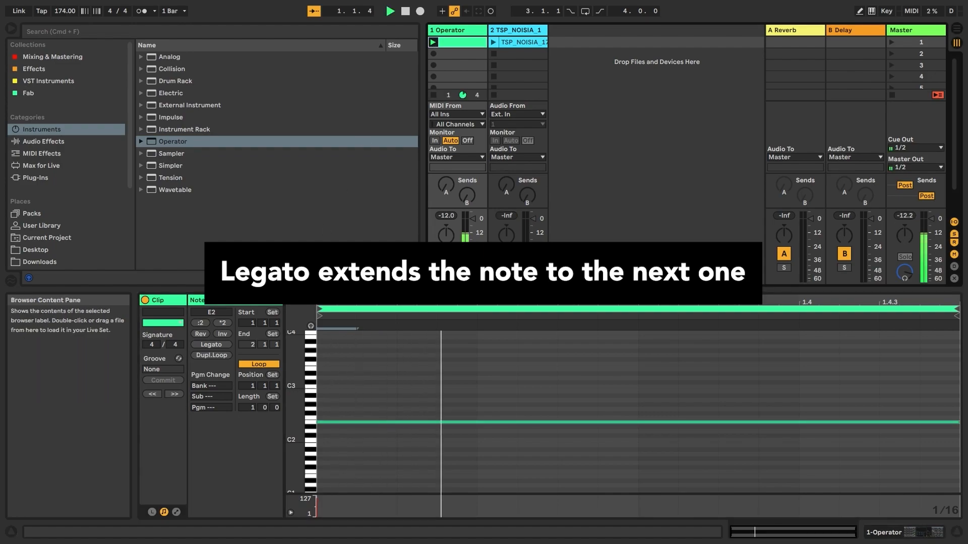
{"action": "left_click", "coordinate": [300, 301]}
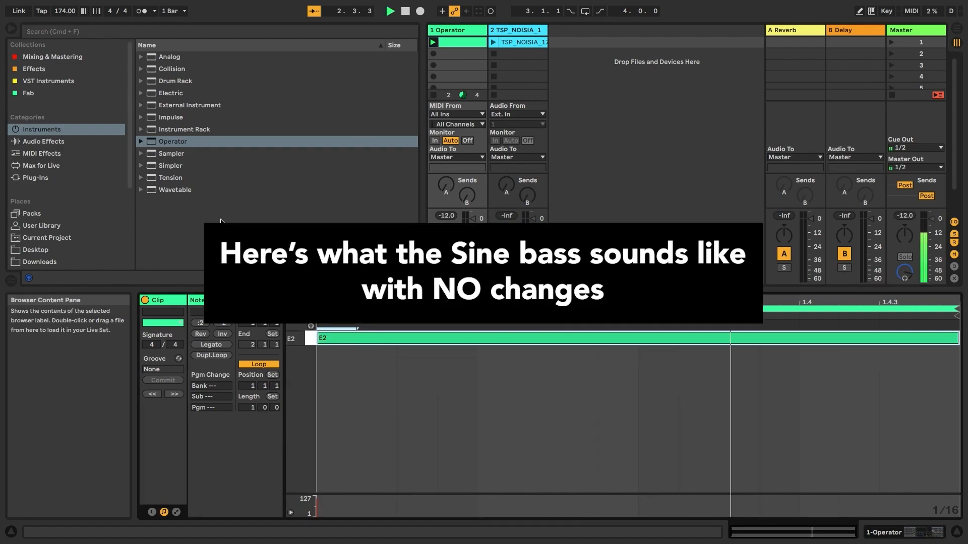
{"action": "left_click", "coordinate": [61, 141]}
{"action": "scroll", "coordinate": [200, 234], "scroll_direction": "down", "scroll_amount": 5}
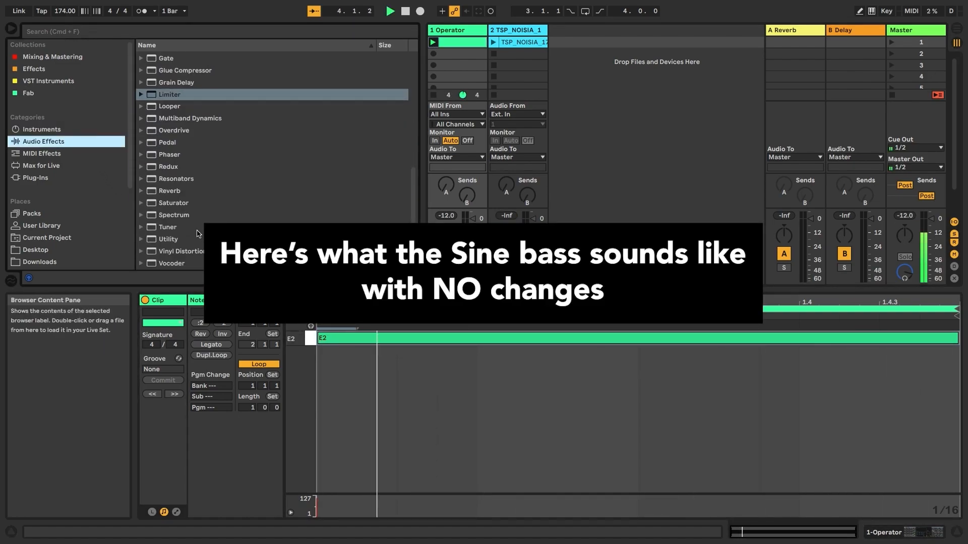
- Add Spectrum after Operator, enlarge its display, and add an F2 note above E2
{"action": "left_click_drag", "start_coordinate": [181, 215], "coordinate": [412, 123]}
{"action": "left_click_drag", "start_coordinate": [448, 97], "coordinate": [448, 96]}
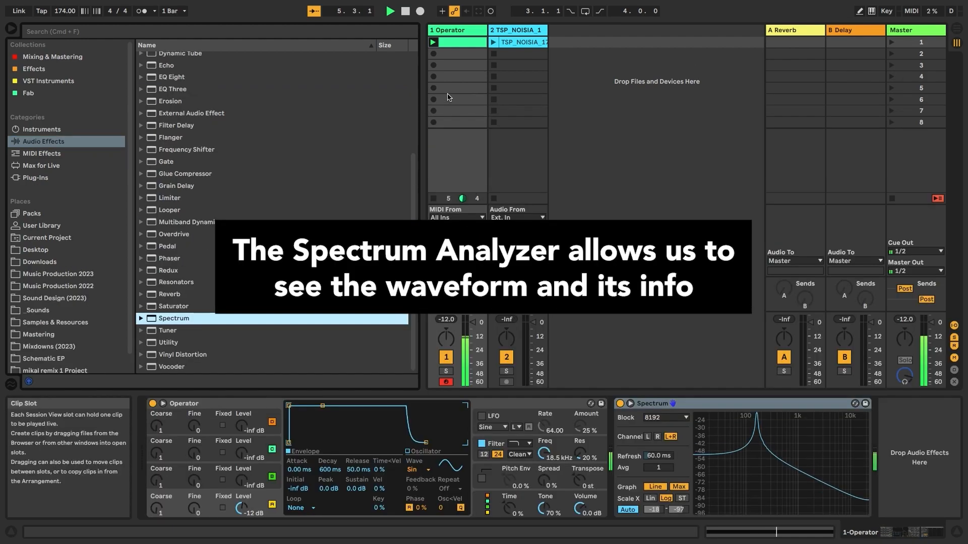
{"action": "double_click", "coordinate": [766, 445]}
{"action": "mouse_move", "coordinate": [623, 283]}
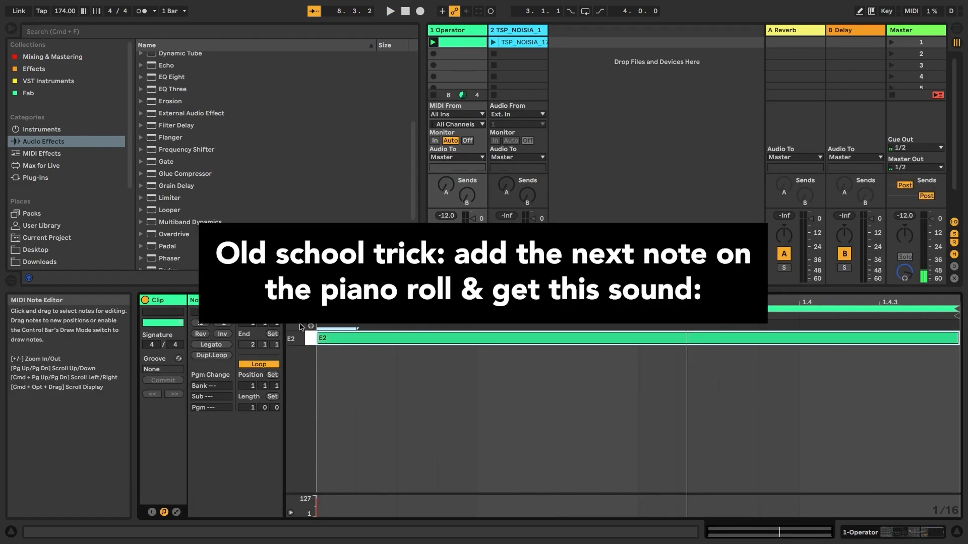
{"action": "left_click", "coordinate": [310, 326]}
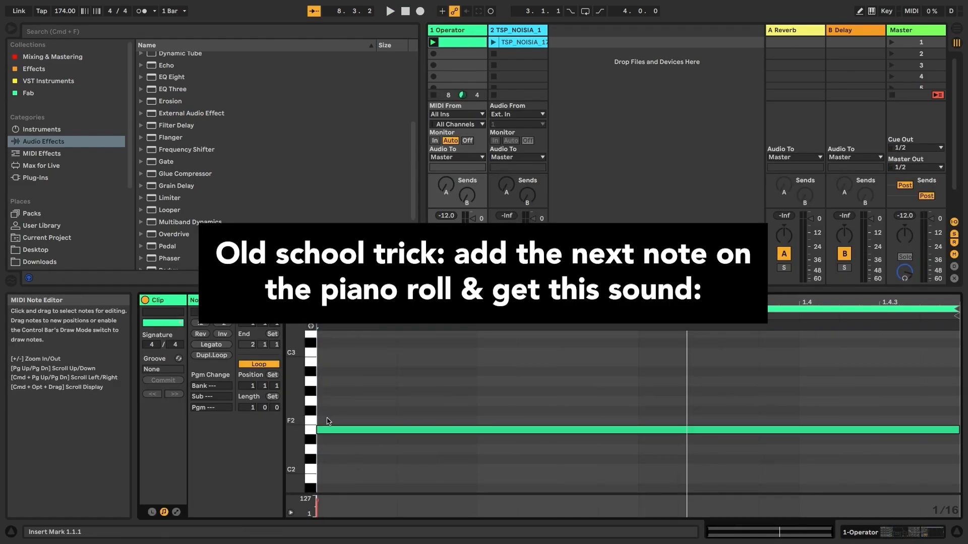
{"action": "double_click", "coordinate": [328, 421]}
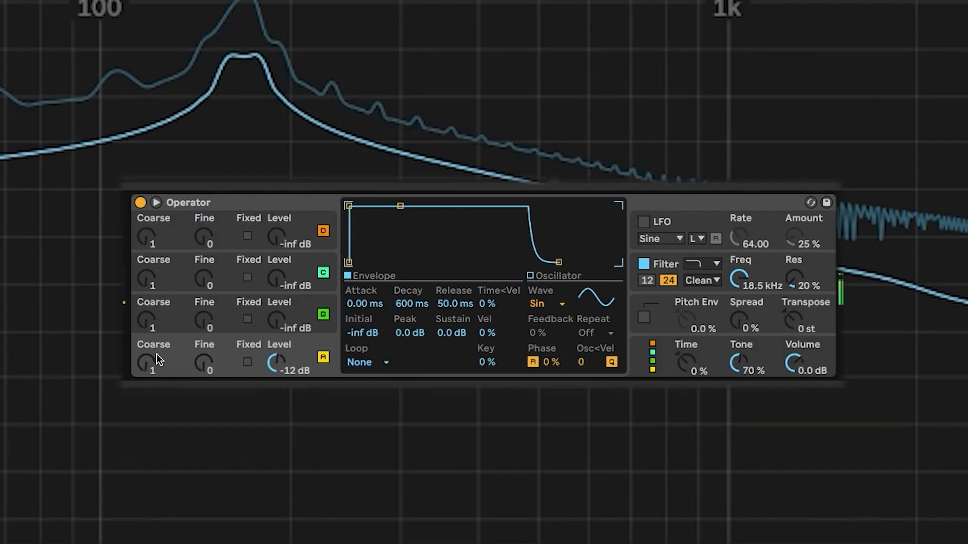
- Set oscillator A Coarse to 0.5, shift both notes down to E1–F1, and play to check
{"action": "left_click_drag", "start_coordinate": [149, 367], "coordinate": [149, 369]}
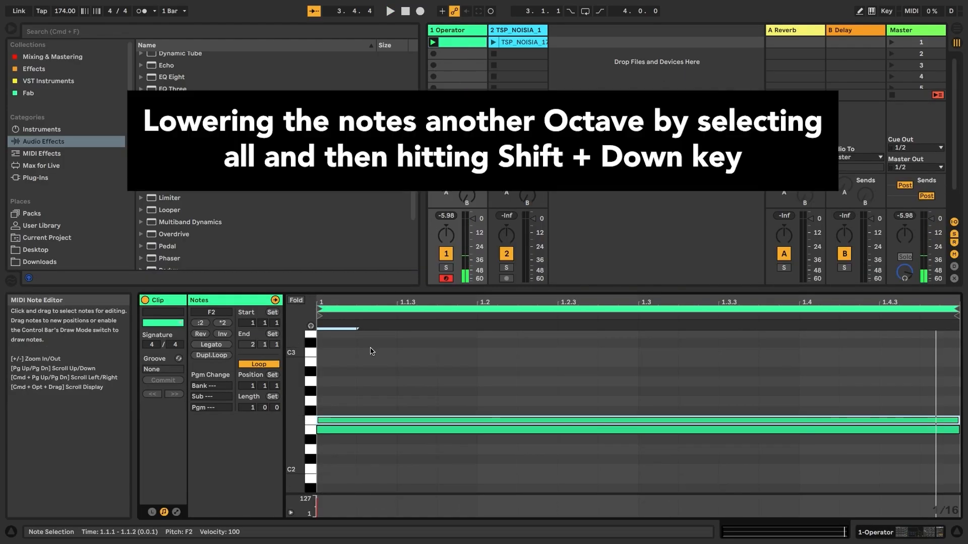
{"action": "left_click", "coordinate": [372, 351]}
{"action": "key", "text": "super+a"}
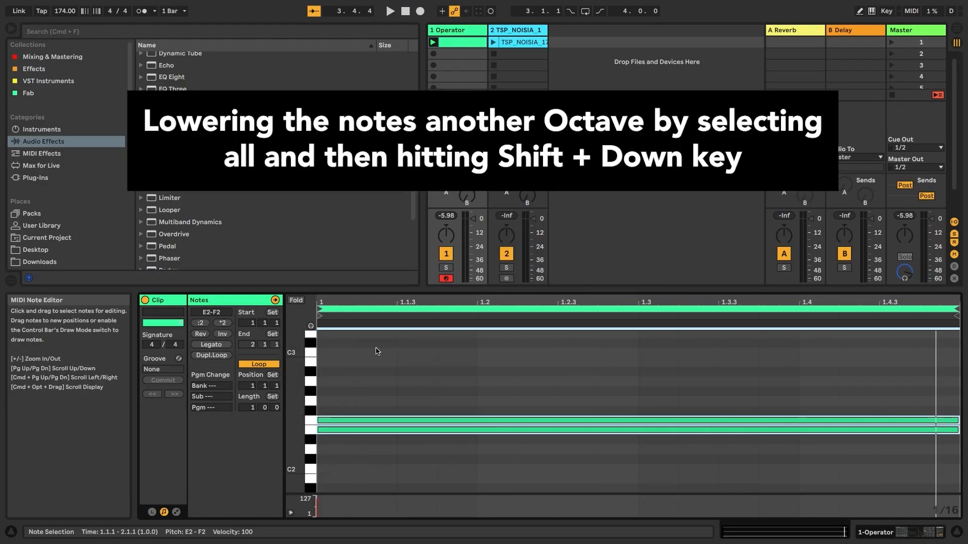
{"action": "key", "text": "shift+Down"}
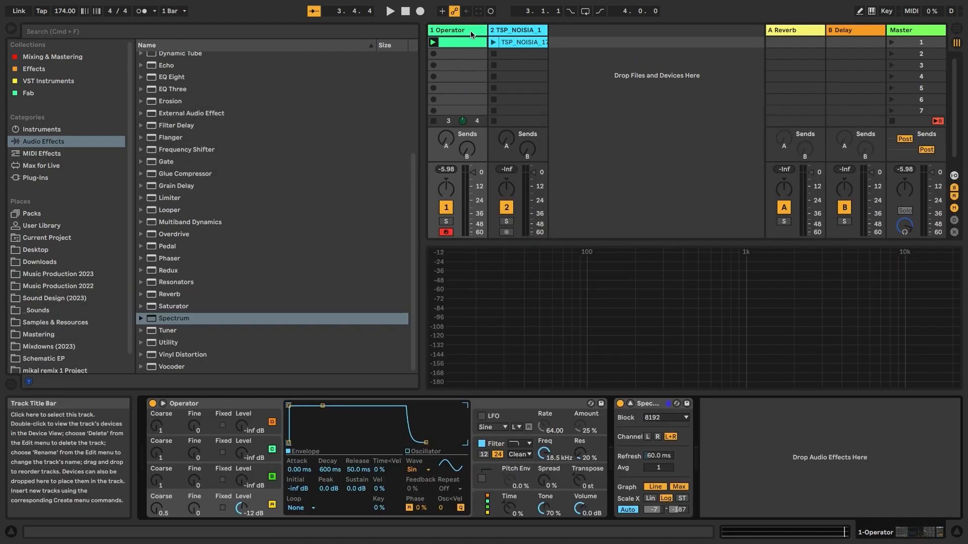
{"action": "key", "text": "space"}
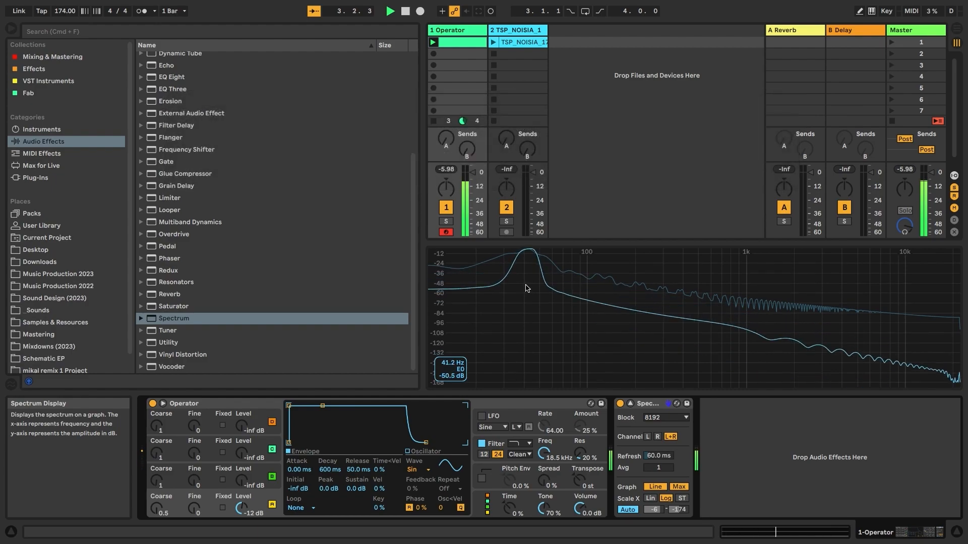
{"action": "key", "text": "space"}
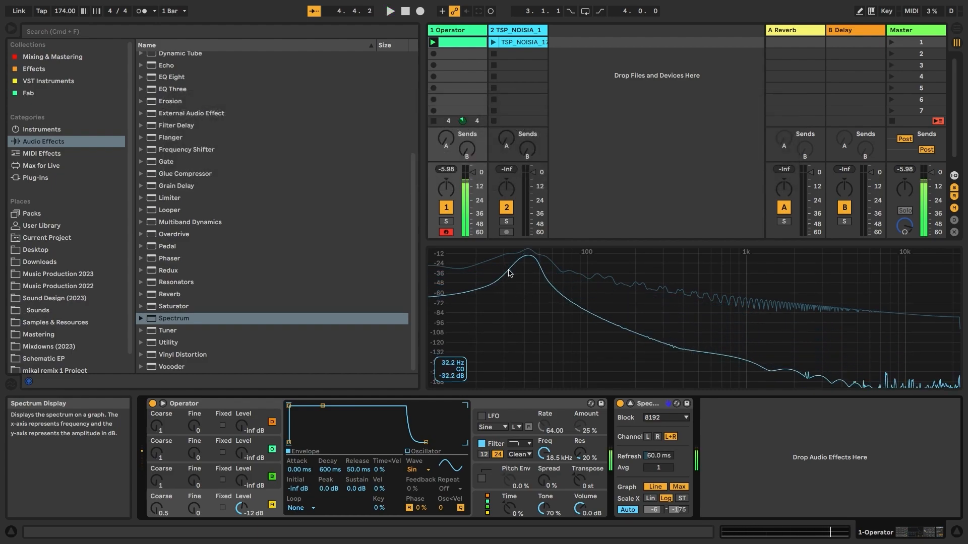
{"action": "double_click", "coordinate": [471, 42]}
{"action": "left_click", "coordinate": [352, 411]}
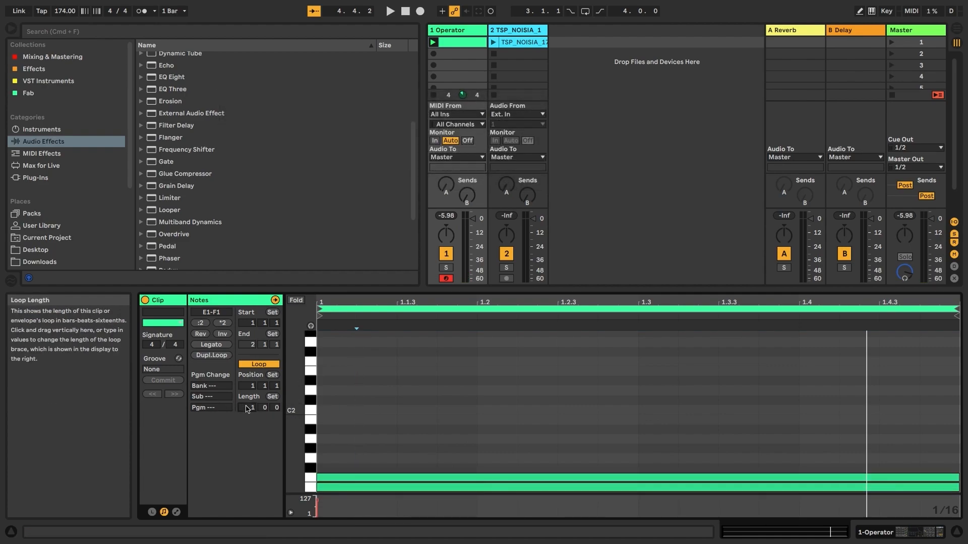
- Make the bass clip 4 bars with both notes legato to the end, and enable Operator's Pitch Env
{"action": "key", "text": "Return"}
{"action": "left_click", "coordinate": [419, 422]}
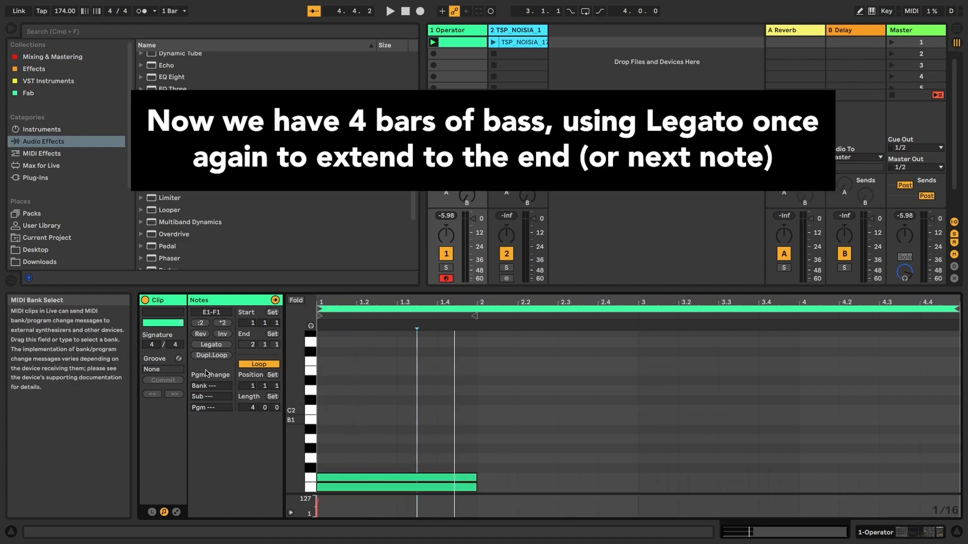
{"action": "left_click", "coordinate": [210, 346]}
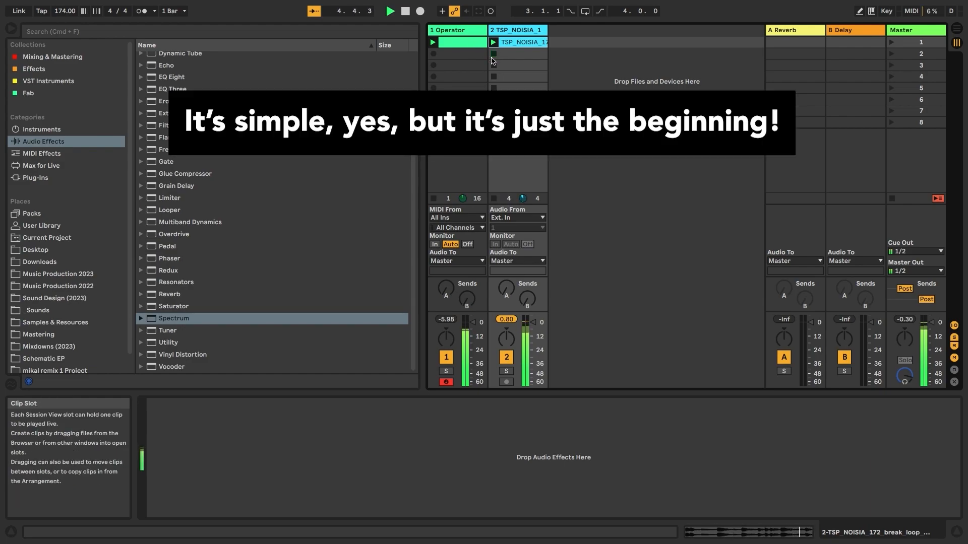
{"action": "left_click", "coordinate": [466, 31]}
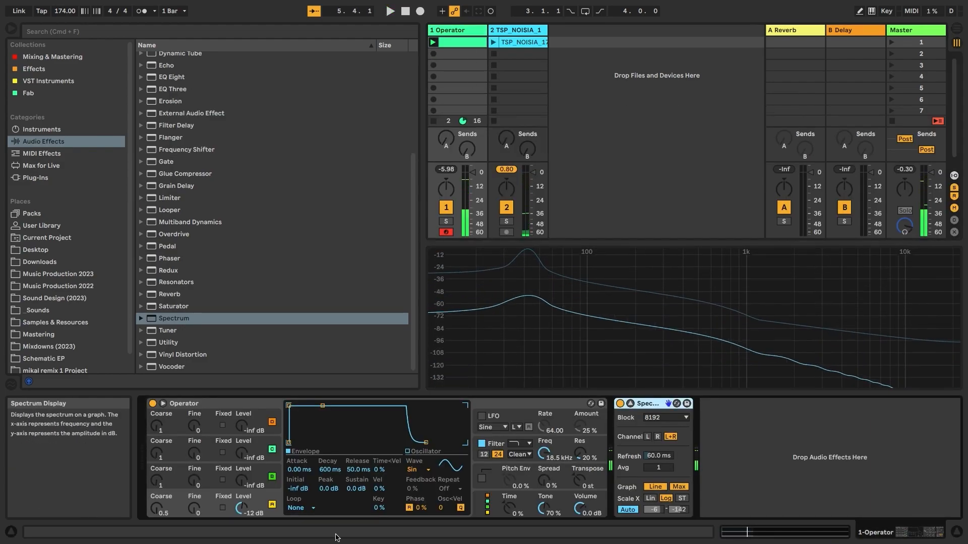
{"action": "left_click", "coordinate": [481, 479]}
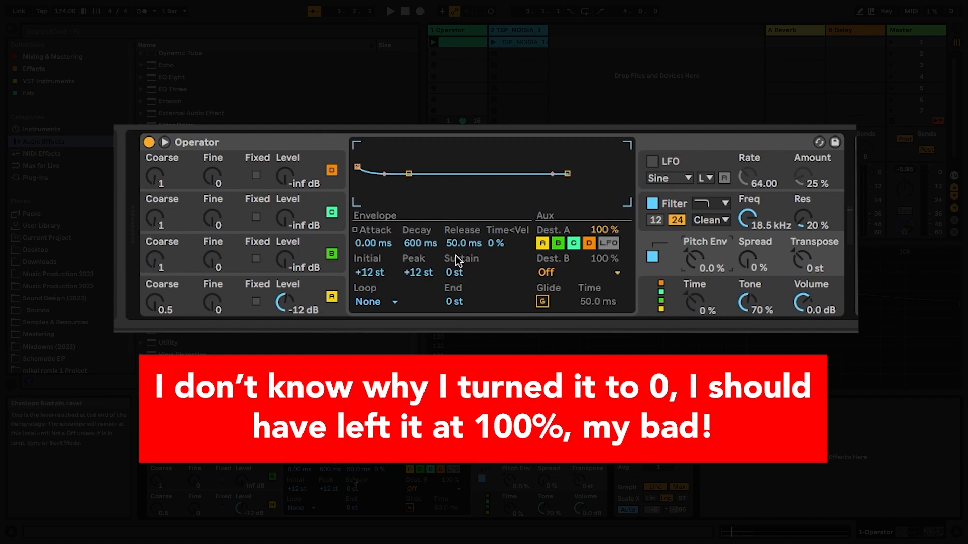
- Tune the pitch envelope by ear during playback, ending at 100% amount and 10.8 s decay
{"action": "key", "text": "space"}
{"action": "left_click_drag", "start_coordinate": [418, 244], "coordinate": [418, 237]}
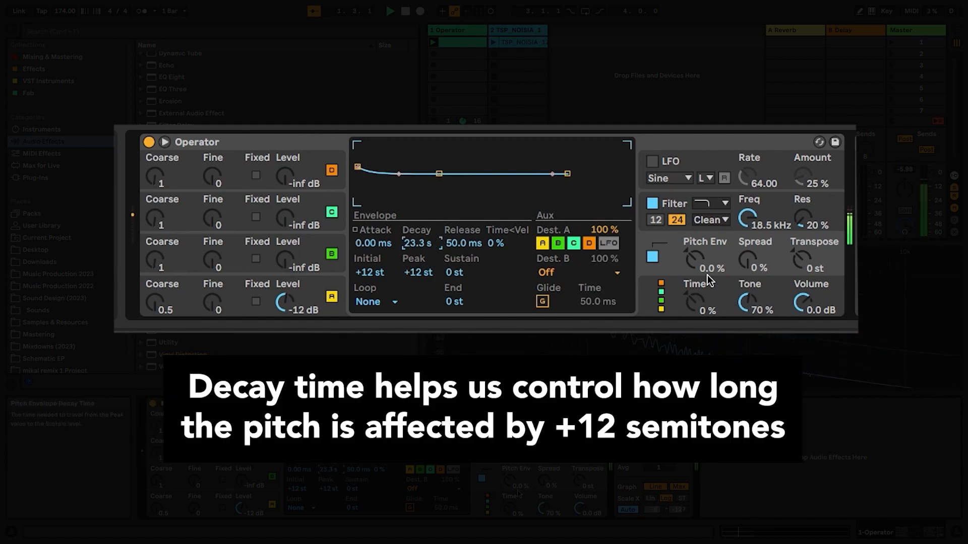
{"action": "left_click_drag", "start_coordinate": [698, 265], "coordinate": [698, 237]}
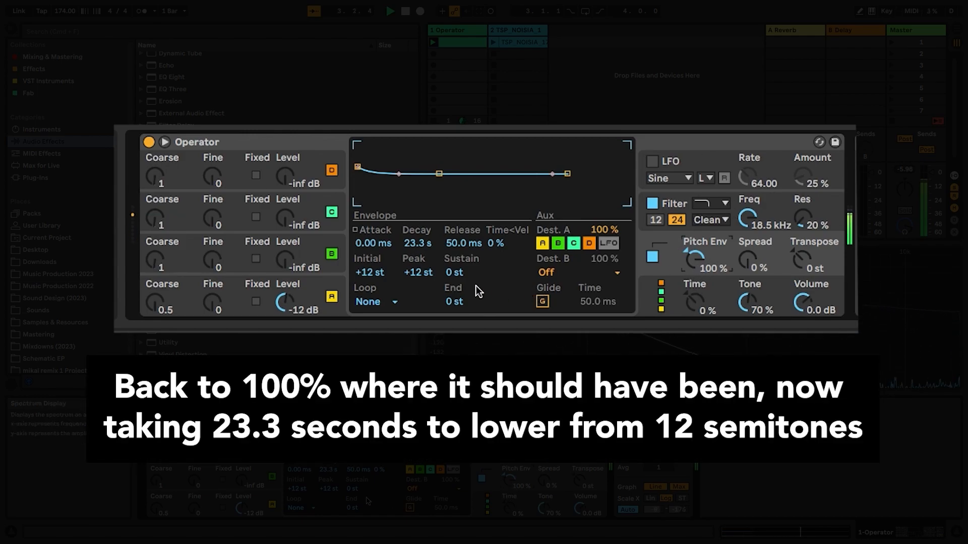
{"action": "left_click_drag", "start_coordinate": [418, 244], "coordinate": [418, 257]}
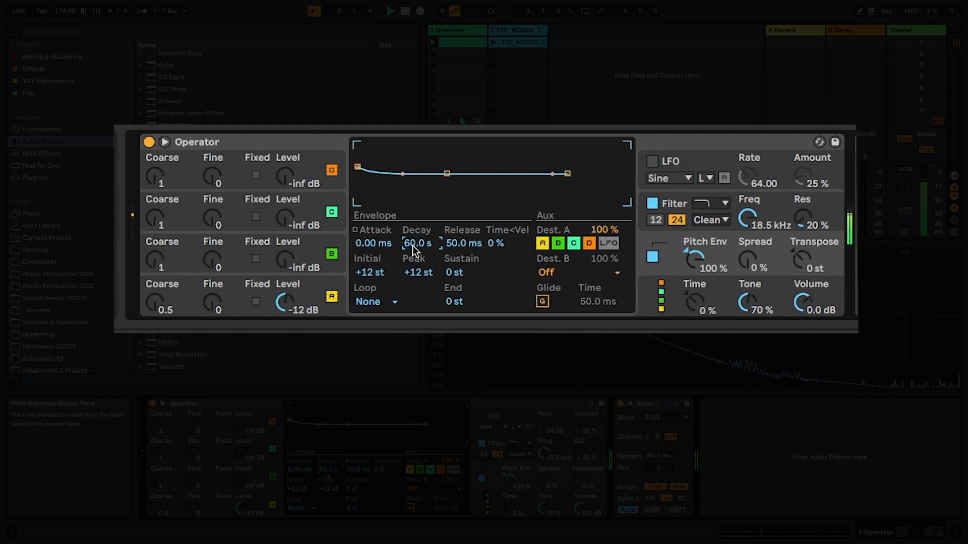
{"action": "left_click_drag", "start_coordinate": [697, 262], "coordinate": [697, 323]}
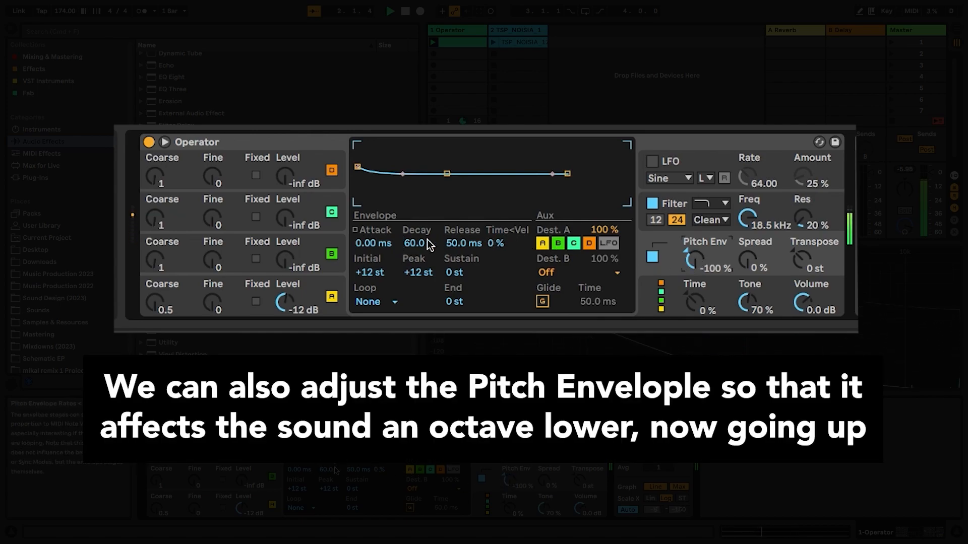
{"action": "key", "text": "space"}
{"action": "left_click_drag", "start_coordinate": [421, 246], "coordinate": [421, 247]}
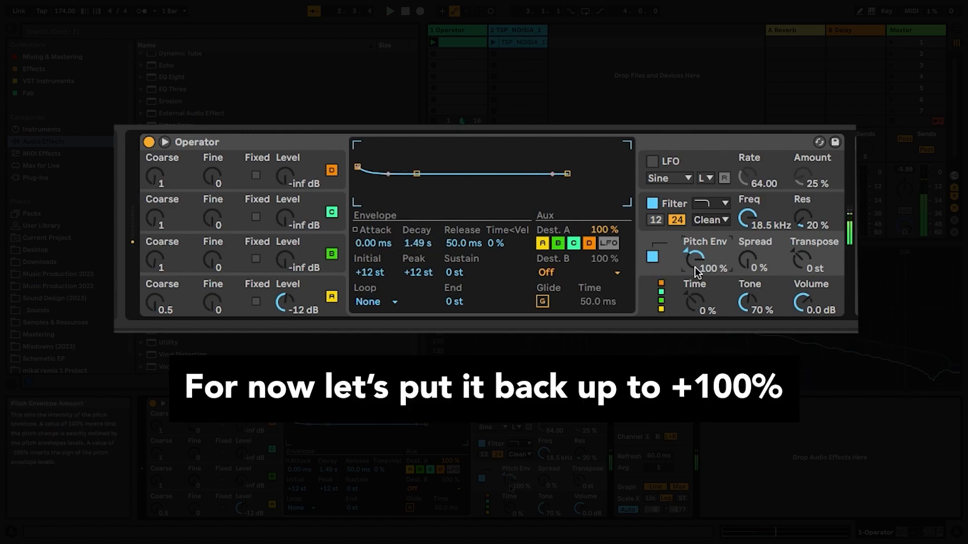
{"action": "left_click_drag", "start_coordinate": [695, 267], "coordinate": [695, 219]}
{"action": "left_click_drag", "start_coordinate": [694, 267], "coordinate": [694, 255]}
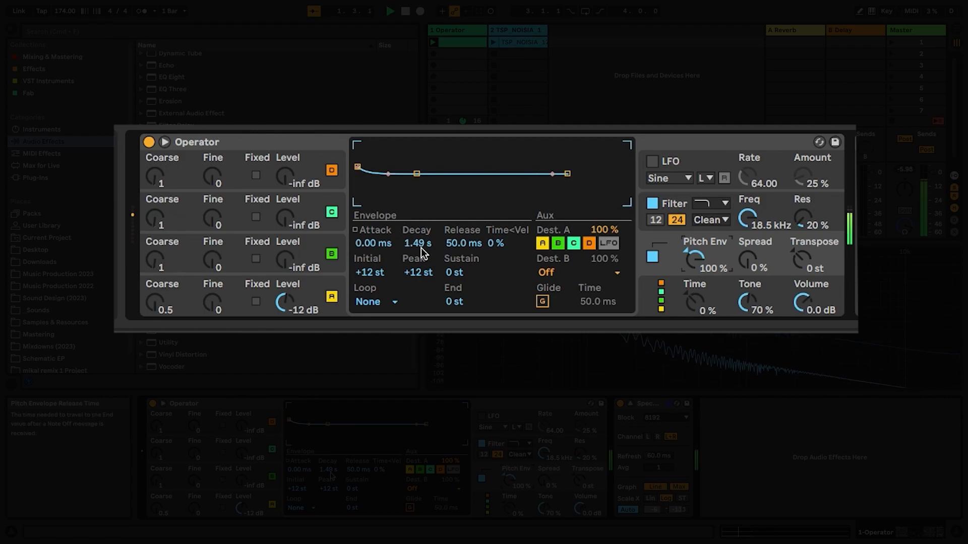
{"action": "left_click_drag", "start_coordinate": [421, 251], "coordinate": [421, 242]}
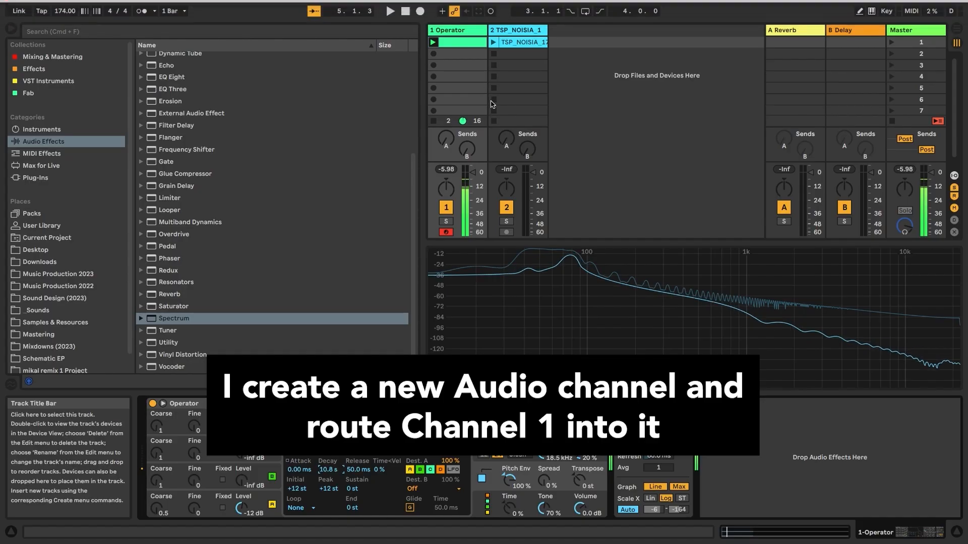
- Add an audio track fed from 1-Operator, mute and arm it, and record clip 2-Audio 1
{"action": "left_click", "coordinate": [463, 31]}
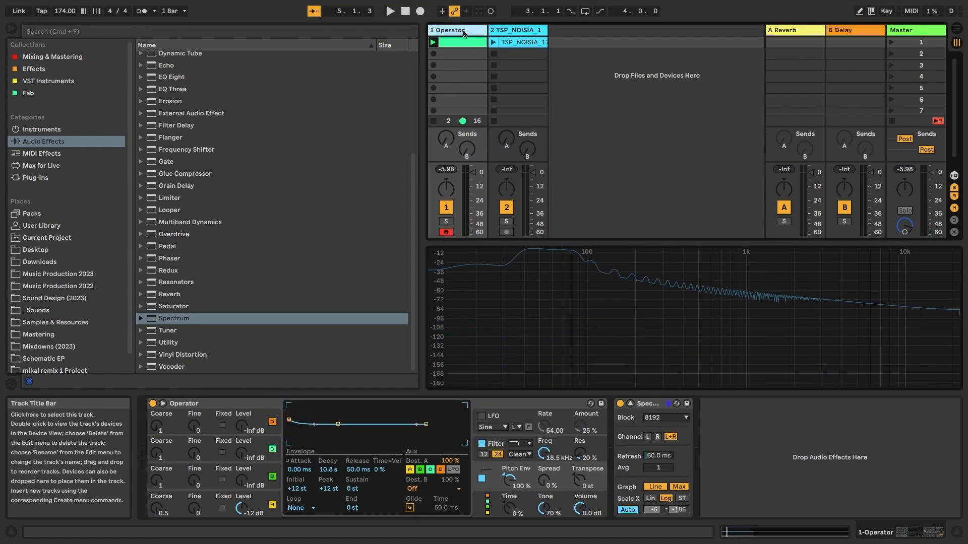
{"action": "key", "text": "super+t"}
{"action": "left_click", "coordinate": [507, 216]}
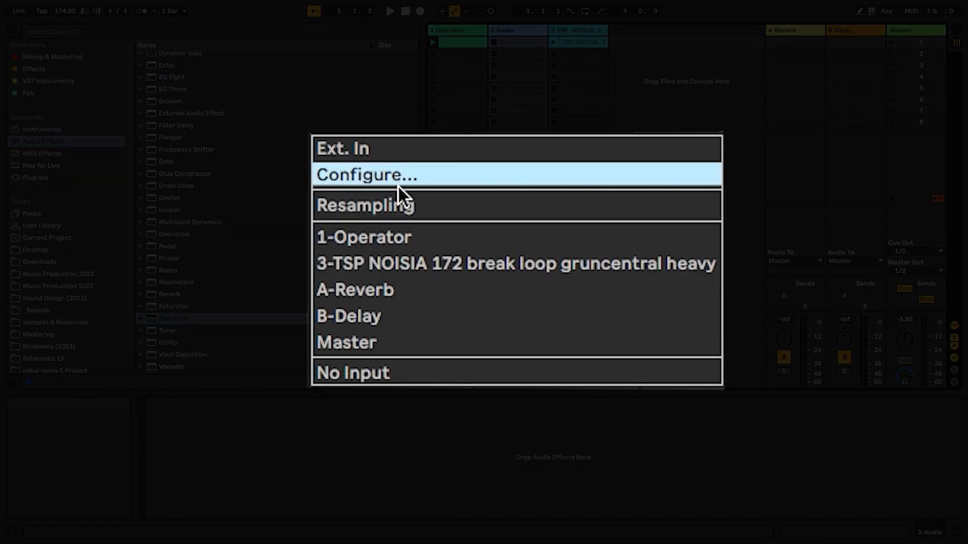
{"action": "left_click", "coordinate": [391, 236]}
{"action": "left_click", "coordinate": [532, 398]}
{"action": "left_click", "coordinate": [533, 452]}
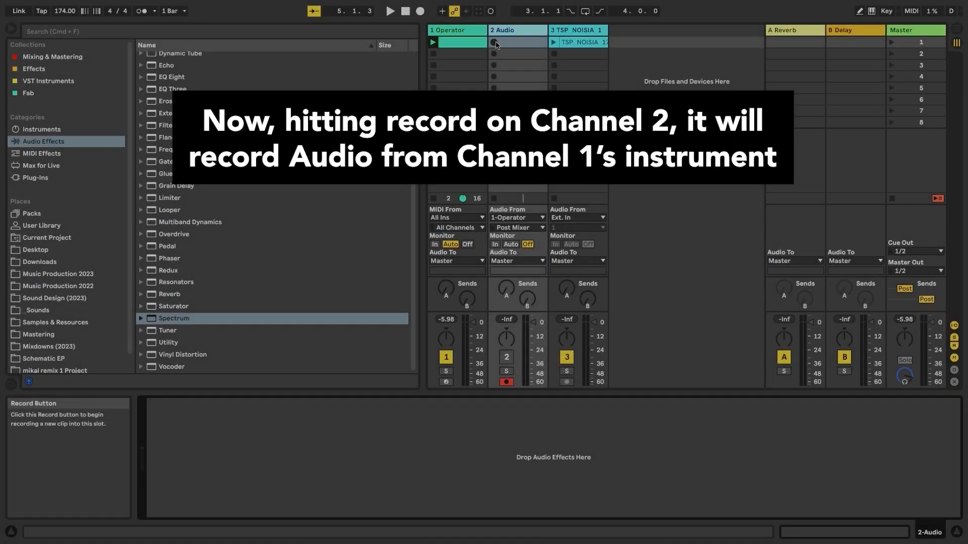
{"action": "left_click", "coordinate": [495, 42]}
- Bring up the Operator MIDI clip and the Operator synth's device settings
{"action": "double_click", "coordinate": [472, 45]}
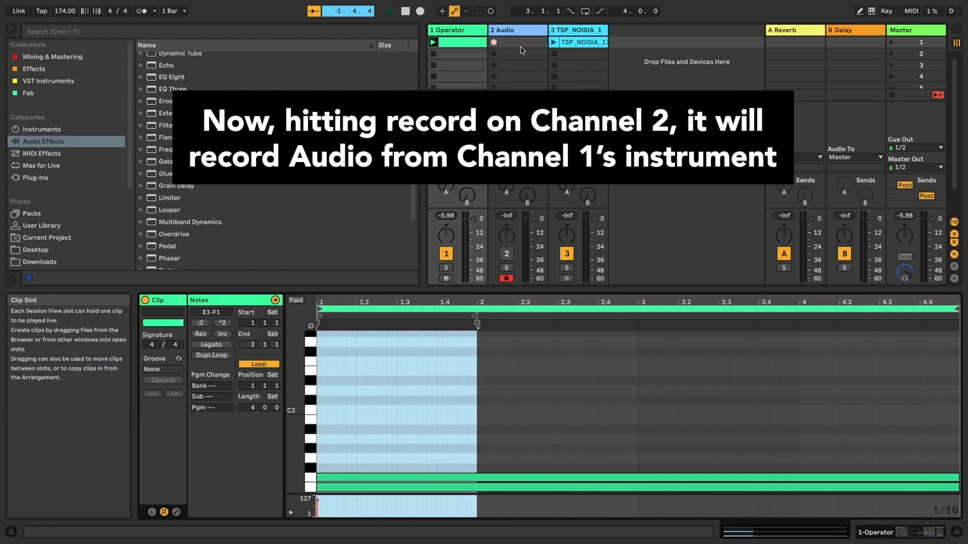
{"action": "left_click", "coordinate": [466, 34]}
{"action": "double_click", "coordinate": [465, 33]}
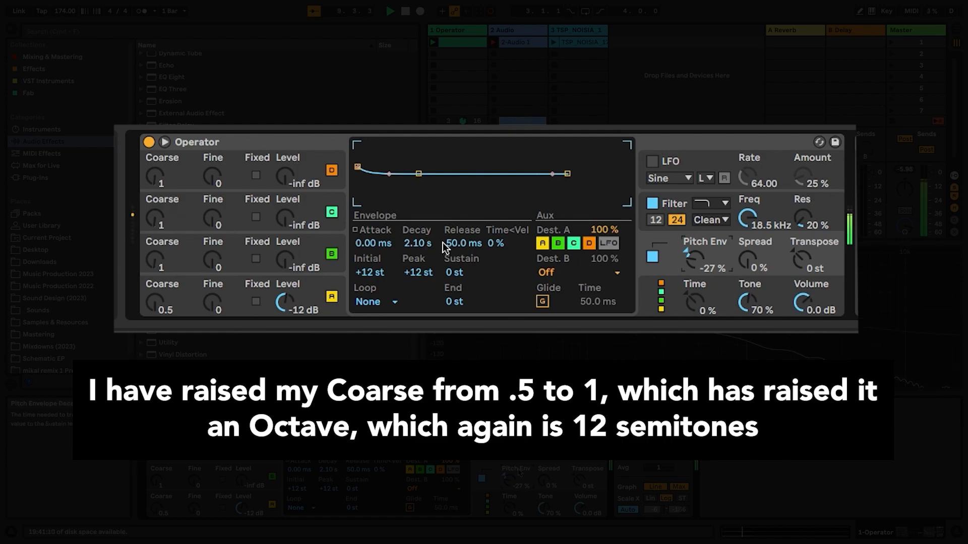
- Record bass variations 2-Audio 2 and 2-Audio 3 into slots 2 and 3 of track 2
{"action": "left_click", "coordinate": [154, 312]}
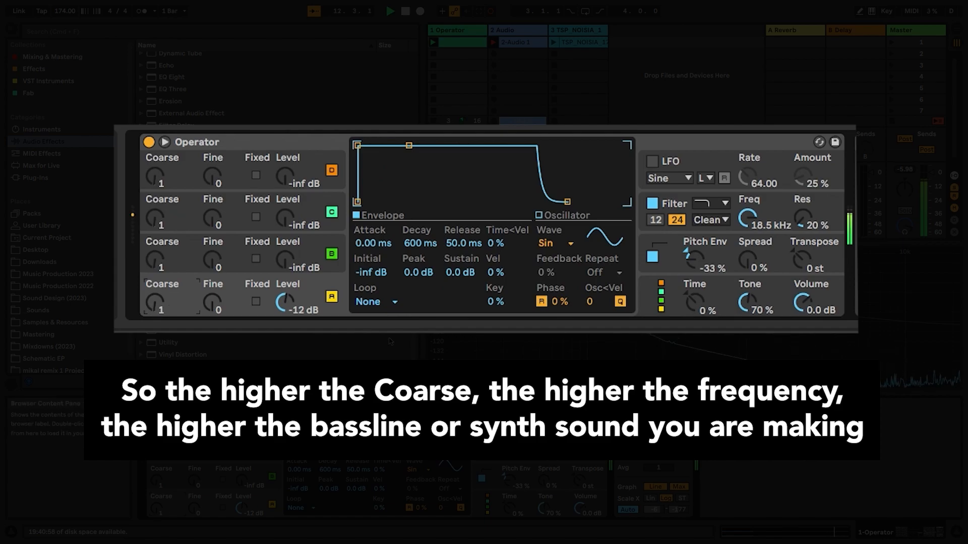
{"action": "left_click", "coordinate": [524, 42]}
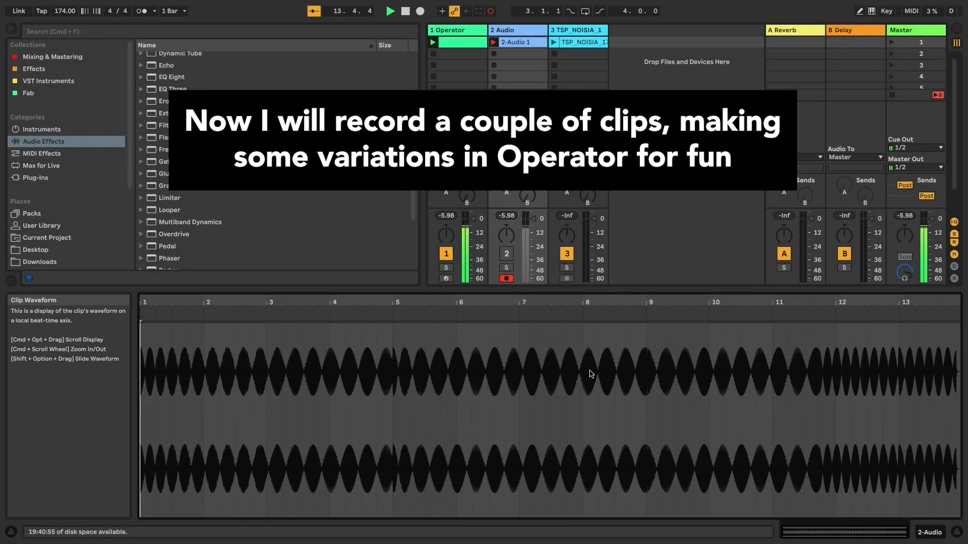
{"action": "left_click", "coordinate": [457, 31]}
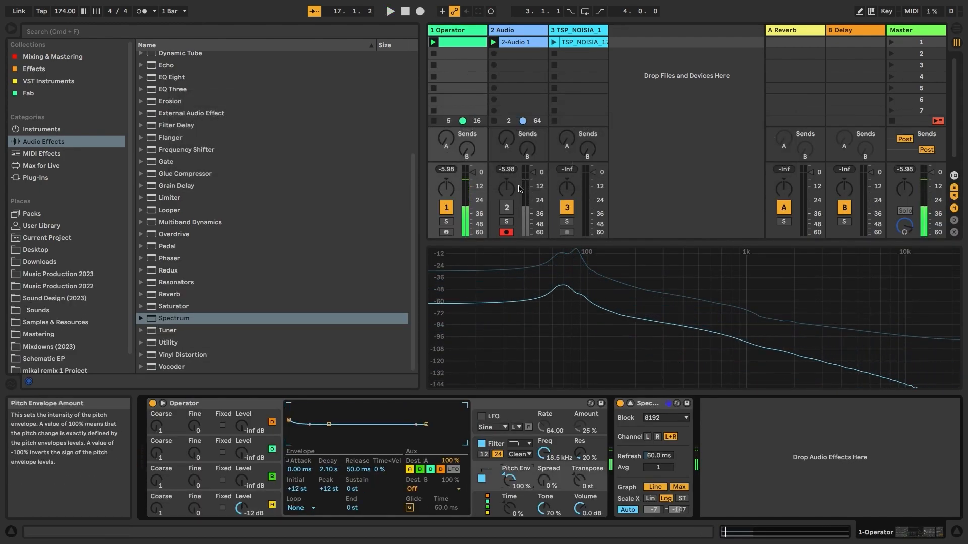
{"action": "left_click", "coordinate": [493, 53]}
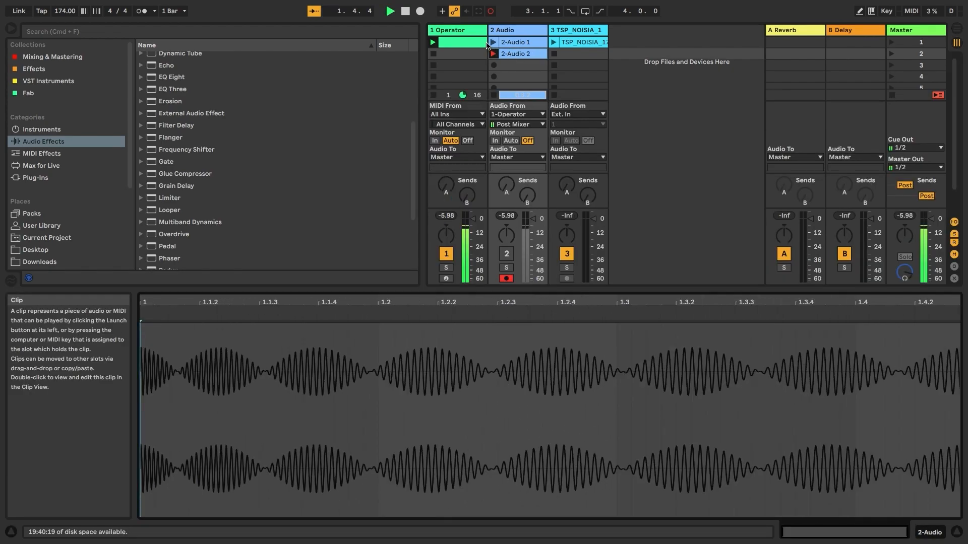
{"action": "left_click", "coordinate": [475, 33]}
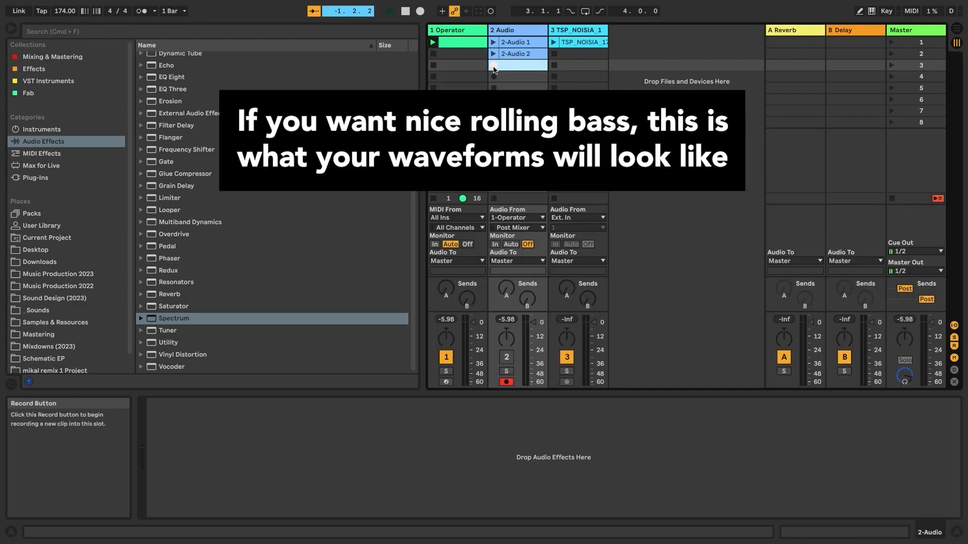
{"action": "left_click", "coordinate": [510, 67]}
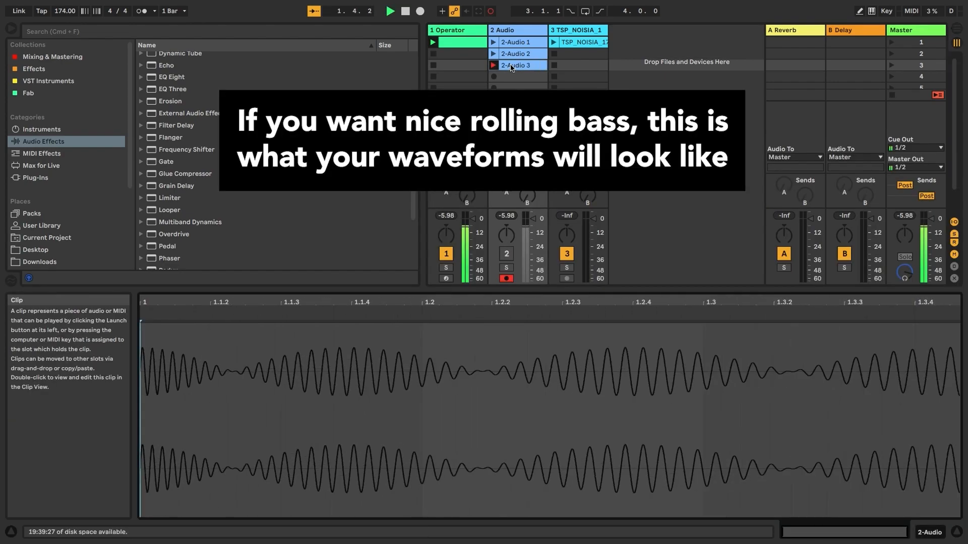
{"action": "left_click", "coordinate": [517, 65]}
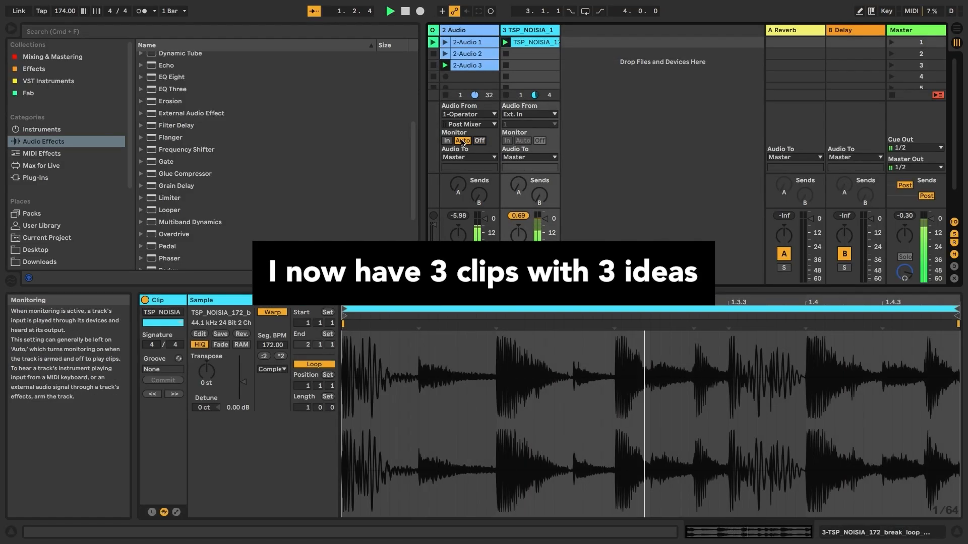
- After checking 2-Audio 3's waveform, mark 2-Audio 1 orange and 2-Audio 2 yellow
{"action": "left_click", "coordinate": [479, 66]}
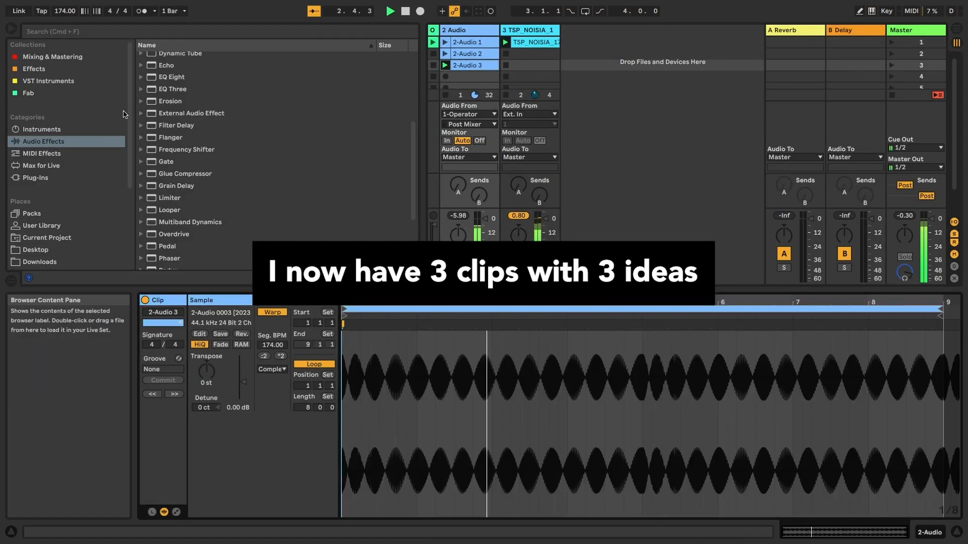
{"action": "left_click", "coordinate": [459, 43]}
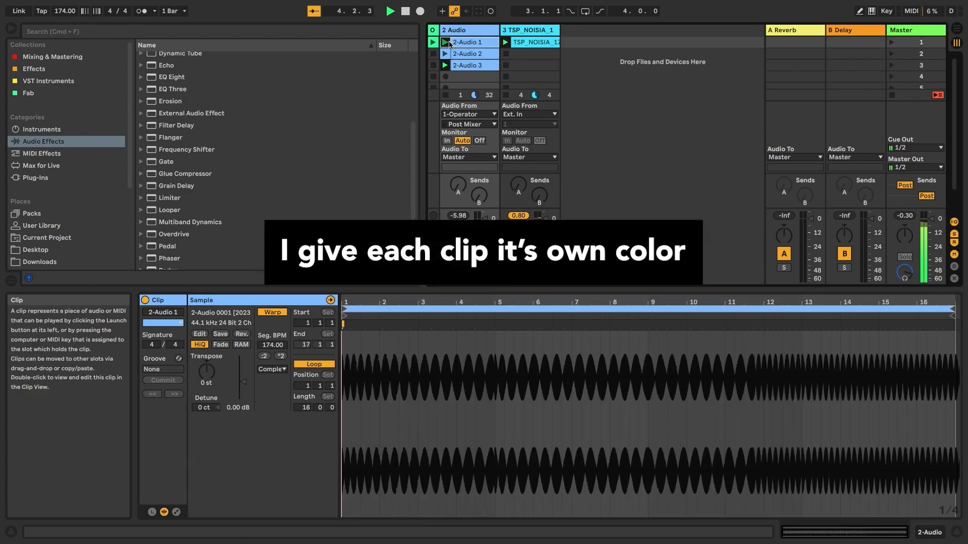
{"action": "right_click", "coordinate": [459, 44]}
{"action": "left_click", "coordinate": [476, 265]}
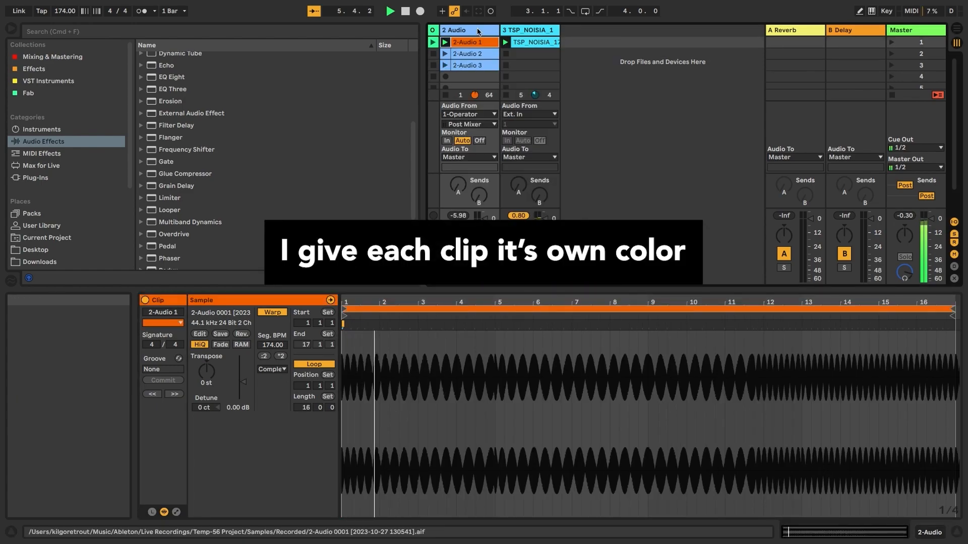
{"action": "right_click", "coordinate": [463, 55]}
{"action": "left_click", "coordinate": [503, 286]}
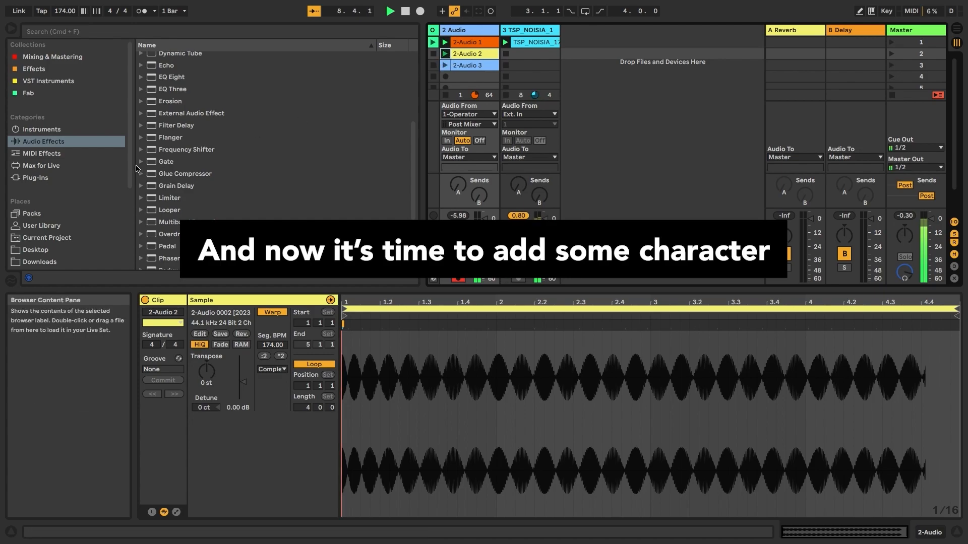
- Add a Saturator to the 2 Audio track and raise its Base control to around 16
{"action": "scroll", "coordinate": [181, 223], "scroll_direction": "down", "scroll_amount": 3}
{"action": "left_click", "coordinate": [219, 232]}
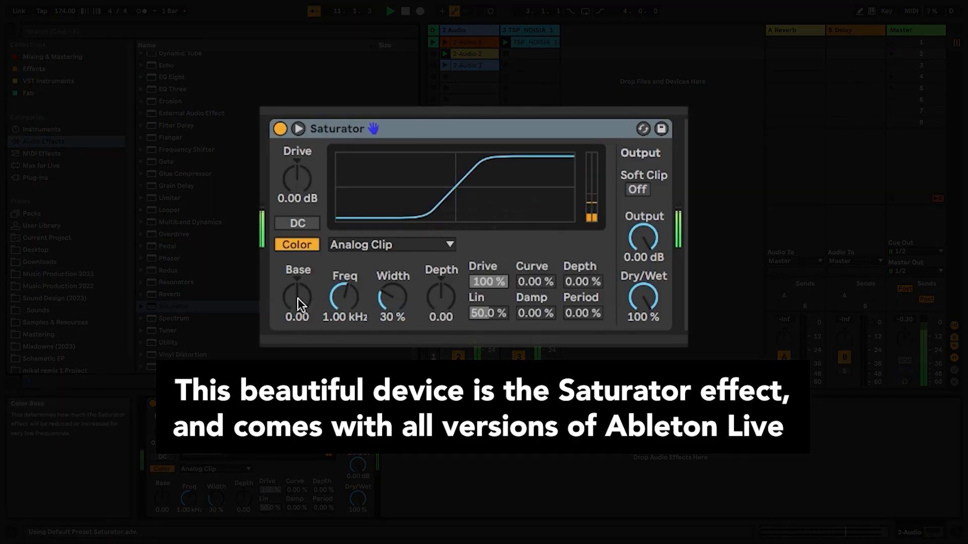
{"action": "left_click_drag", "start_coordinate": [300, 303], "coordinate": [300, 293]}
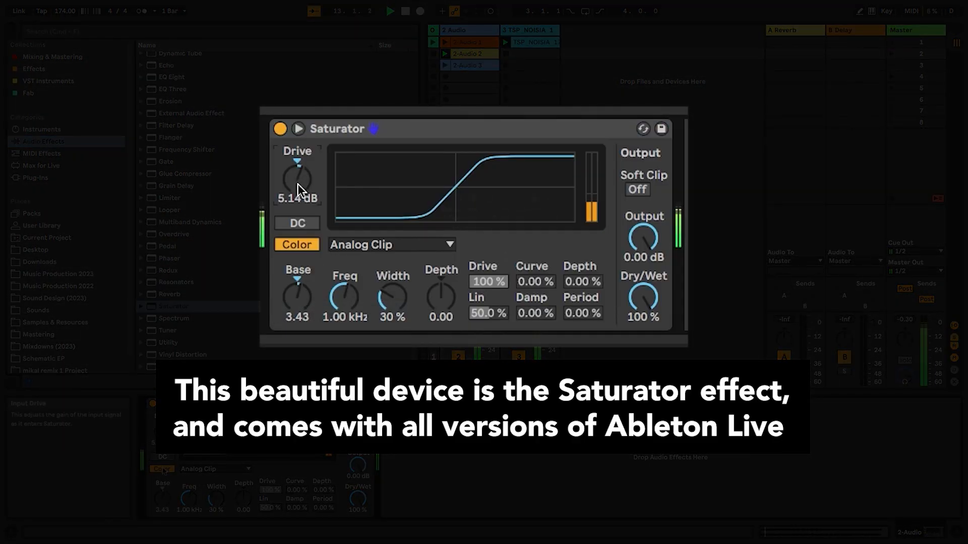
{"action": "left_click_drag", "start_coordinate": [298, 298], "coordinate": [297, 293]}
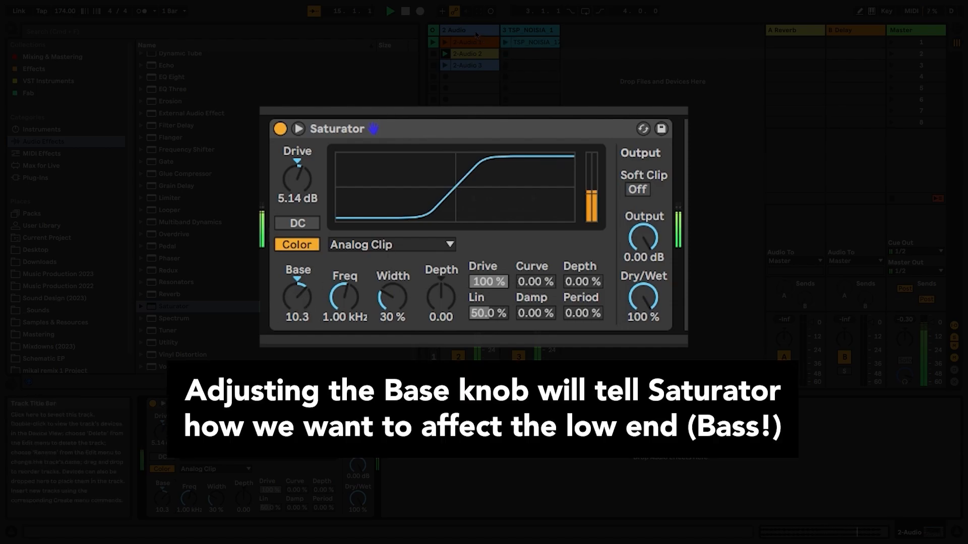
{"action": "mouse_move", "coordinate": [297, 297]}
{"action": "left_mouse_down"}
{"action": "mouse_move", "coordinate": [297, 287]}
{"action": "mouse_move", "coordinate": [297, 307]}
{"action": "left_mouse_up"}
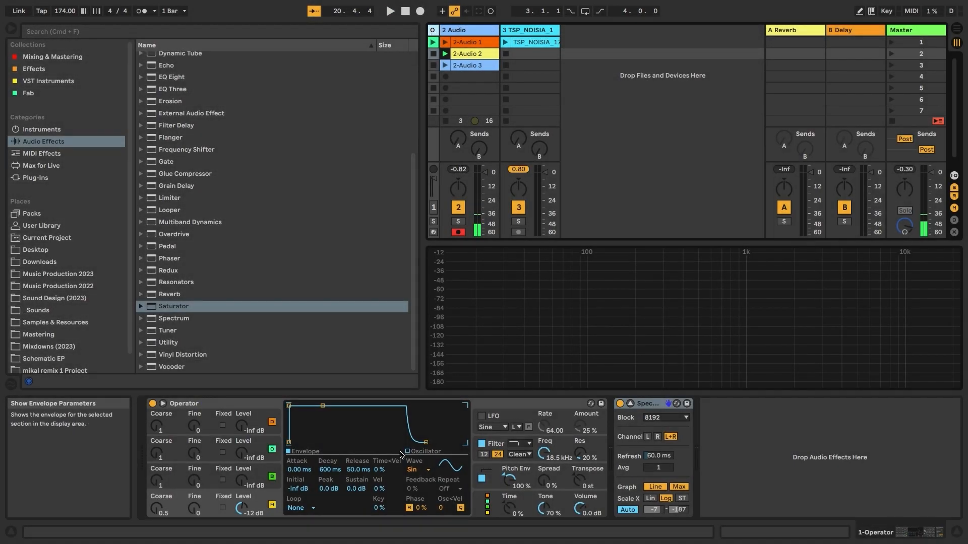
- Play the 2 Audio track's bass, push Saturator Base below zero and raise Drive to 10.3 dB
{"action": "left_click", "coordinate": [463, 32]}
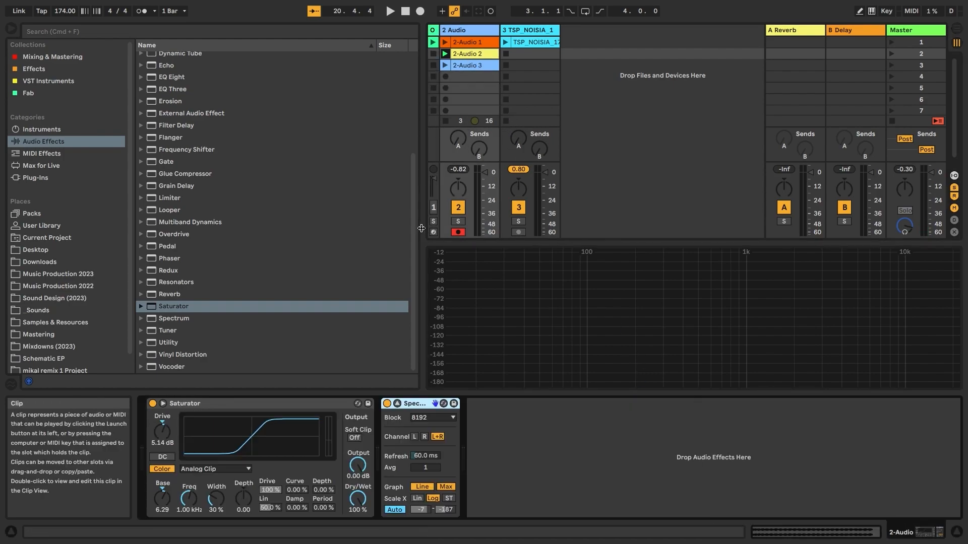
{"action": "key", "text": "space"}
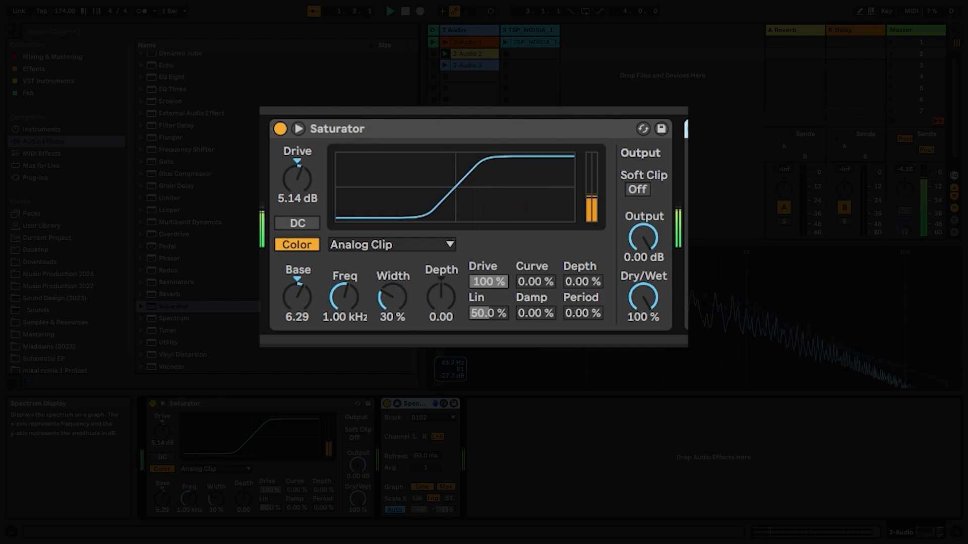
{"action": "left_click_drag", "start_coordinate": [301, 312], "coordinate": [302, 327]}
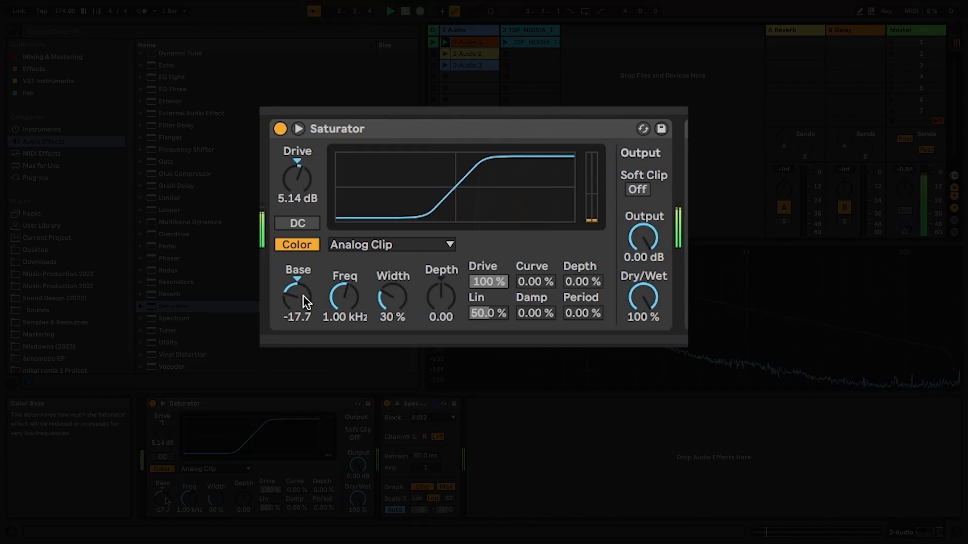
{"action": "left_click_drag", "start_coordinate": [301, 188], "coordinate": [301, 172]}
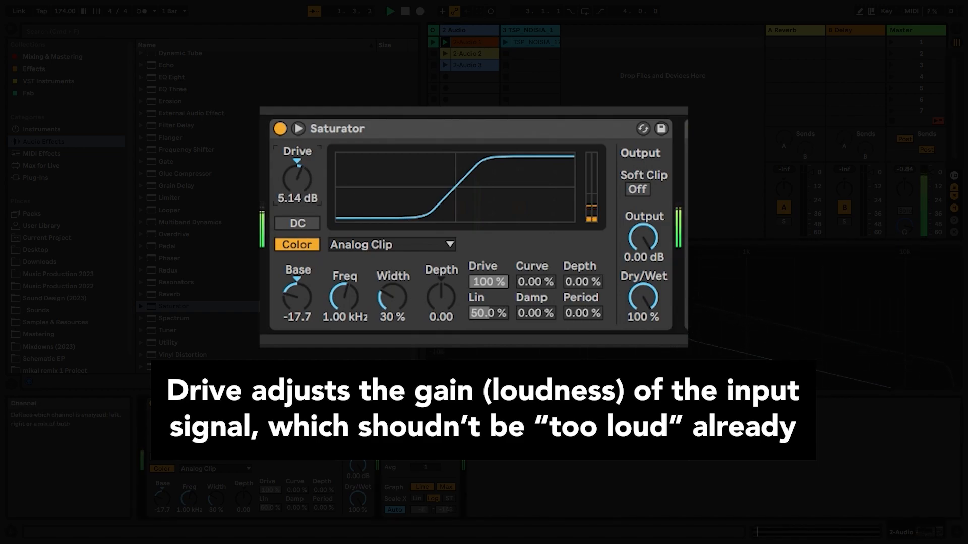
- Try Soft Clip on and off, set Base near 15 and Dry/Wet to about 72 %
{"action": "left_click", "coordinate": [648, 187]}
{"action": "left_click", "coordinate": [643, 189]}
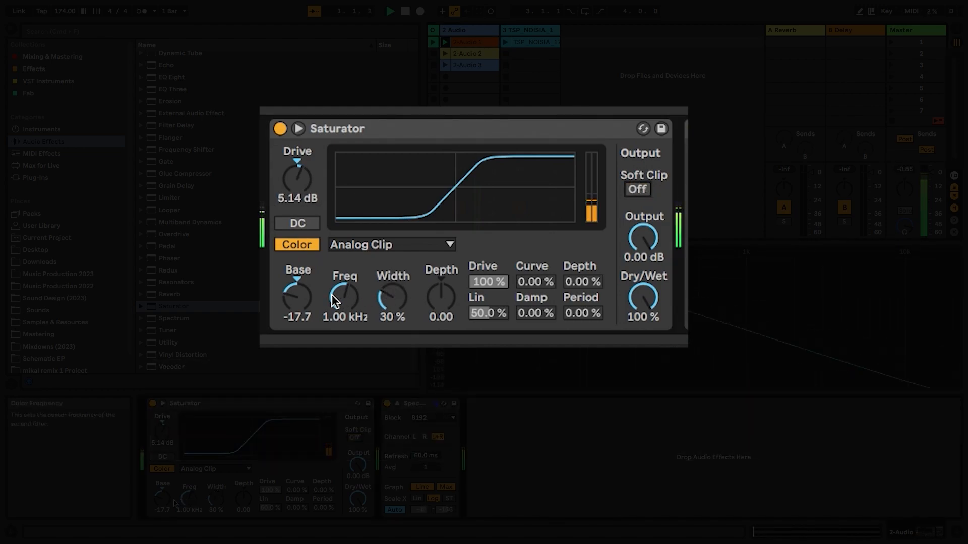
{"action": "left_click_drag", "start_coordinate": [296, 298], "coordinate": [296, 310]}
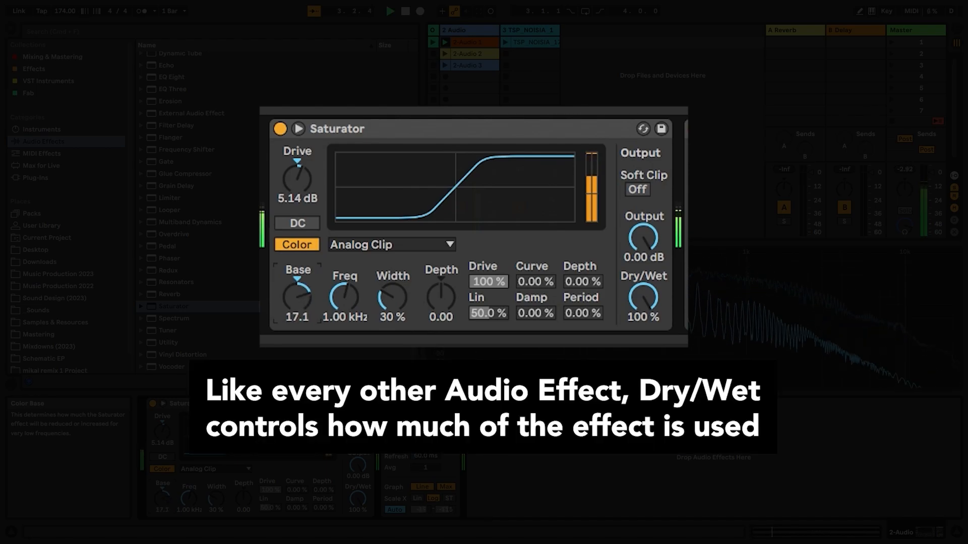
{"action": "left_click_drag", "start_coordinate": [643, 297], "coordinate": [643, 318]}
{"action": "mouse_move", "coordinate": [294, 152]}
{"action": "left_mouse_down"}
{"action": "mouse_move", "coordinate": [295, 133]}
{"action": "mouse_move", "coordinate": [295, 154]}
{"action": "left_mouse_up"}
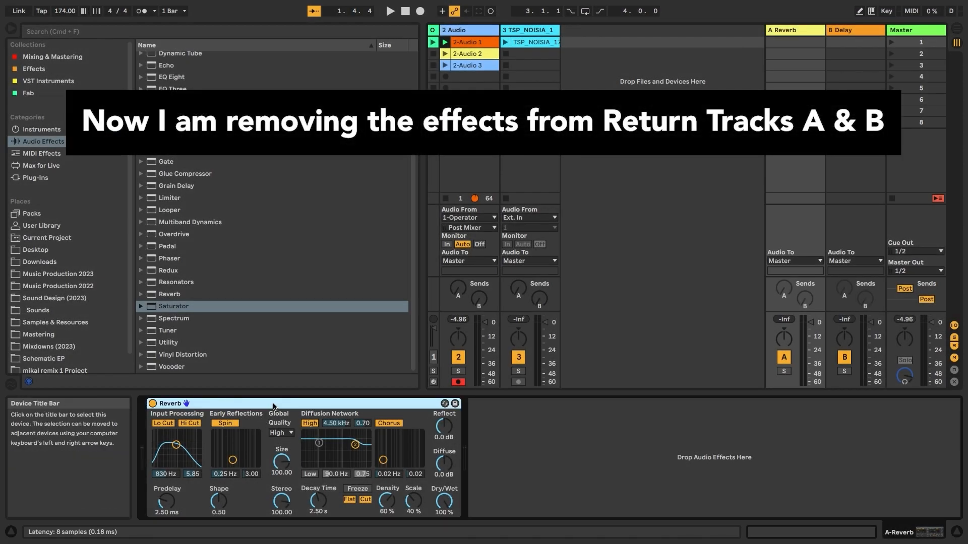
- Swap return A's Reverb for the Saturator, clear return B's Delay, and raise channel 2's Send A
{"action": "key", "text": "Delete"}
{"action": "left_click", "coordinate": [841, 30]}
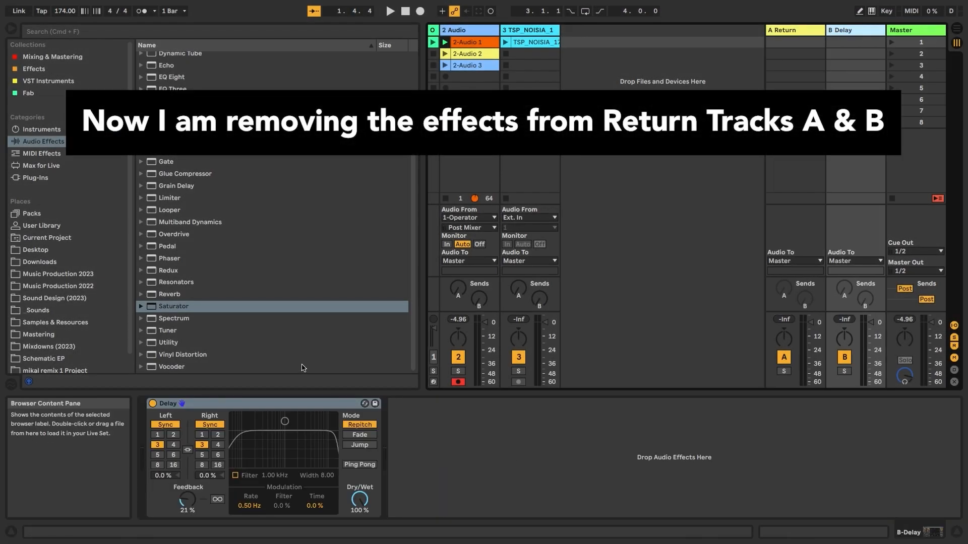
{"action": "left_click", "coordinate": [291, 404]}
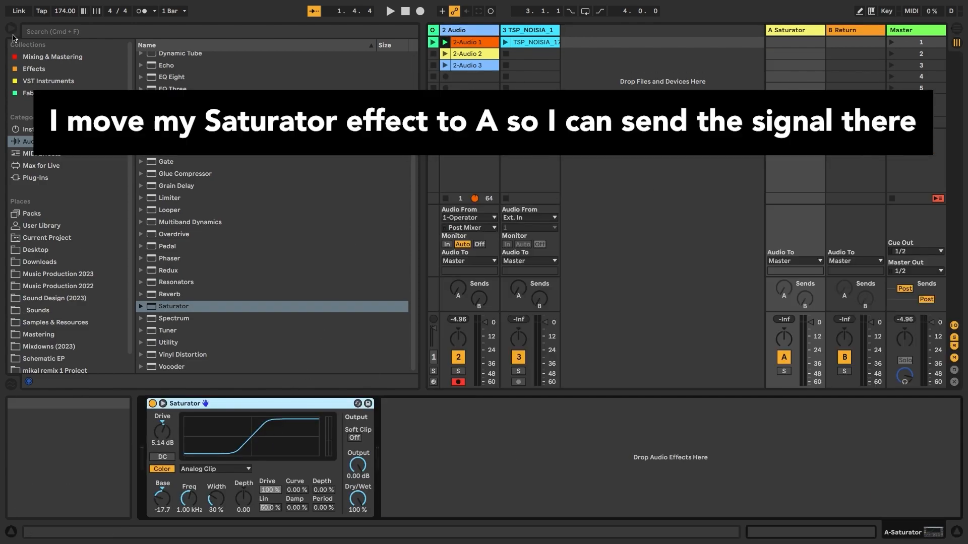
{"action": "key", "text": "super+alt+b"}
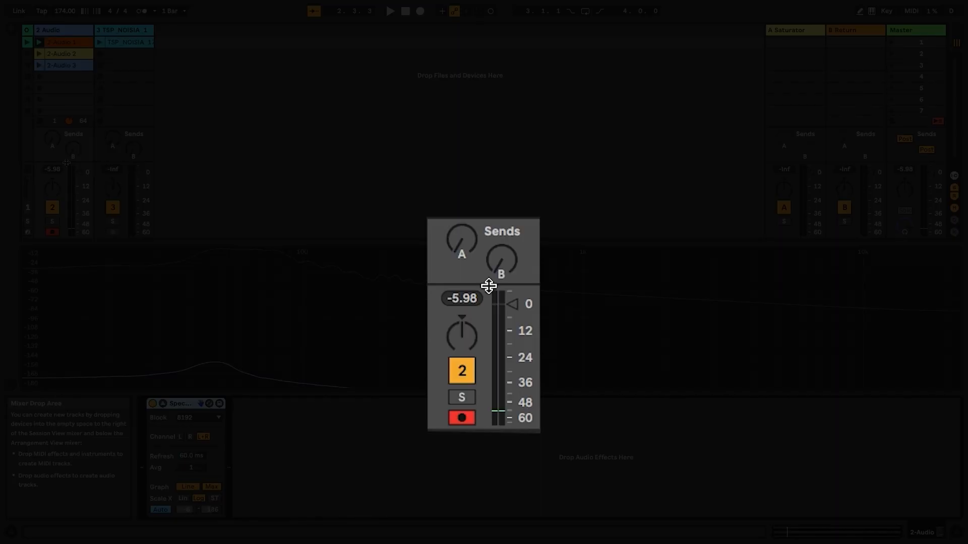
{"action": "left_click_drag", "start_coordinate": [52, 141], "coordinate": [52, 129]}
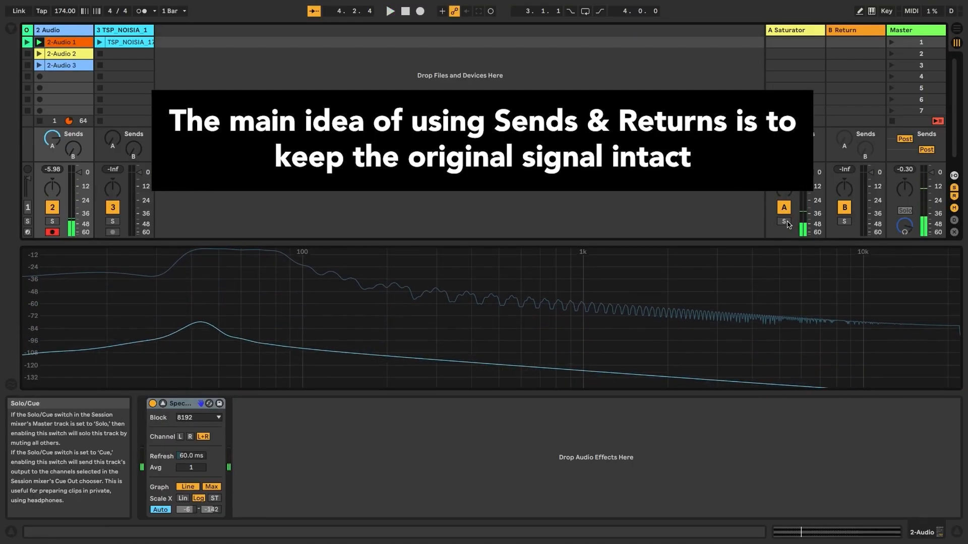
- Show the Saturator return's device chain with the Audio Effects browser open
{"action": "left_click", "coordinate": [782, 31]}
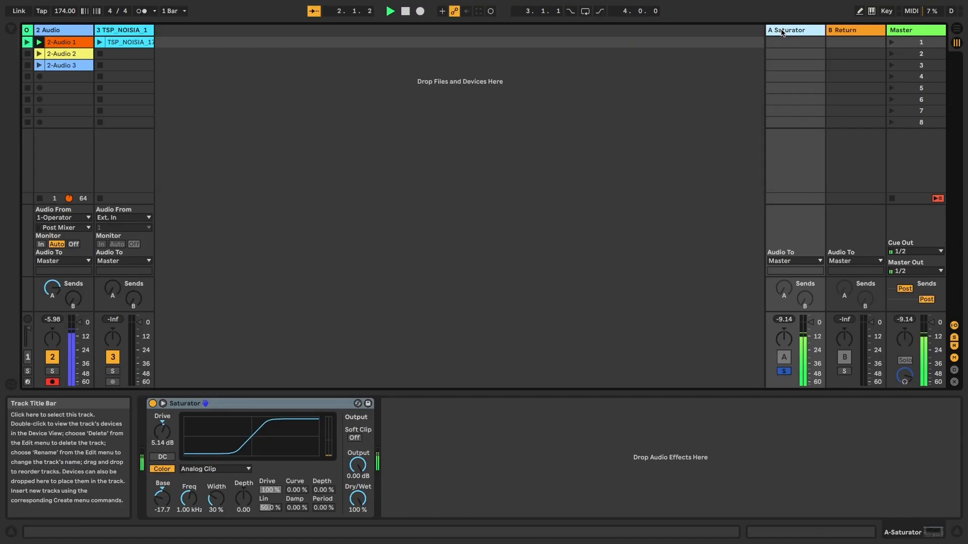
{"action": "key", "text": "space"}
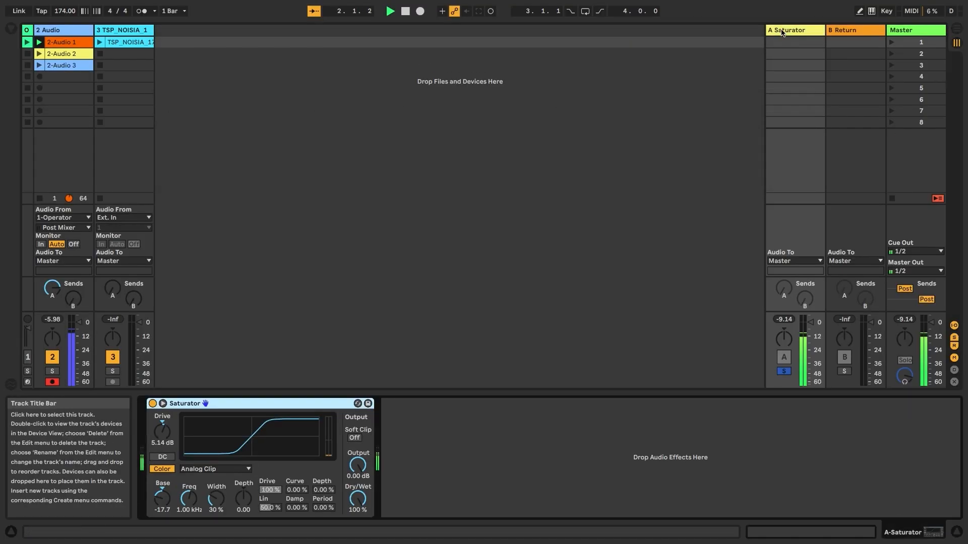
{"action": "left_click", "coordinate": [11, 29]}
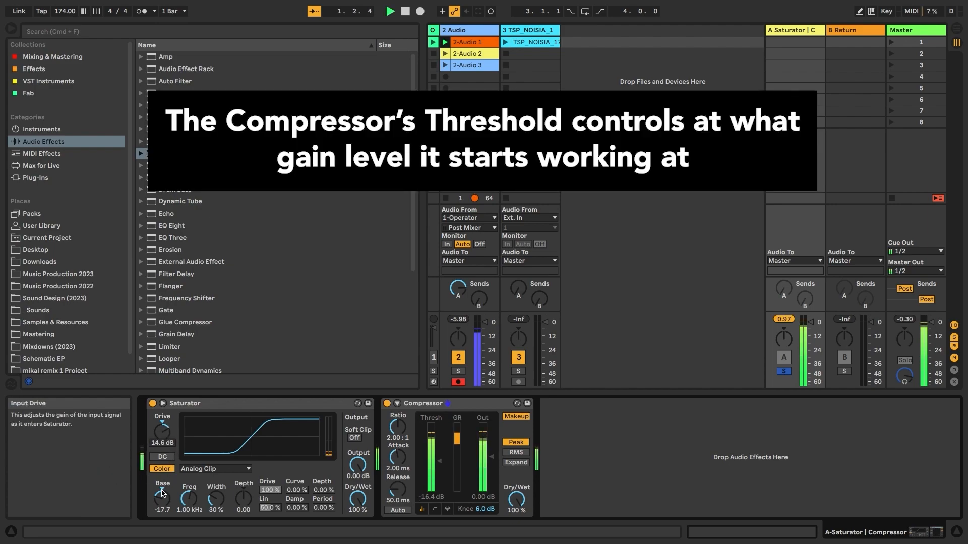
- Raise Saturator Base to 12.6, A/B the Compressor bypass, and rework the Depth value
{"action": "left_click_drag", "start_coordinate": [162, 493], "coordinate": [162, 454]}
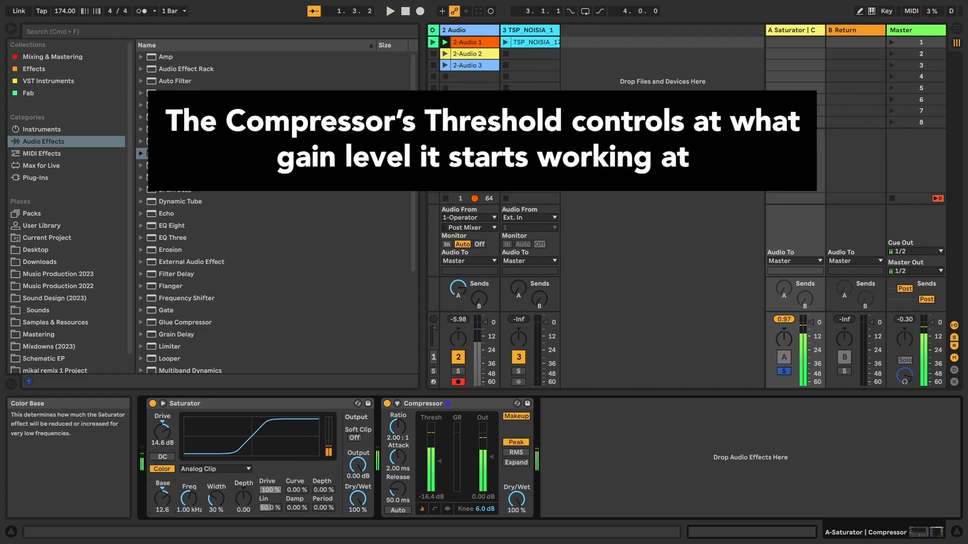
{"action": "left_click", "coordinate": [387, 404]}
{"action": "left_click", "coordinate": [387, 405]}
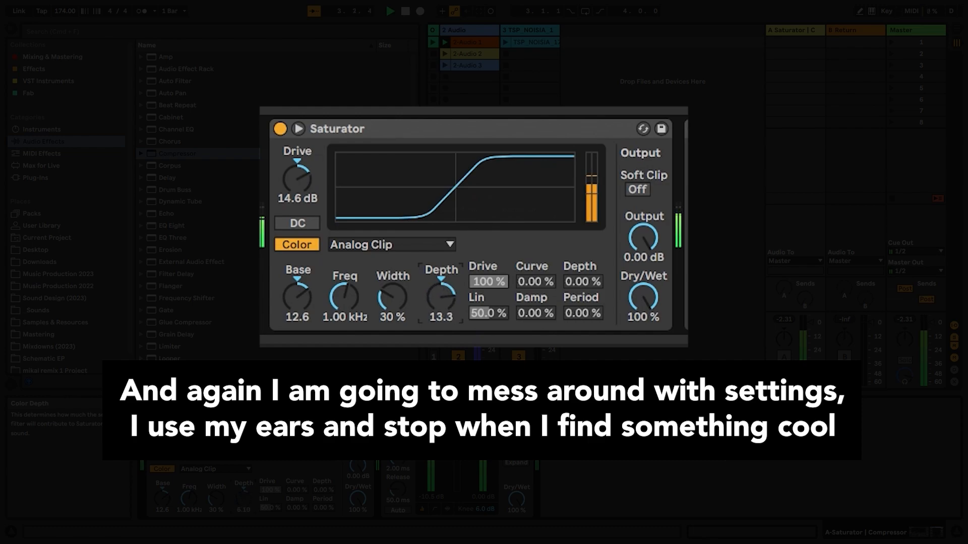
{"action": "left_click_drag", "start_coordinate": [243, 499], "coordinate": [244, 536]}
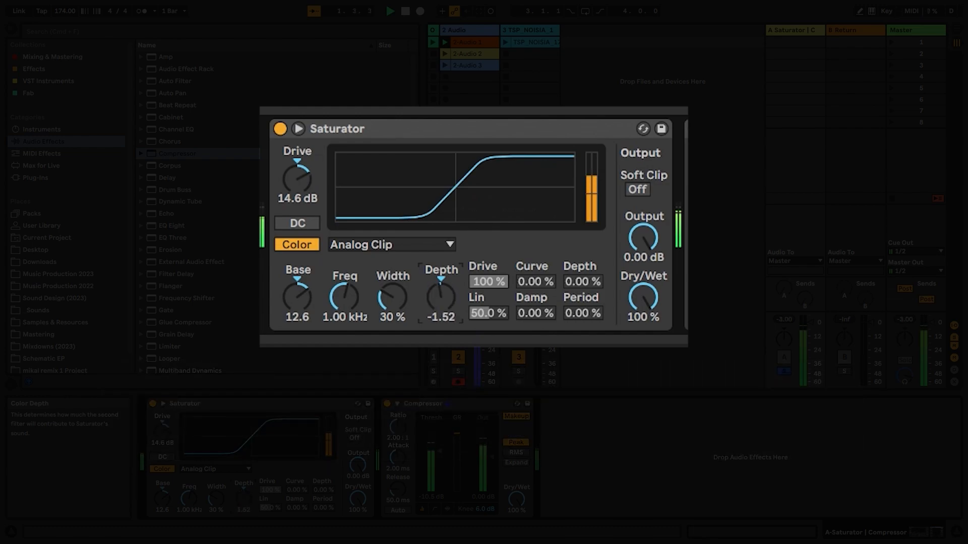
{"action": "left_click_drag", "start_coordinate": [244, 499], "coordinate": [243, 489]}
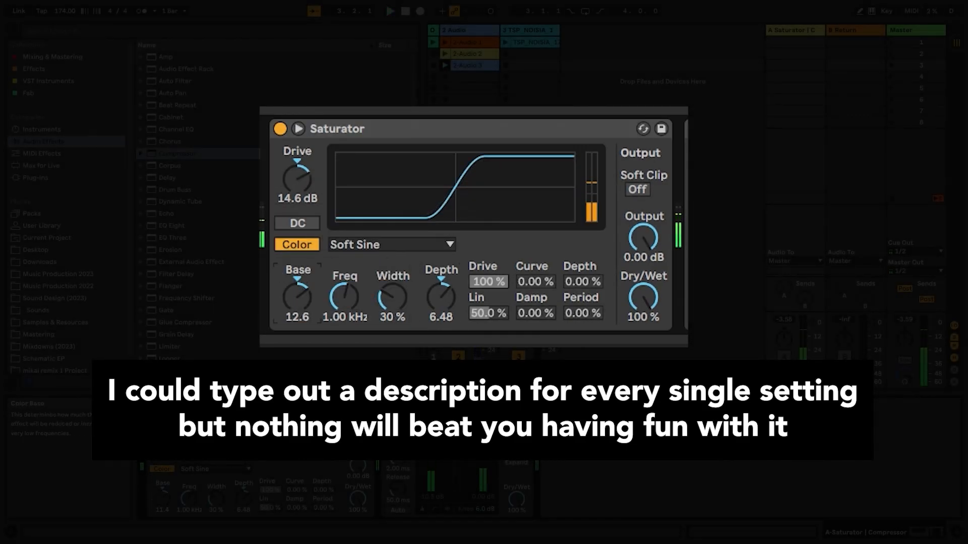
{"action": "mouse_move", "coordinate": [297, 297]}
{"action": "left_mouse_down"}
{"action": "mouse_move", "coordinate": [297, 315]}
{"action": "mouse_move", "coordinate": [297, 299]}
{"action": "left_mouse_up"}
- Try the Medium Curve then Hard Curve shapes and raise Base to 36.0
{"action": "left_click", "coordinate": [378, 245]}
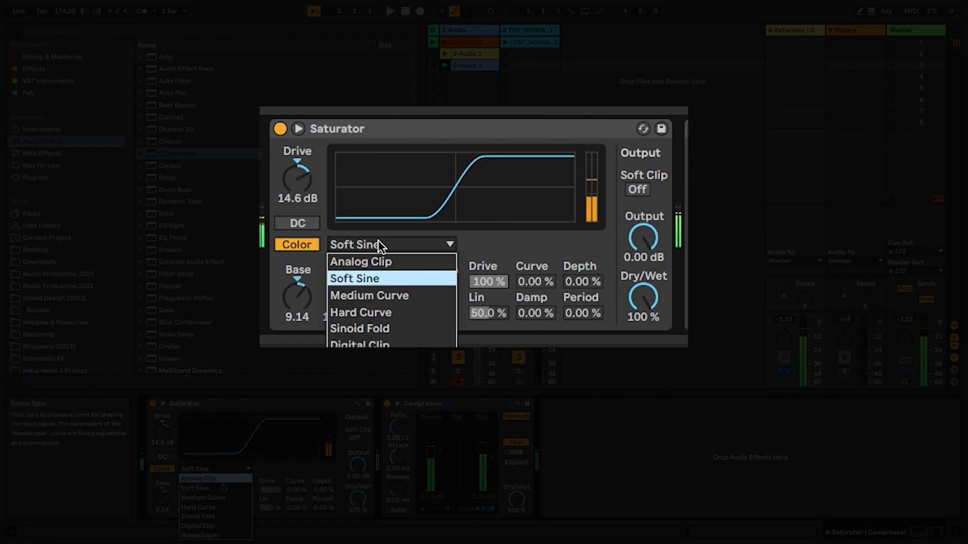
{"action": "left_click", "coordinate": [358, 294]}
{"action": "left_click", "coordinate": [365, 247]}
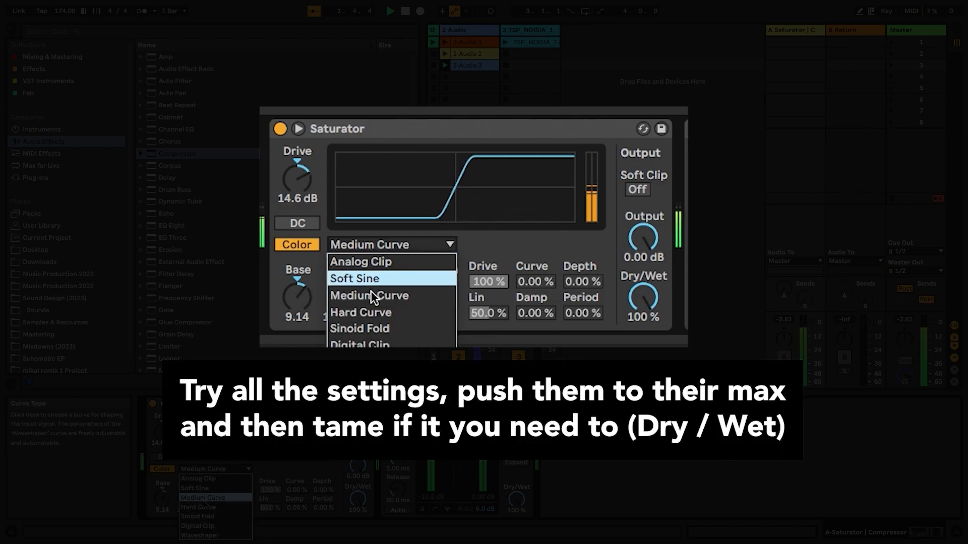
{"action": "left_click", "coordinate": [370, 310]}
{"action": "left_click_drag", "start_coordinate": [294, 303], "coordinate": [294, 285]}
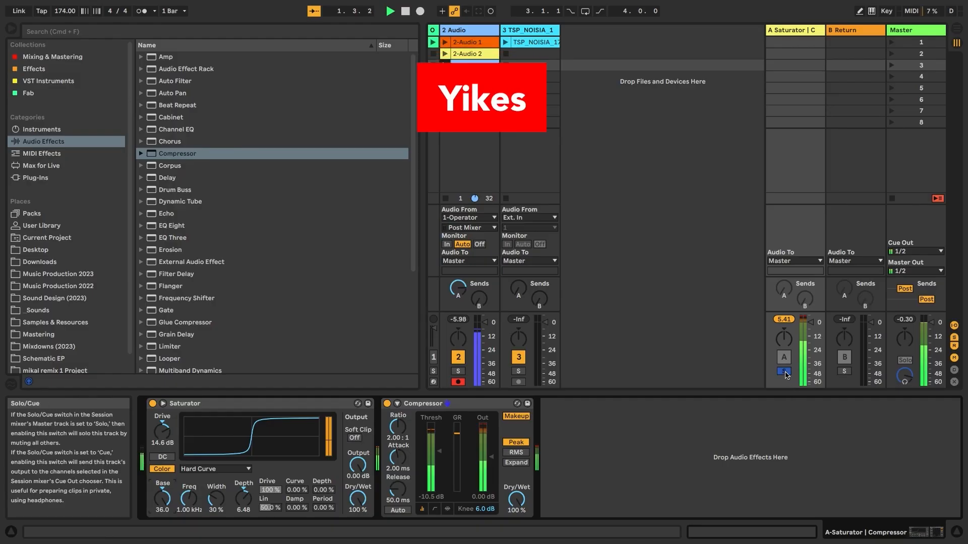
- Unsolo the return, start playback, and switch the curve to Sinoid Fold with a fine Base tweak
{"action": "left_click", "coordinate": [784, 371]}
{"action": "key", "text": "space"}
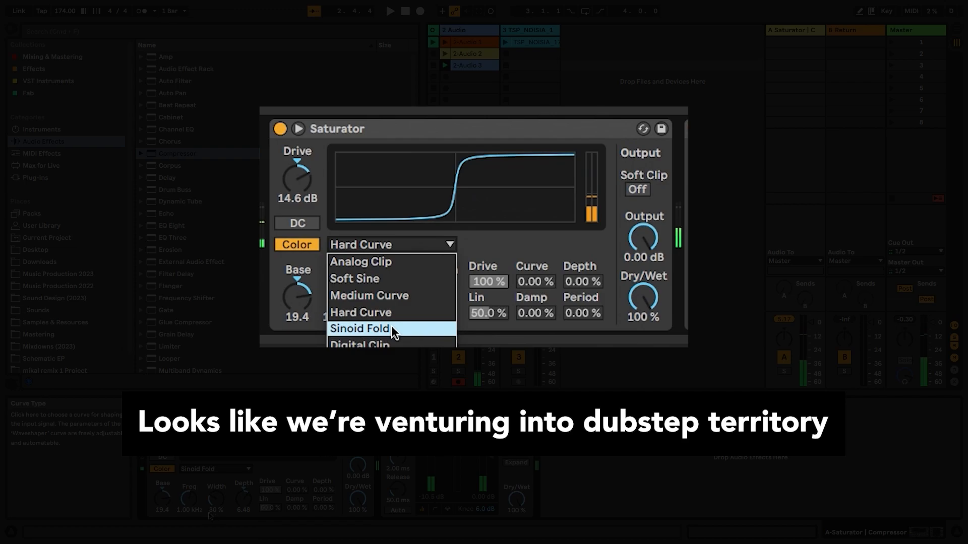
{"action": "left_click", "coordinate": [209, 516]}
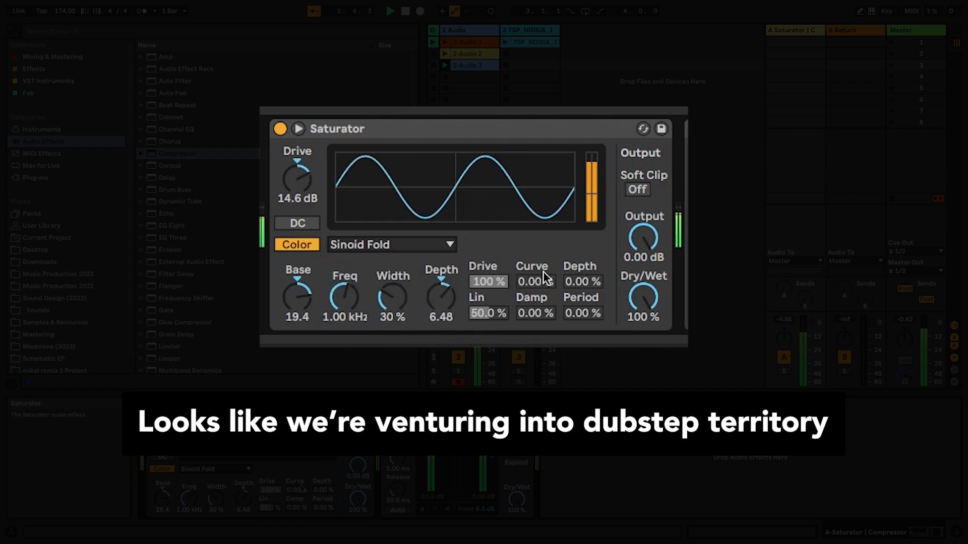
{"action": "left_click_drag", "start_coordinate": [297, 297], "coordinate": [297, 298]}
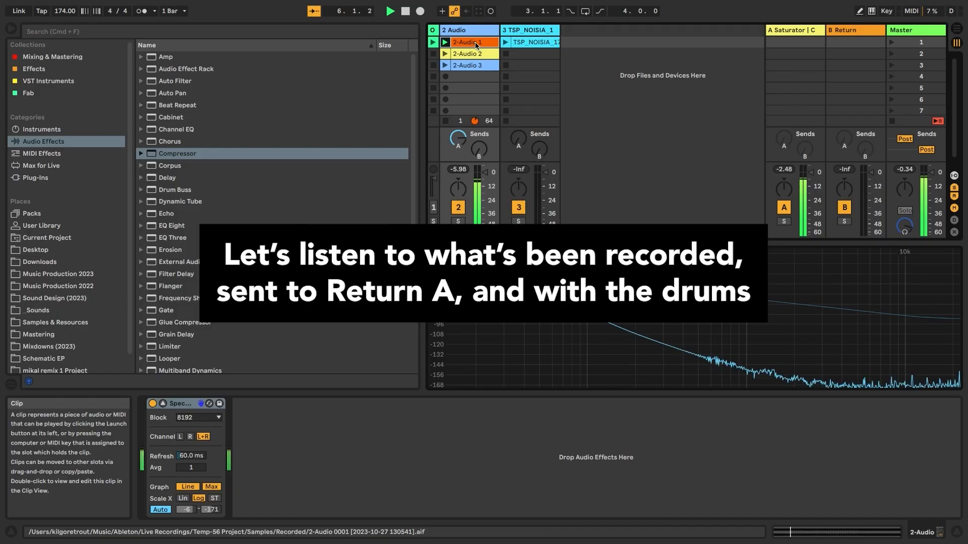
- Launch 2-Audio 1, the TSP_NOISIA break, 2-Audio 2 and finally 2-Audio 3
{"action": "left_click", "coordinate": [469, 42]}
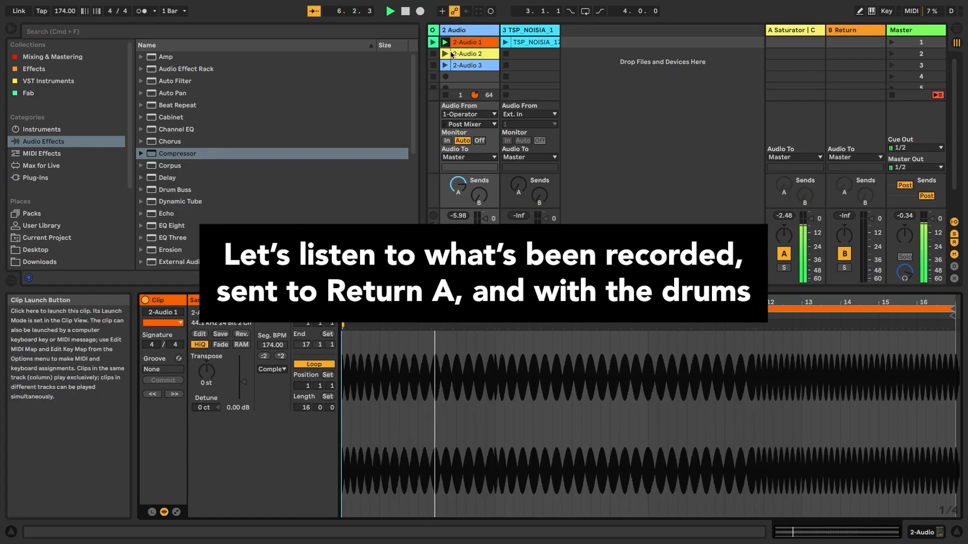
{"action": "left_click", "coordinate": [508, 42]}
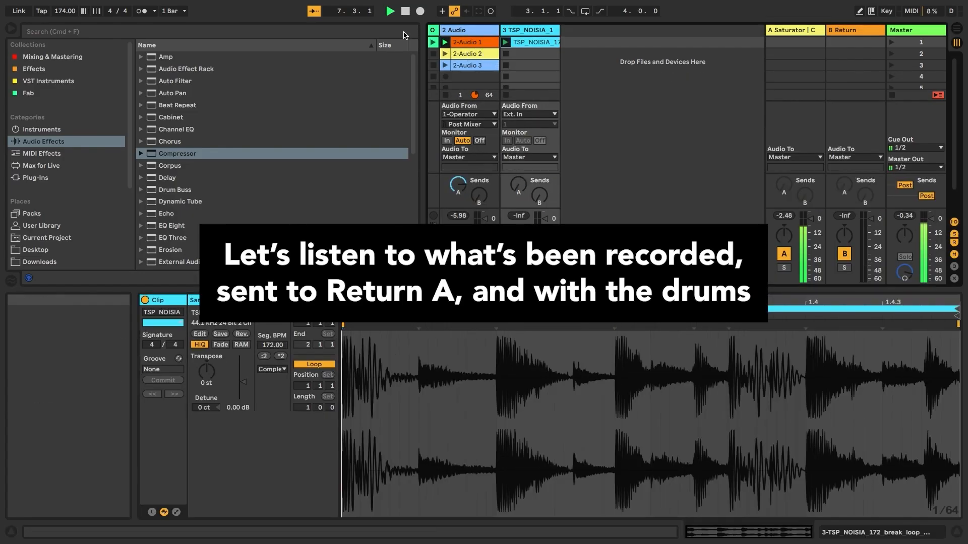
{"action": "left_click", "coordinate": [447, 43]}
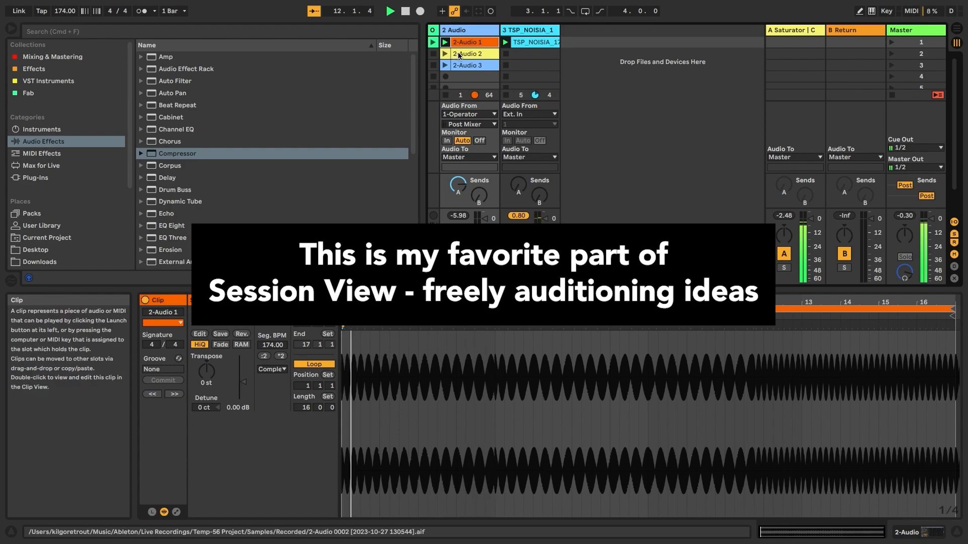
{"action": "left_click", "coordinate": [455, 54]}
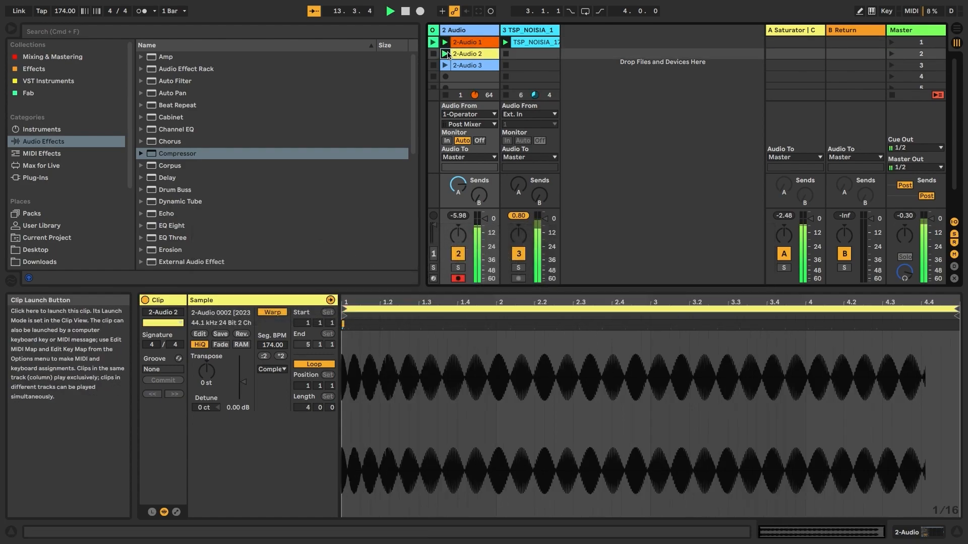
{"action": "left_click", "coordinate": [459, 64]}
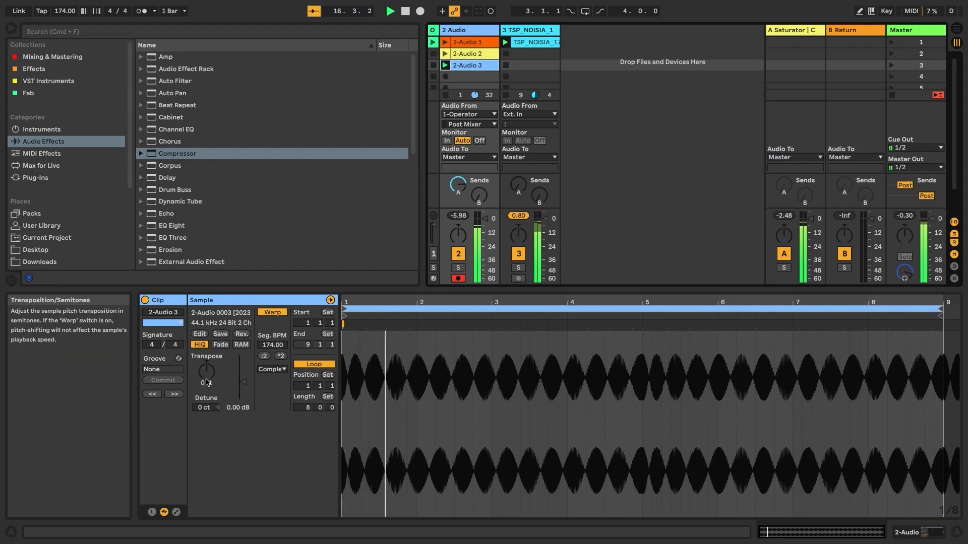
- Loop bars 4–5 of 2-Audio 3, move its start marker to bar 1, and restart it
{"action": "left_click_drag", "start_coordinate": [568, 376], "coordinate": [642, 375]}
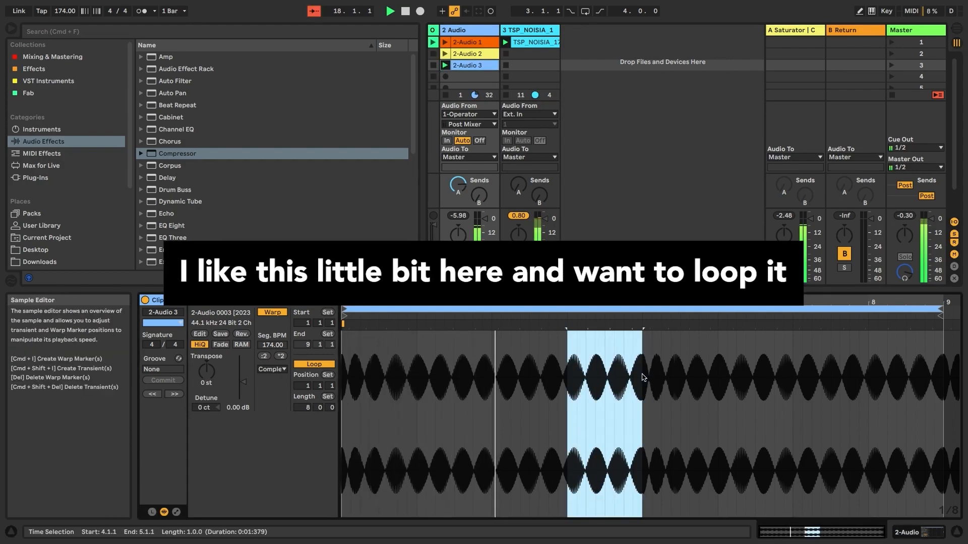
{"action": "key", "text": "super+l"}
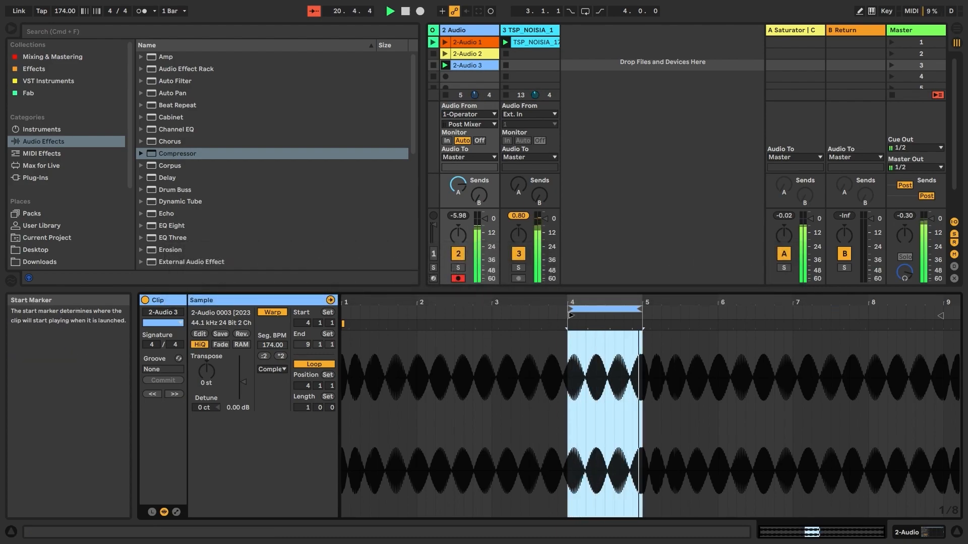
{"action": "left_click_drag", "start_coordinate": [570, 315], "coordinate": [344, 315]}
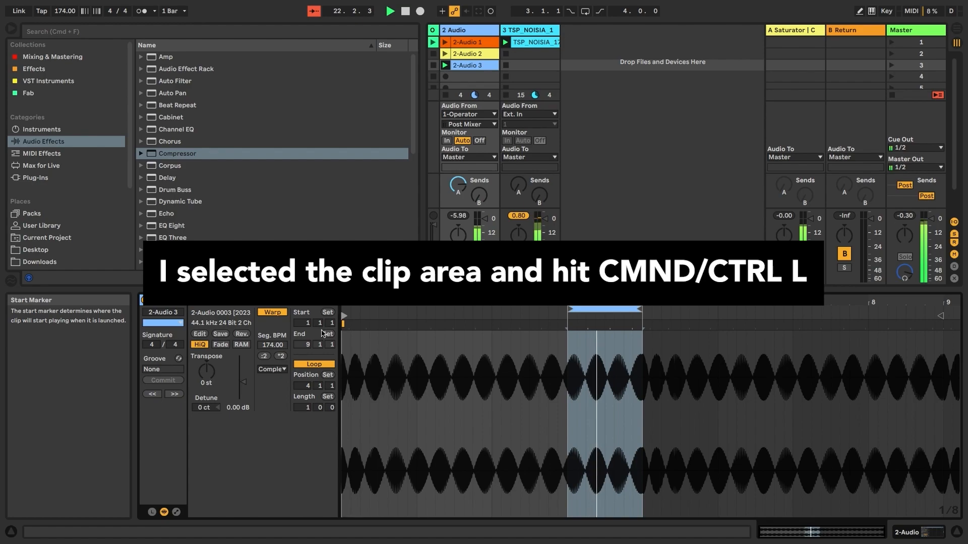
{"action": "left_click", "coordinate": [445, 65]}
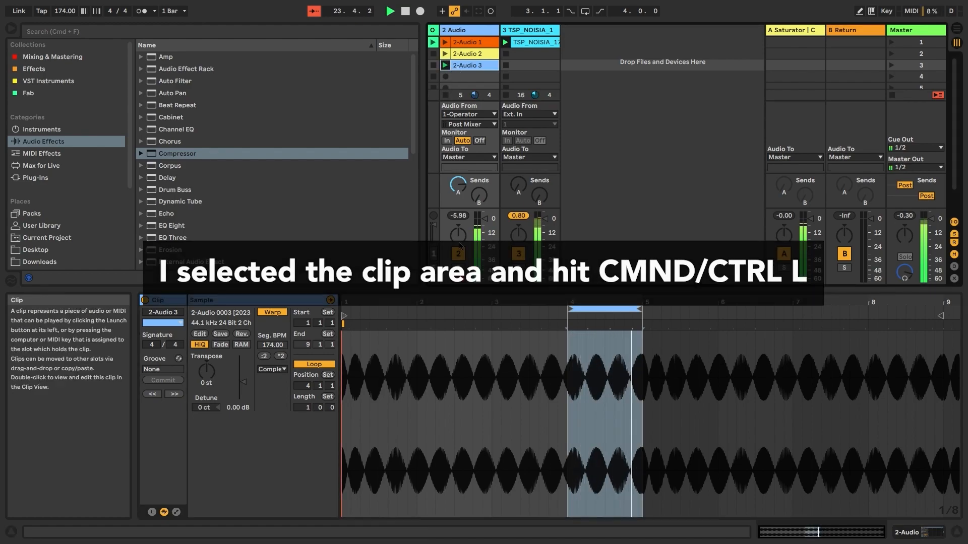
- Shift the loop earlier and shorten it to a fraction of a bar, then relaunch 2-Audio 1
{"action": "left_click_drag", "start_coordinate": [581, 309], "coordinate": [421, 315]}
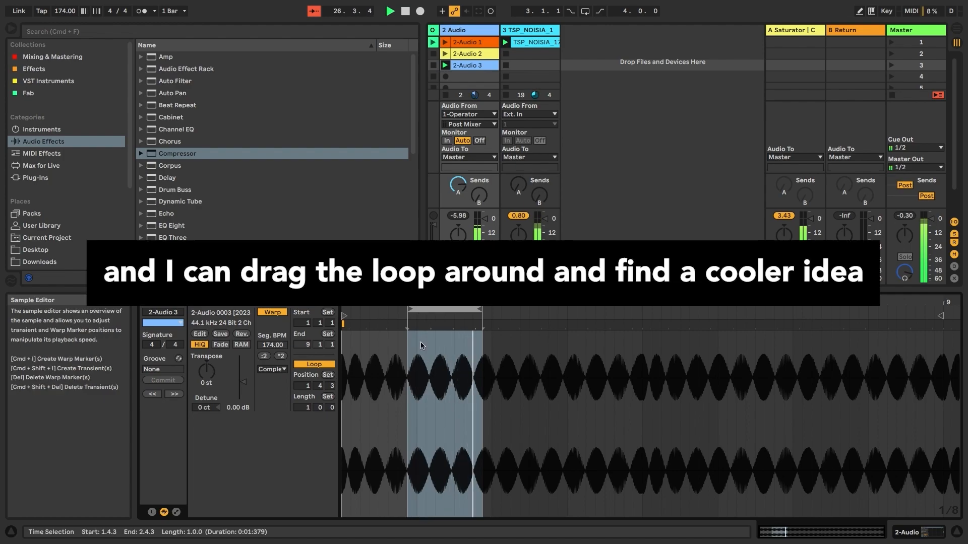
{"action": "left_click_drag", "start_coordinate": [464, 309], "coordinate": [431, 308]}
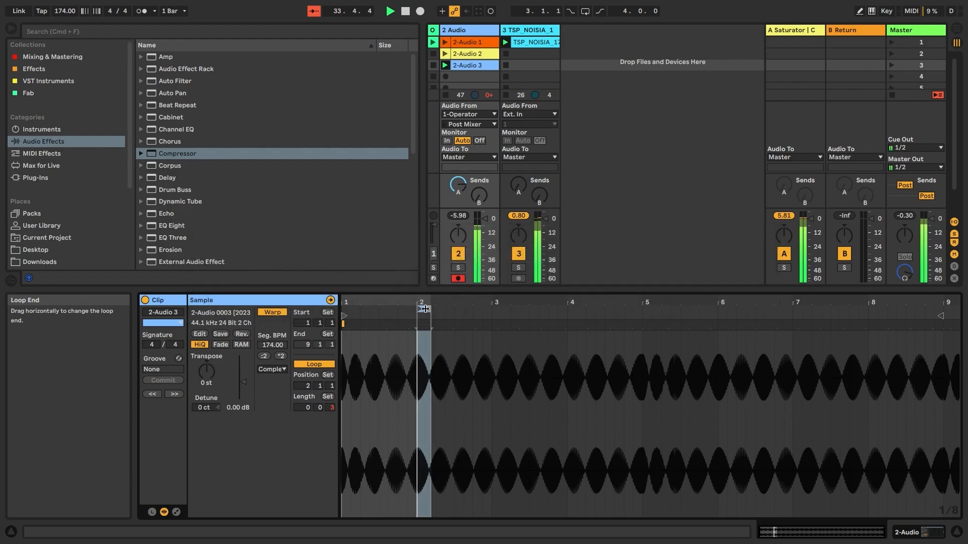
{"action": "left_click_drag", "start_coordinate": [421, 308], "coordinate": [393, 308]}
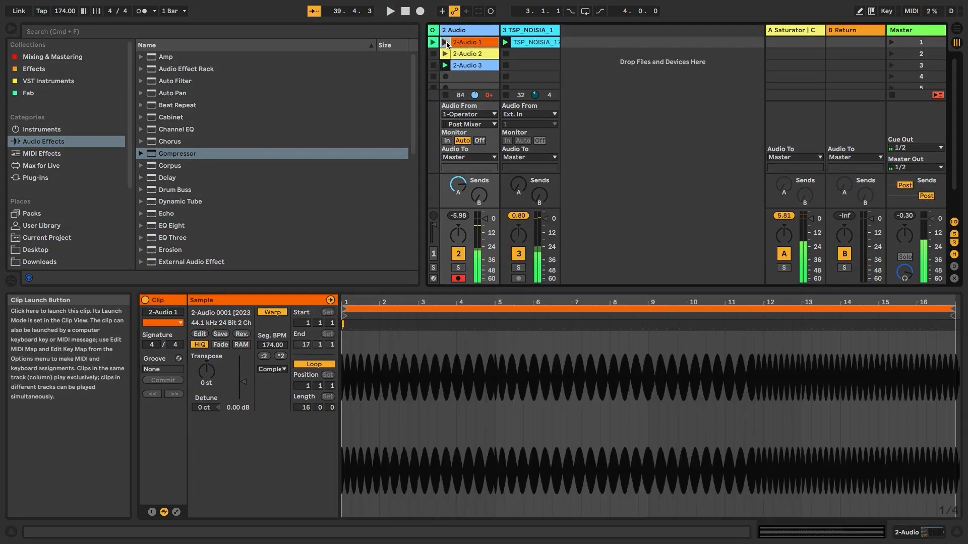
{"action": "left_click", "coordinate": [447, 44]}
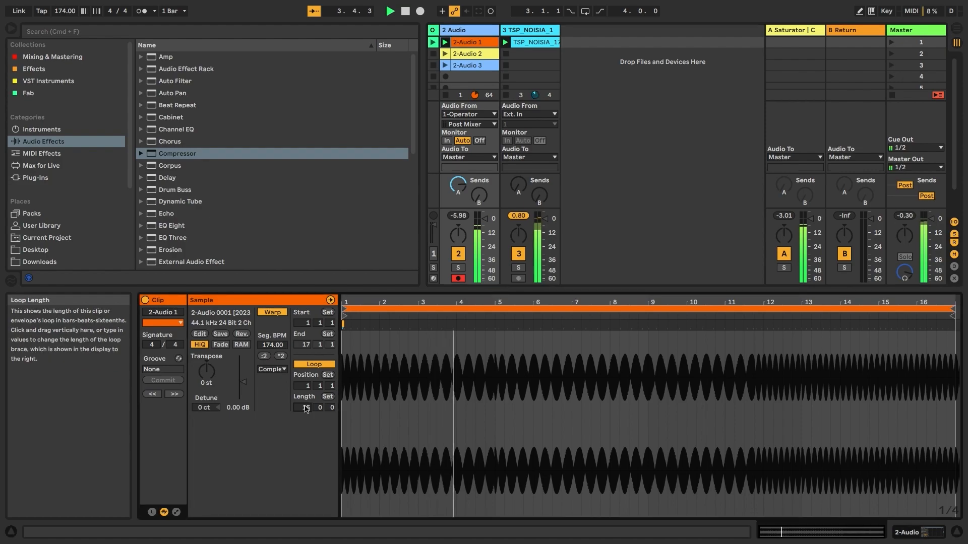
- Cut 2-Audio 1's loop to 4 bars and move 2-Audio 2 and 2-Audio 3 down one slot
{"action": "left_click_drag", "start_coordinate": [306, 407], "coordinate": [306, 434]}
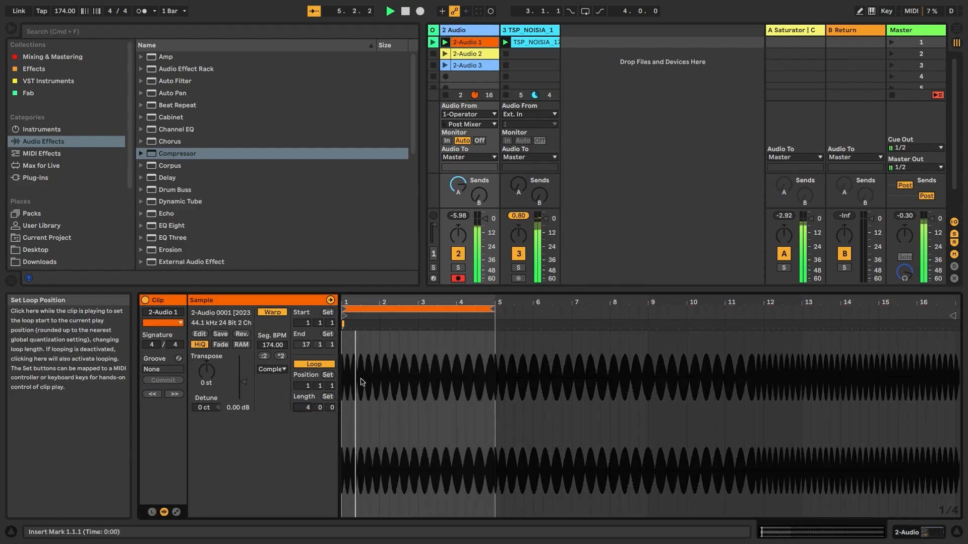
{"action": "left_click", "coordinate": [473, 55]}
{"action": "left_click", "coordinate": [474, 64], "text": "shift"}
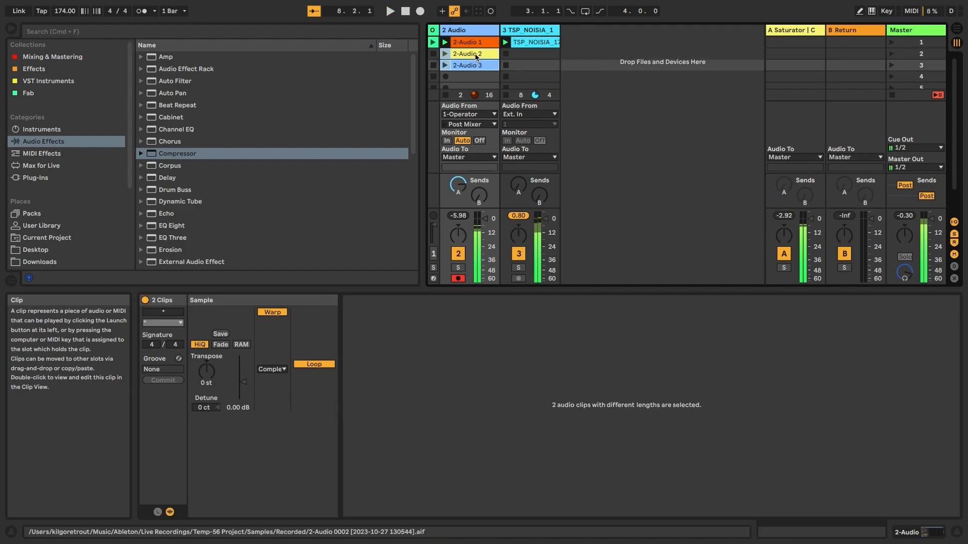
{"action": "left_click_drag", "start_coordinate": [477, 57], "coordinate": [476, 69]}
- Duplicate 2-Audio 1 into the empty slot below and select all four clips
{"action": "left_click", "coordinate": [477, 43]}
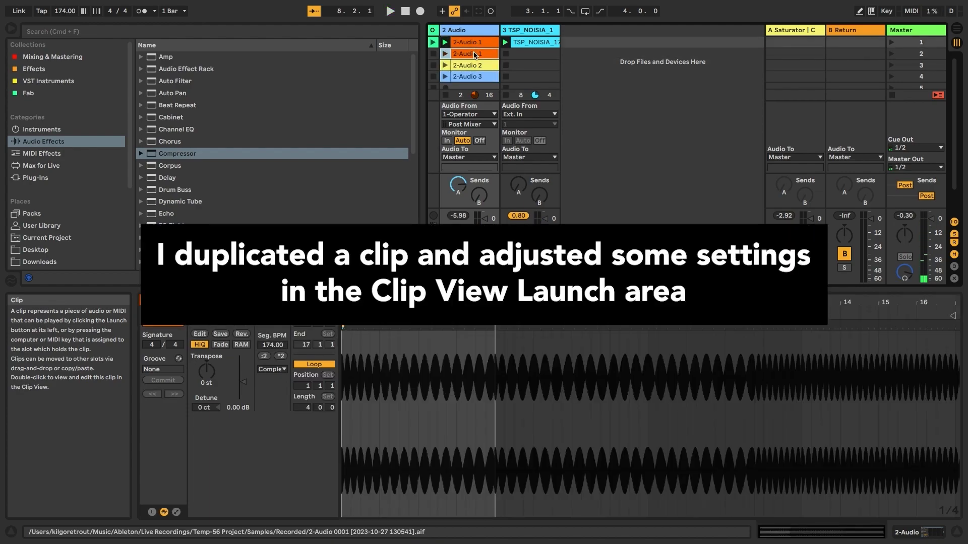
{"action": "right_click", "coordinate": [477, 44]}
{"action": "left_click", "coordinate": [491, 76]}
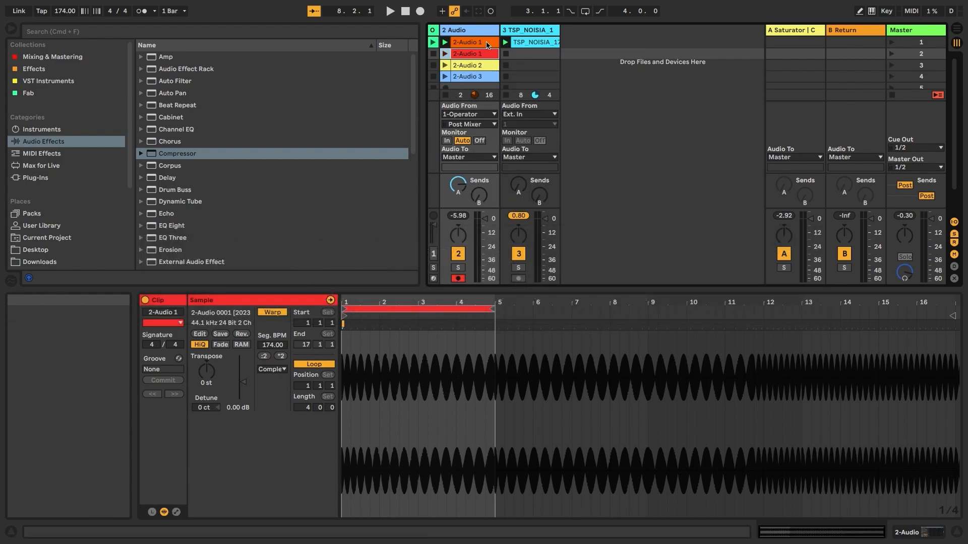
{"action": "key", "text": "Up"}
{"action": "left_click", "coordinate": [474, 77], "text": "shift"}
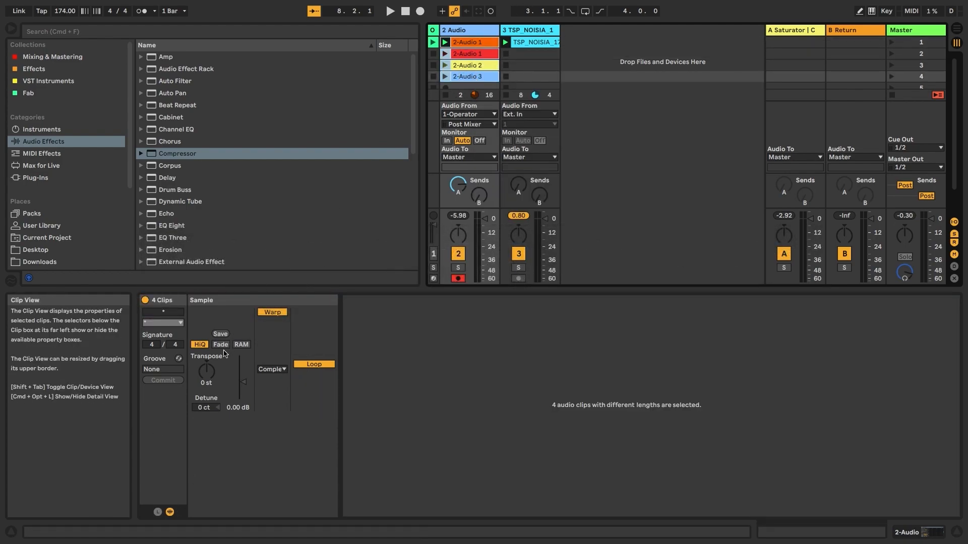
- Give the four clips Legato launching in Trigger mode with 1/4 launch quantization
{"action": "left_click", "coordinate": [158, 512]}
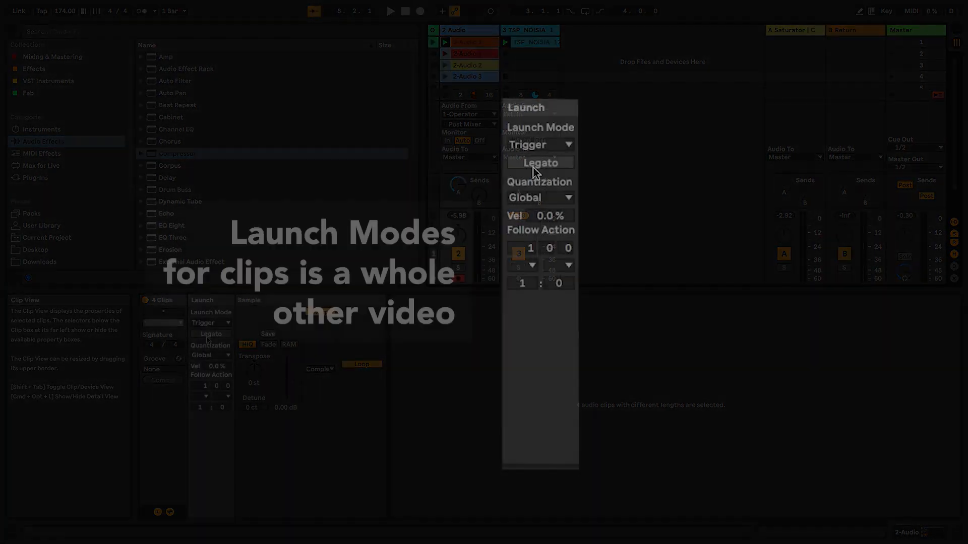
{"action": "left_click", "coordinate": [211, 333]}
{"action": "left_click", "coordinate": [206, 322]}
{"action": "left_click", "coordinate": [207, 328]}
{"action": "left_click", "coordinate": [212, 355]}
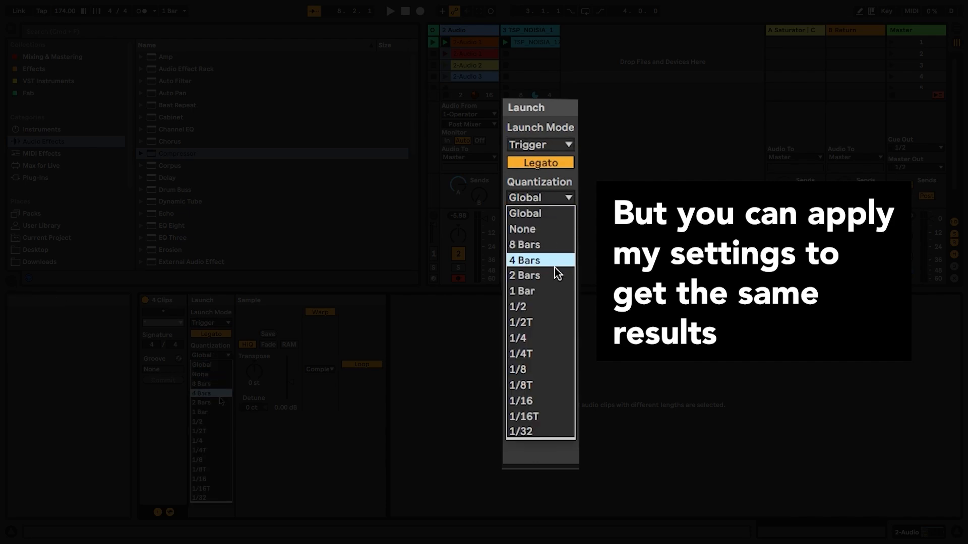
{"action": "left_click", "coordinate": [198, 441]}
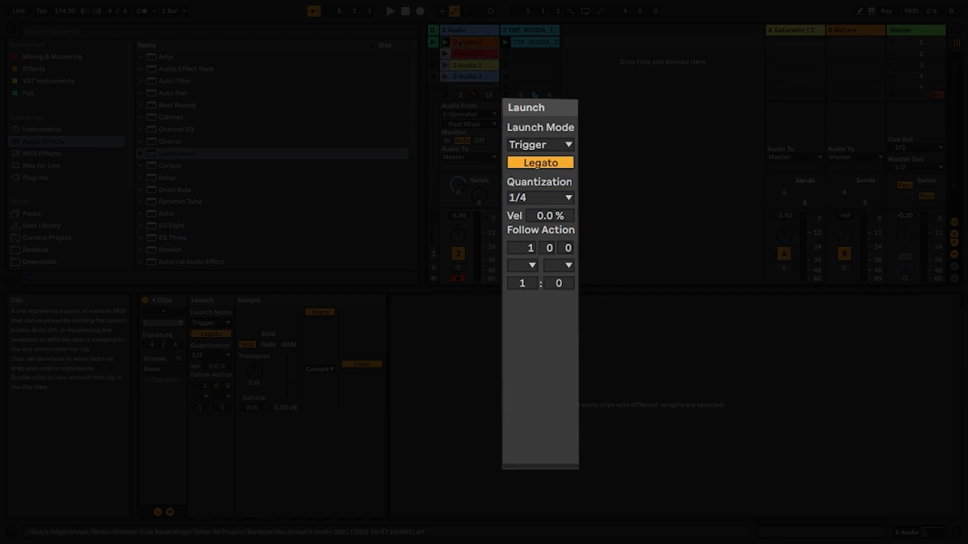
- Transpose the duplicated red 2-Audio 1 clip down to -3 st
{"action": "left_click", "coordinate": [460, 42]}
{"action": "left_click", "coordinate": [463, 54]}
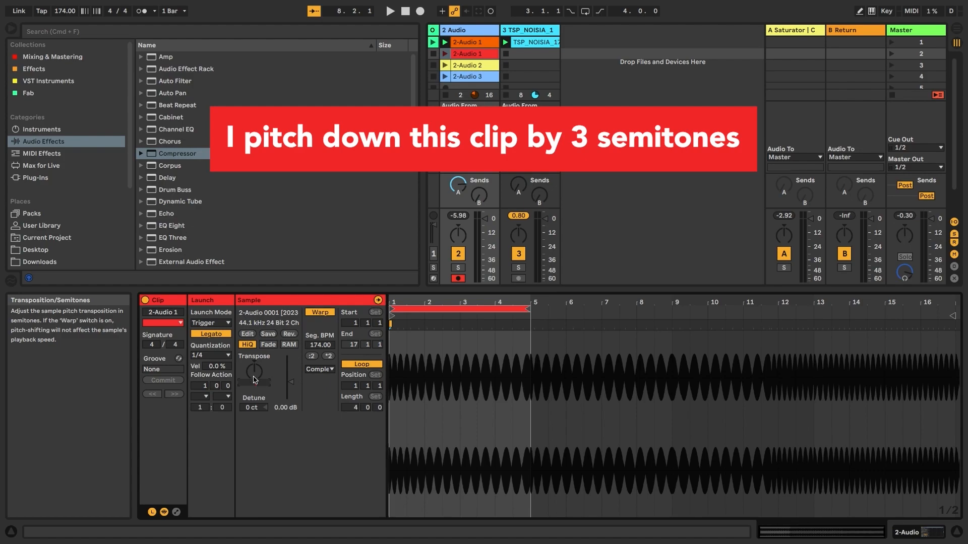
{"action": "left_click_drag", "start_coordinate": [255, 380], "coordinate": [255, 390]}
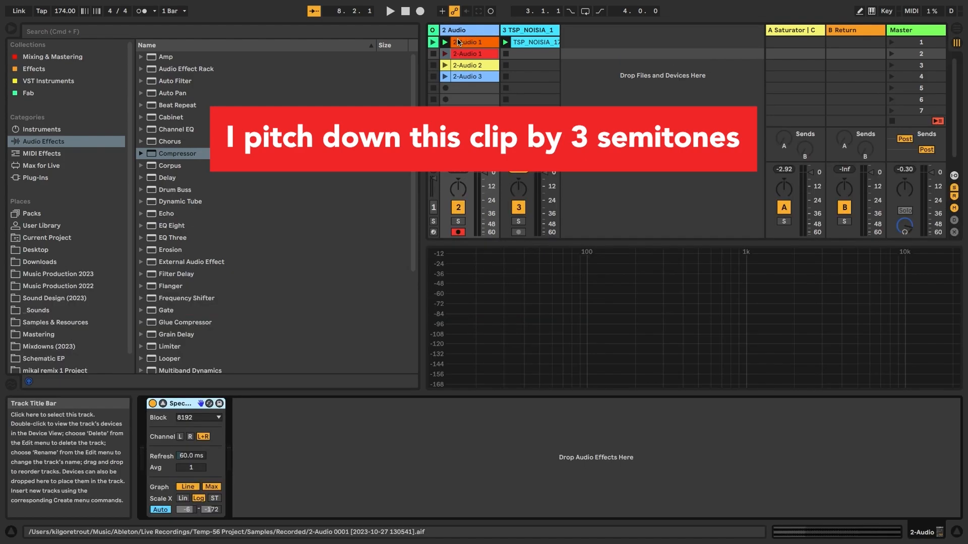
- Switch playback through 2-Audio 1, its pitched copy, 2-Audio 2 and 2-Audio 3, ending on 2-Audio 1
{"action": "left_click", "coordinate": [445, 43]}
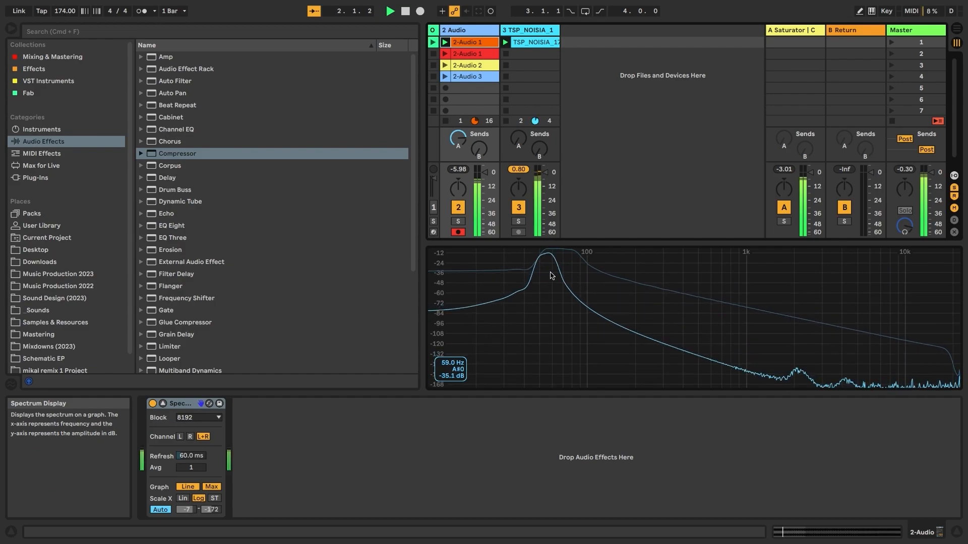
{"action": "left_click", "coordinate": [446, 54]}
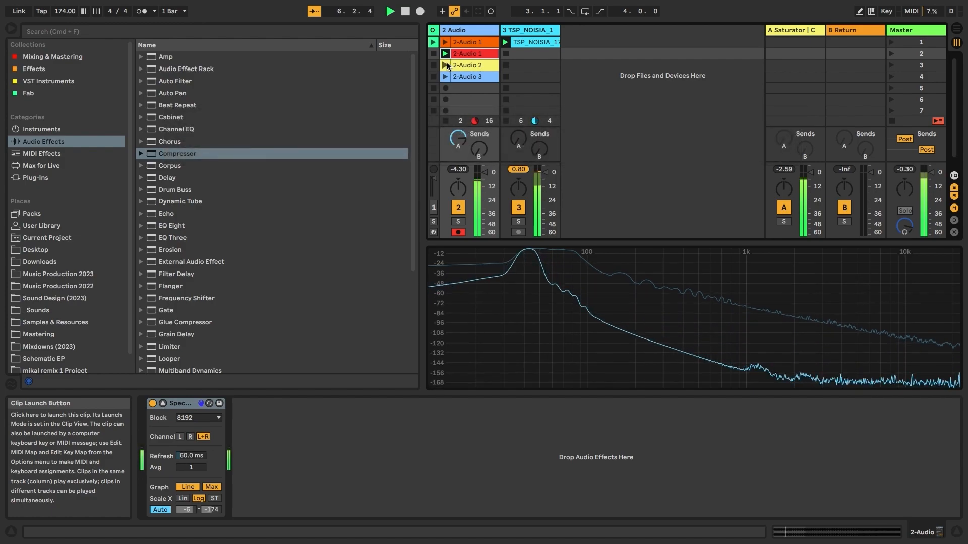
{"action": "left_click", "coordinate": [447, 66]}
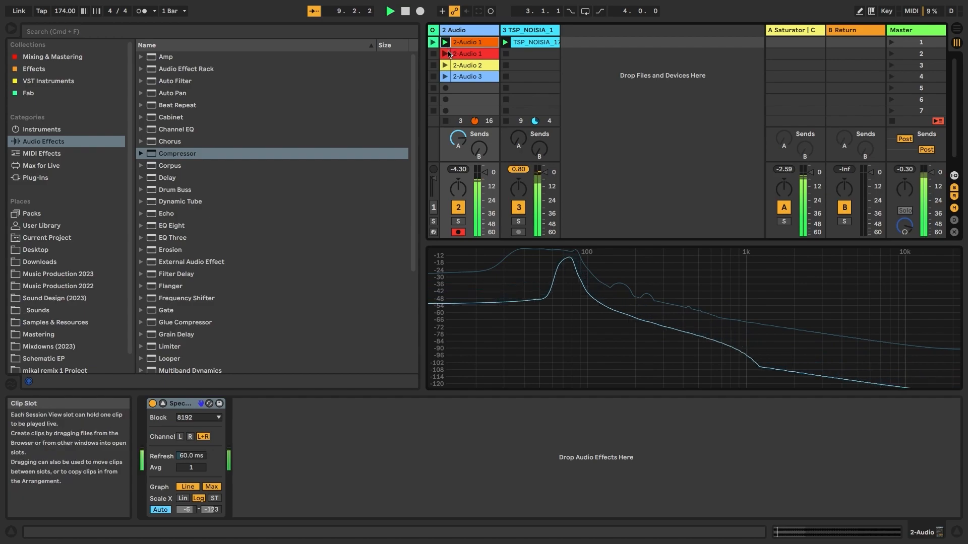
{"action": "left_click", "coordinate": [446, 78]}
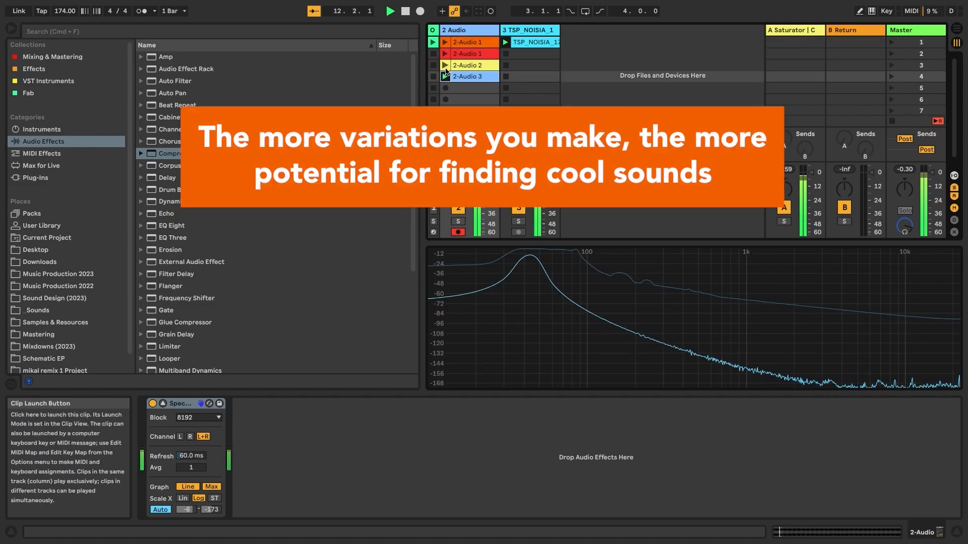
{"action": "left_click", "coordinate": [446, 42]}
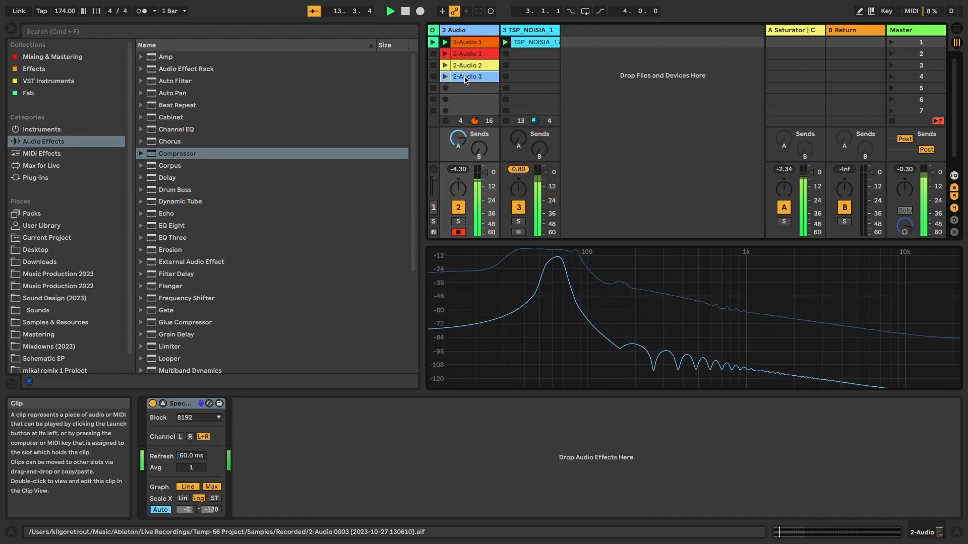
{"action": "left_click", "coordinate": [446, 66]}
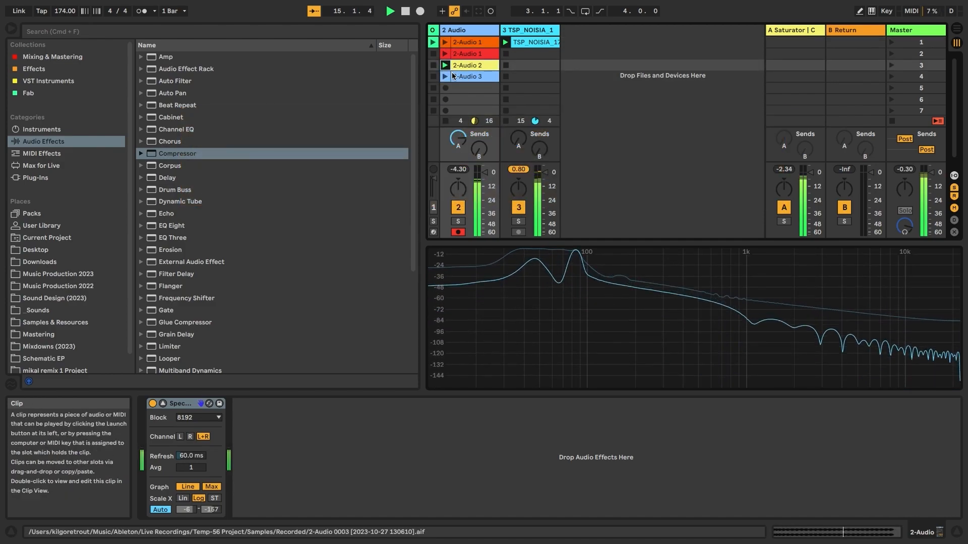
{"action": "left_click", "coordinate": [446, 43]}
- Inspect the details of 2-Audio 2, 2-Audio 3 and the red 2-Audio 1 clip
{"action": "double_click", "coordinate": [469, 66]}
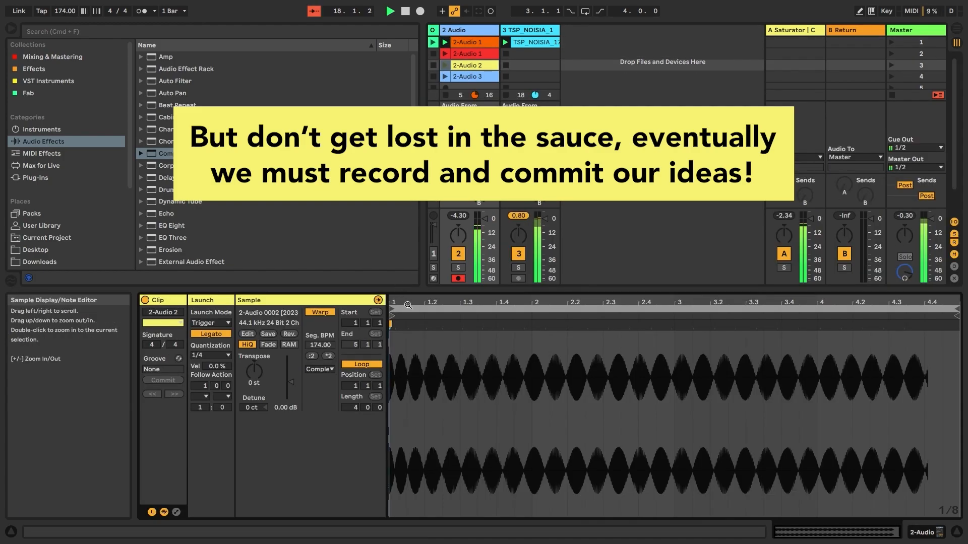
{"action": "left_click", "coordinate": [450, 76]}
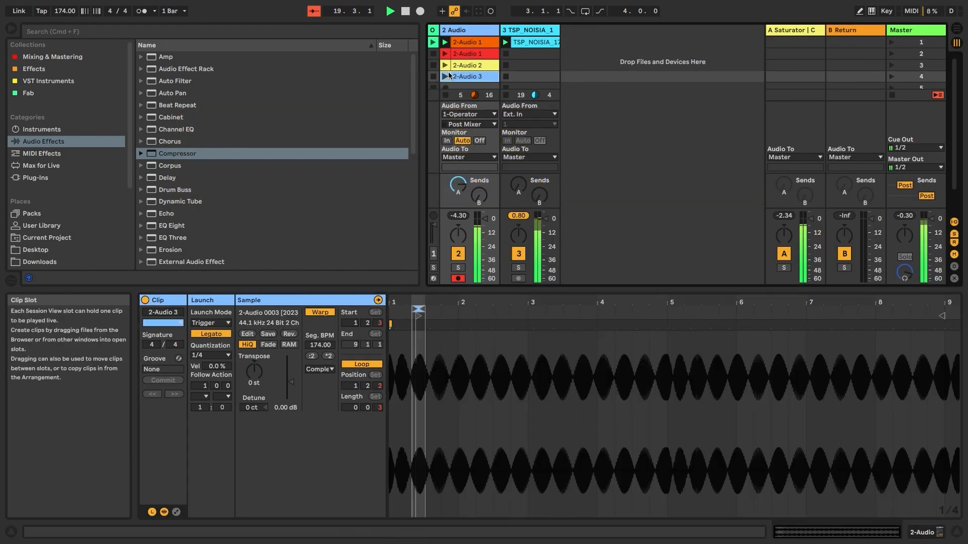
{"action": "left_click", "coordinate": [447, 51]}
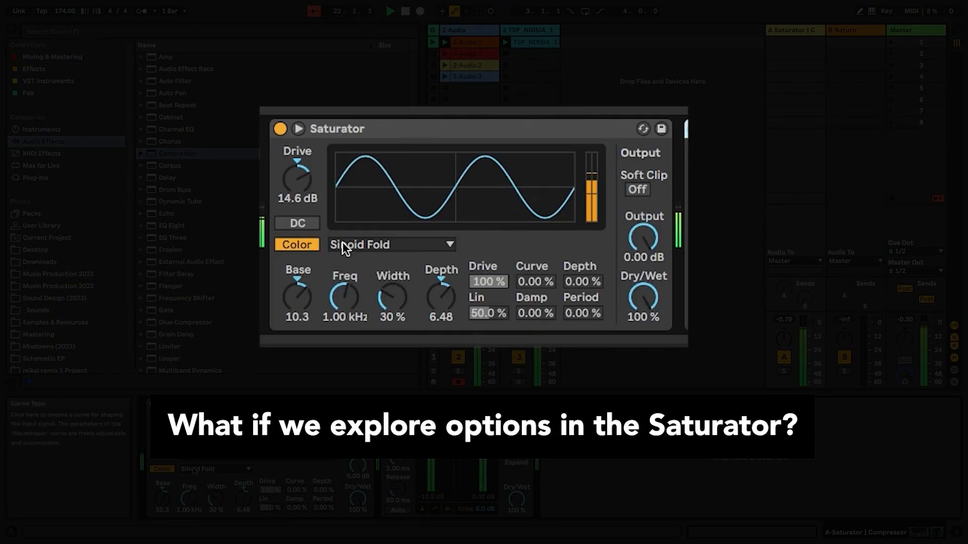
- Try Analog Clip and Medium Curve, settle on Hard Curve, and set Base to about 12
{"action": "left_click", "coordinate": [343, 247]}
{"action": "left_click", "coordinate": [367, 262]}
{"action": "left_click", "coordinate": [359, 249]}
{"action": "left_click", "coordinate": [369, 295]}
{"action": "key", "text": "Down"}
{"action": "mouse_move", "coordinate": [298, 298]}
{"action": "left_mouse_down"}
{"action": "mouse_move", "coordinate": [298, 280]}
{"action": "mouse_move", "coordinate": [298, 301]}
{"action": "left_mouse_up"}
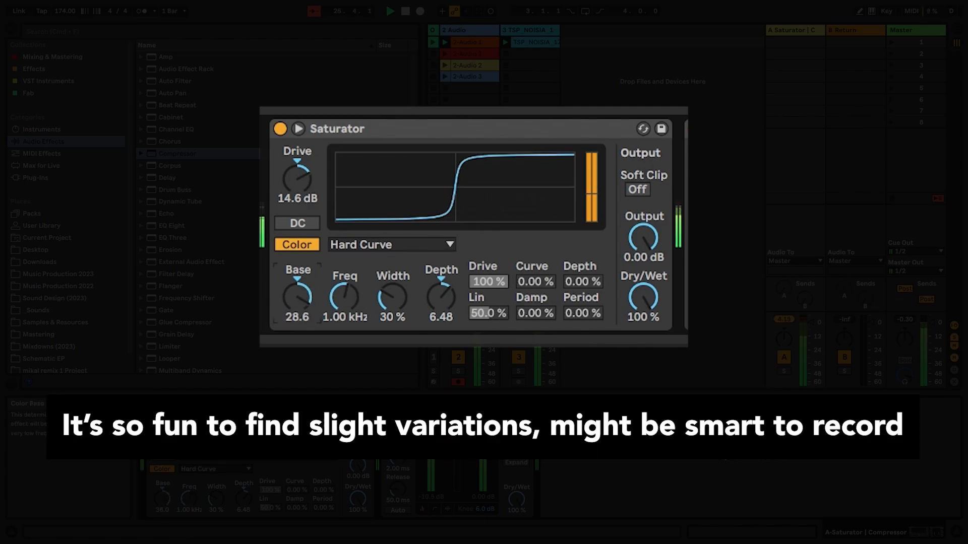
{"action": "left_click_drag", "start_coordinate": [298, 298], "coordinate": [301, 298]}
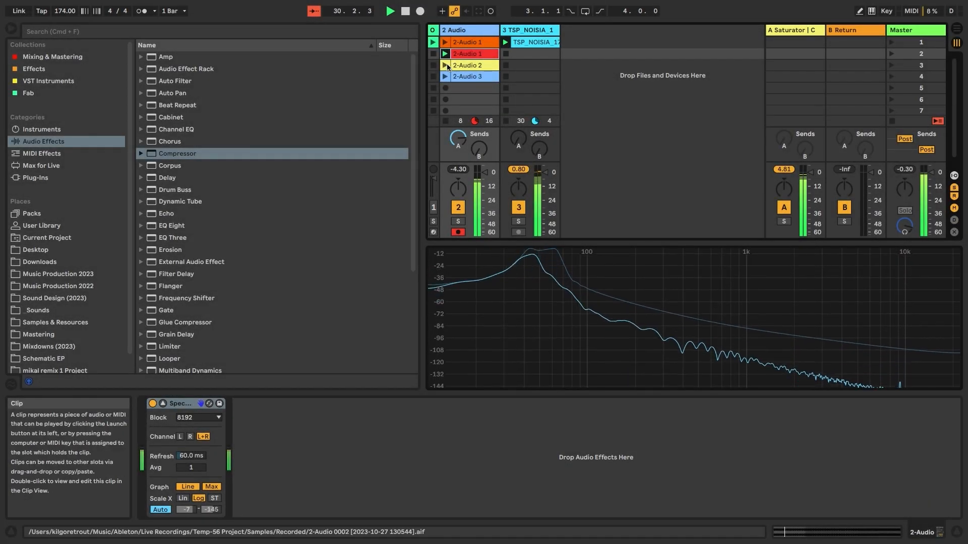
- Audition 2-Audio 2 and 2-Audio 1 through the effect, then bring up return A's devices
{"action": "left_click", "coordinate": [445, 68]}
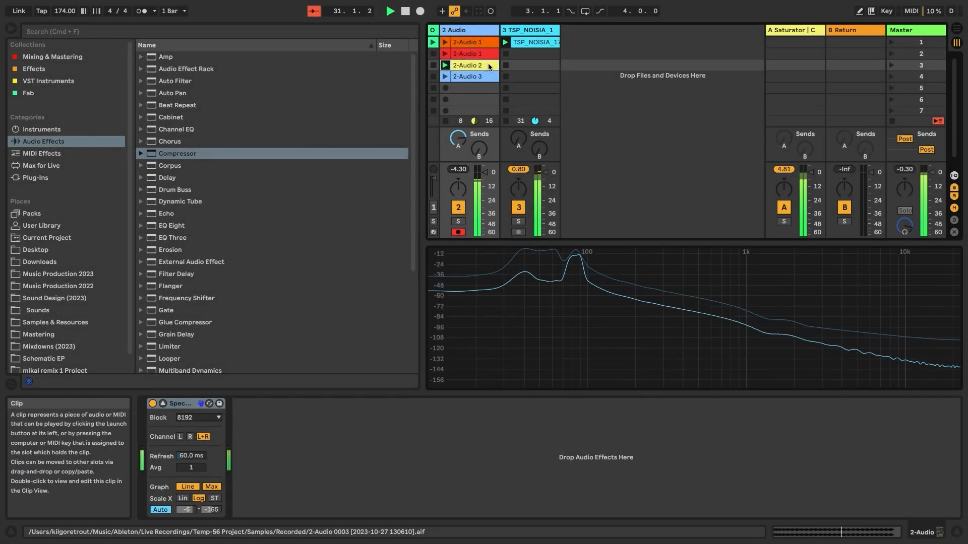
{"action": "key", "text": "space"}
{"action": "left_click", "coordinate": [445, 43]}
{"action": "left_click", "coordinate": [765, 49]}
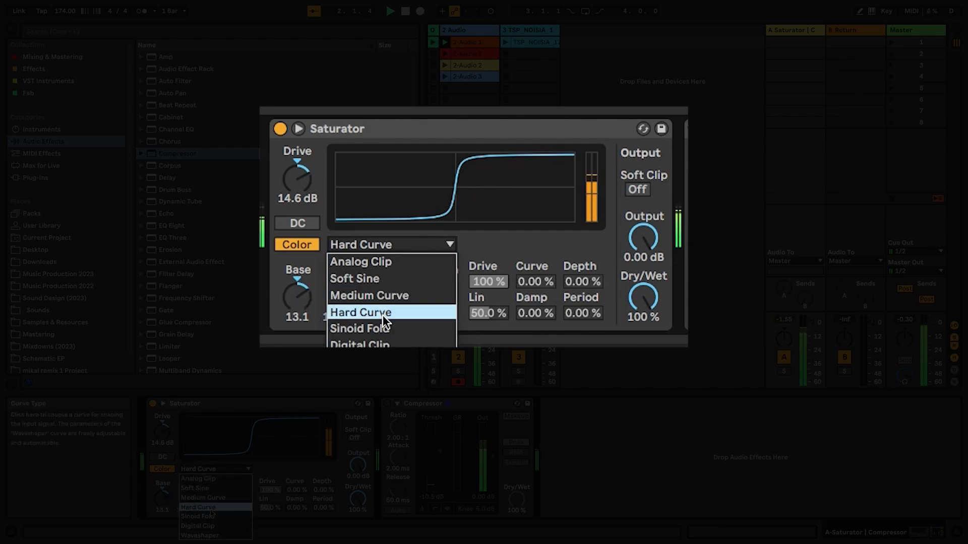
- Switch the Saturator curve to Waveshaper and reshape its Depth, Drive and Curve amounts
{"action": "left_click", "coordinate": [199, 535]}
{"action": "mouse_move", "coordinate": [578, 275]}
{"action": "left_mouse_down"}
{"action": "mouse_move", "coordinate": [578, 257]}
{"action": "mouse_move", "coordinate": [547, 264]}
{"action": "mouse_move", "coordinate": [547, 253]}
{"action": "mouse_move", "coordinate": [547, 264]}
{"action": "left_mouse_up"}
{"action": "left_click_drag", "start_coordinate": [487, 282], "coordinate": [482, 321]}
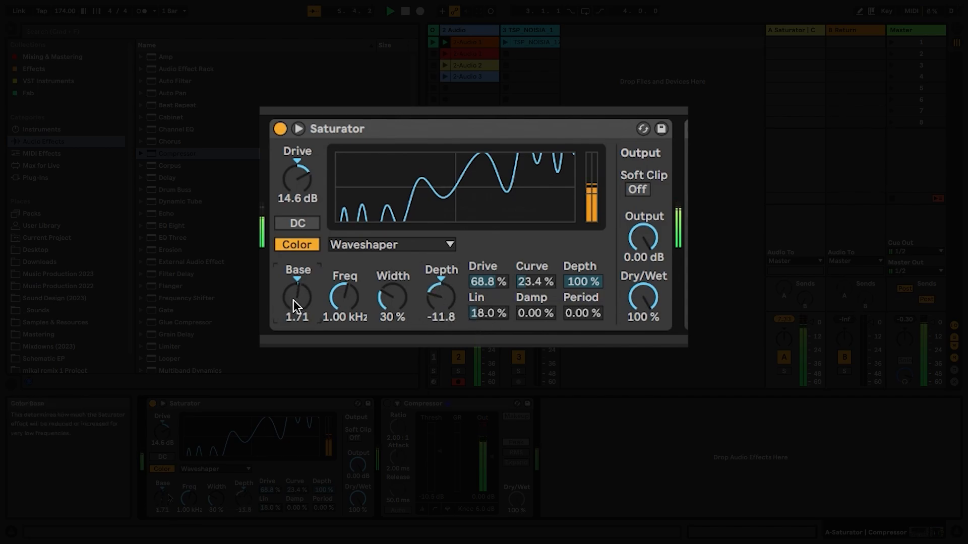
{"action": "left_click", "coordinate": [428, 246]}
{"action": "left_click", "coordinate": [427, 248]}
- Try Soft Clip on and off, disable DC, and set the color Freq to 425 Hz with a Base tweak
{"action": "left_click", "coordinate": [638, 190]}
{"action": "left_click", "coordinate": [639, 188]}
{"action": "left_click", "coordinate": [301, 225]}
{"action": "left_click_drag", "start_coordinate": [358, 298], "coordinate": [358, 287]}
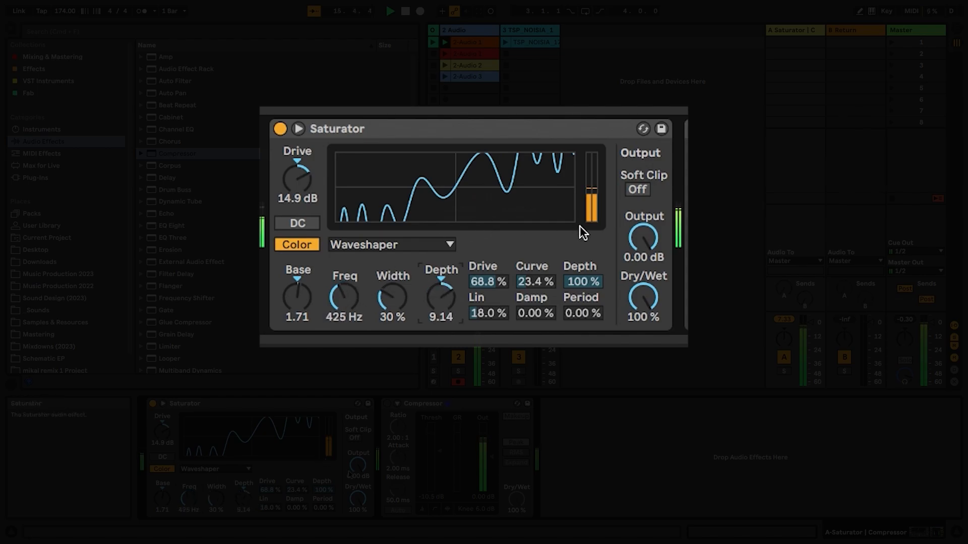
{"action": "left_click_drag", "start_coordinate": [298, 301], "coordinate": [299, 302]}
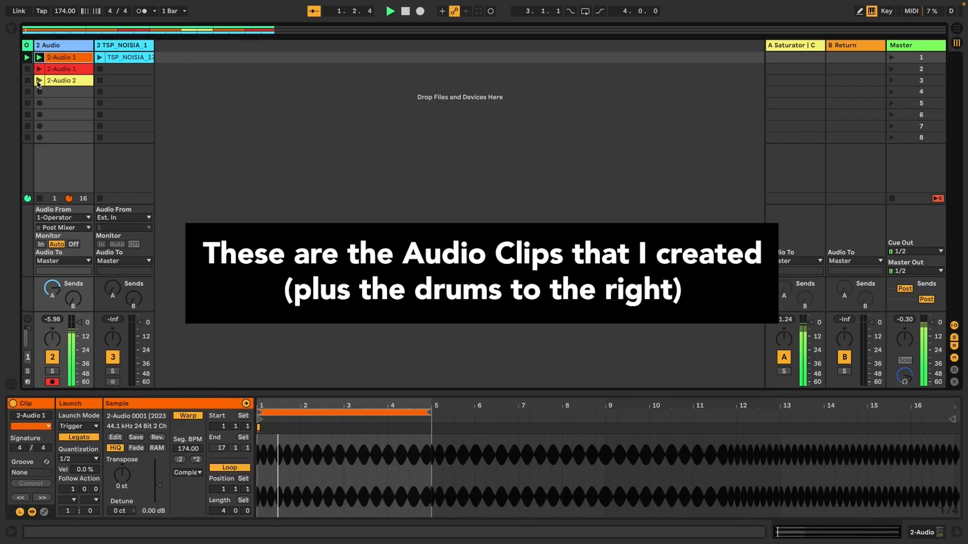
- Preview the red 2-Audio 1 and yellow 2-Audio 2 clips, then launch scene 1 with bass and drums
{"action": "left_click", "coordinate": [40, 69]}
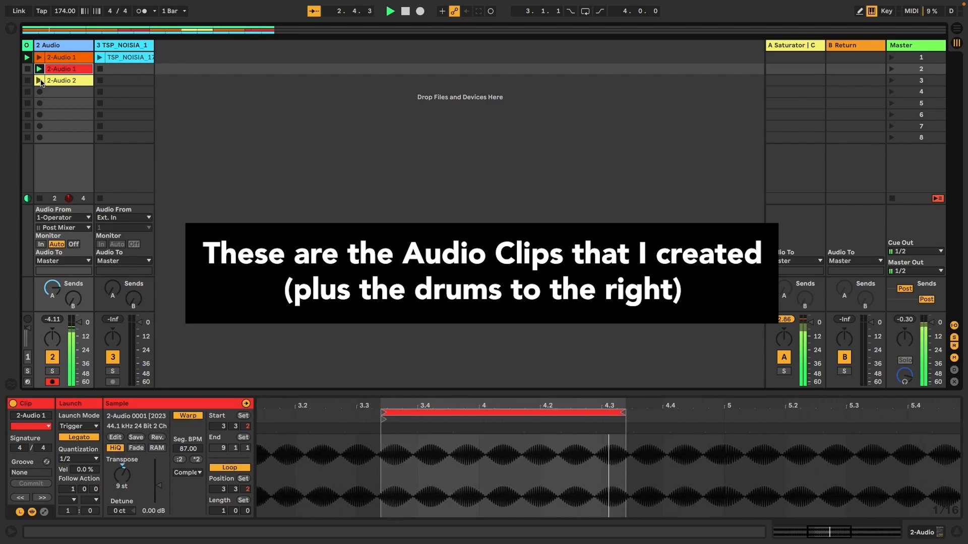
{"action": "left_click", "coordinate": [39, 80]}
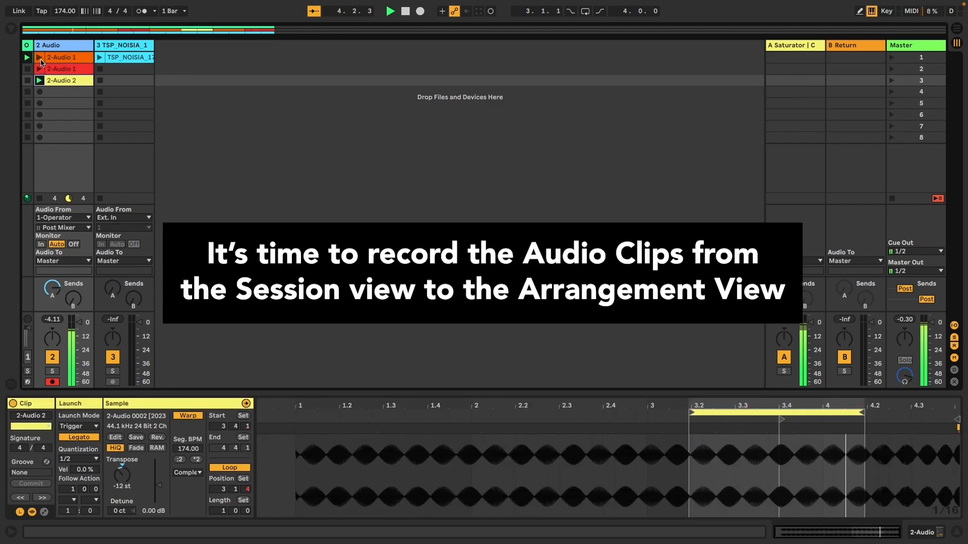
{"action": "left_click", "coordinate": [891, 57]}
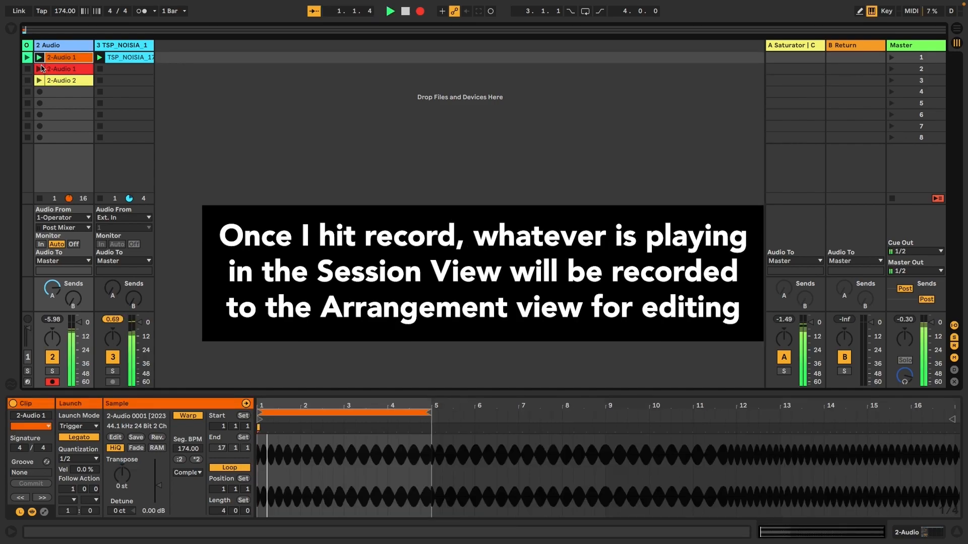
- Back in Session View, launch the red and then the orange 2-Audio 1 clips while recording
{"action": "key", "text": "Tab"}
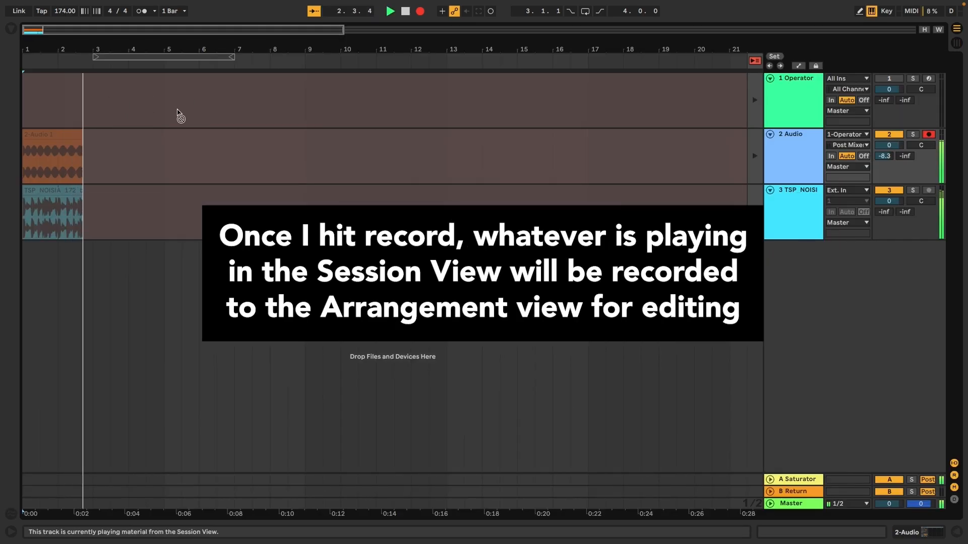
{"action": "key", "text": "Tab"}
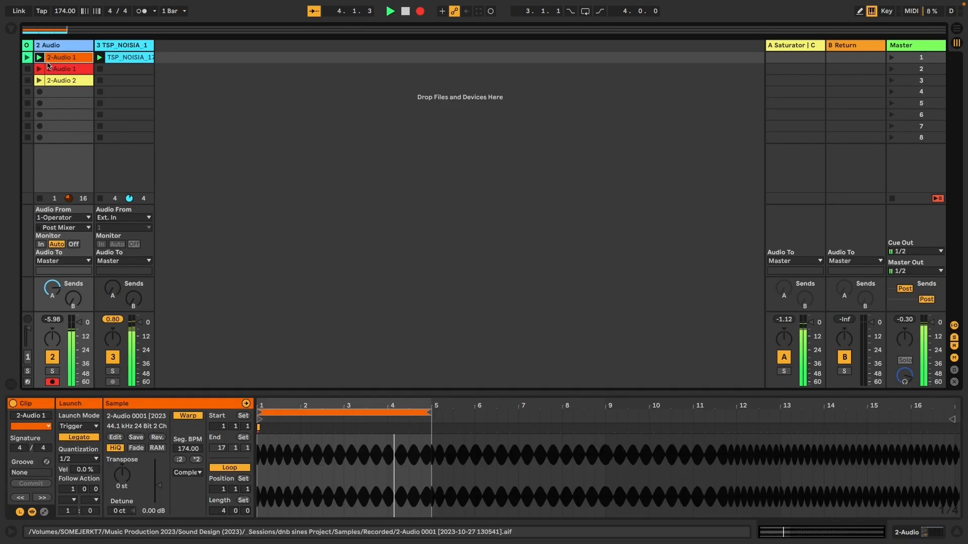
{"action": "left_click", "coordinate": [54, 72]}
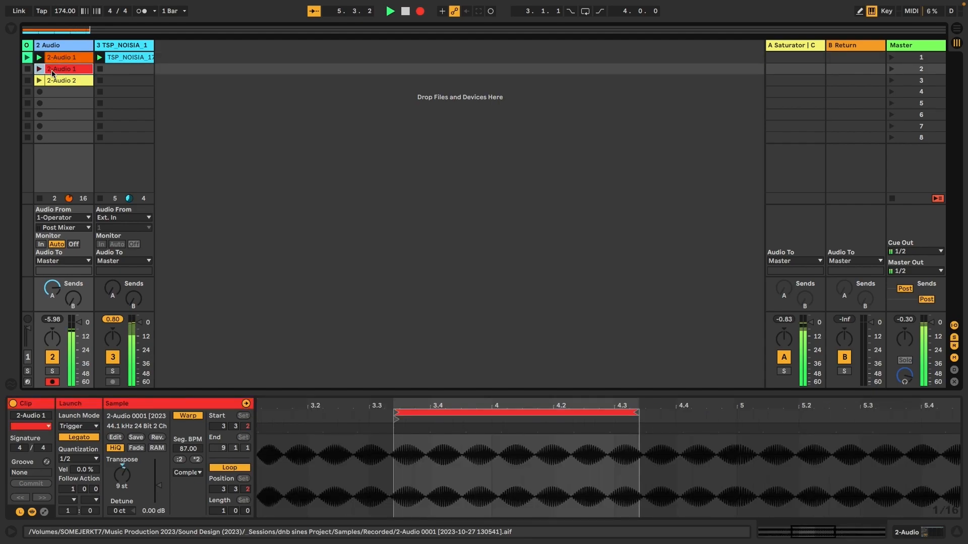
{"action": "left_click", "coordinate": [41, 58]}
{"action": "left_click", "coordinate": [41, 69]}
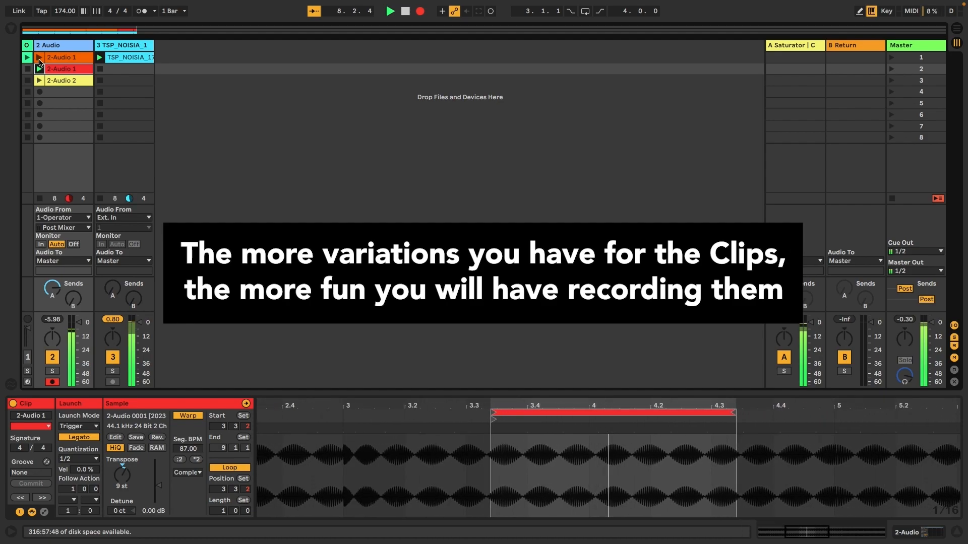
{"action": "left_click", "coordinate": [39, 57]}
- Check the arrangement recording, then launch the yellow 2-Audio 2, red and orange clips in turn
{"action": "key", "text": "Tab"}
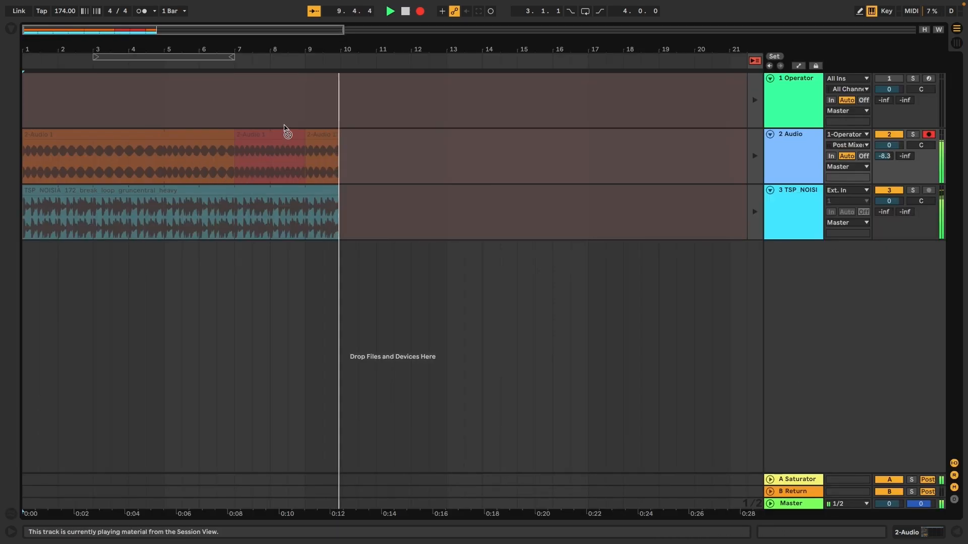
{"action": "key", "text": "Tab"}
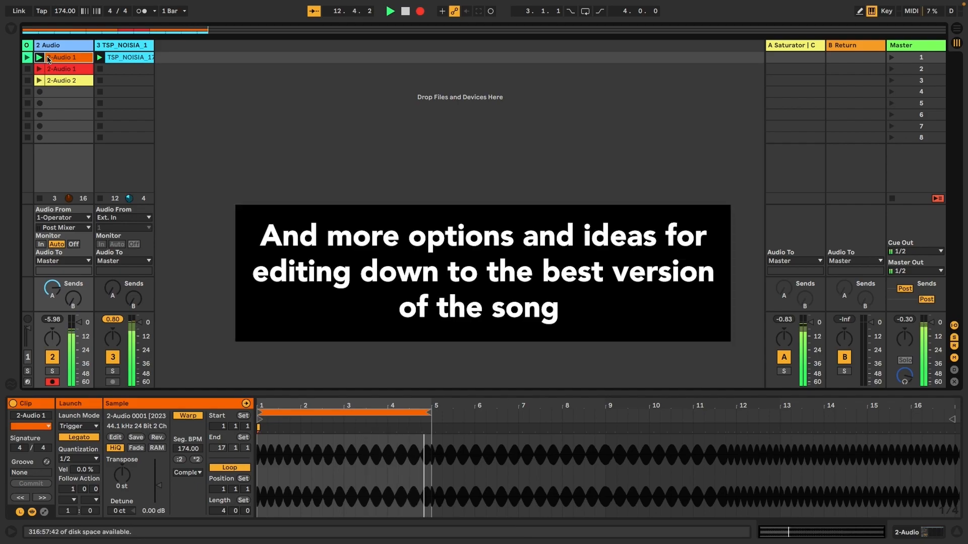
{"action": "left_click", "coordinate": [69, 82]}
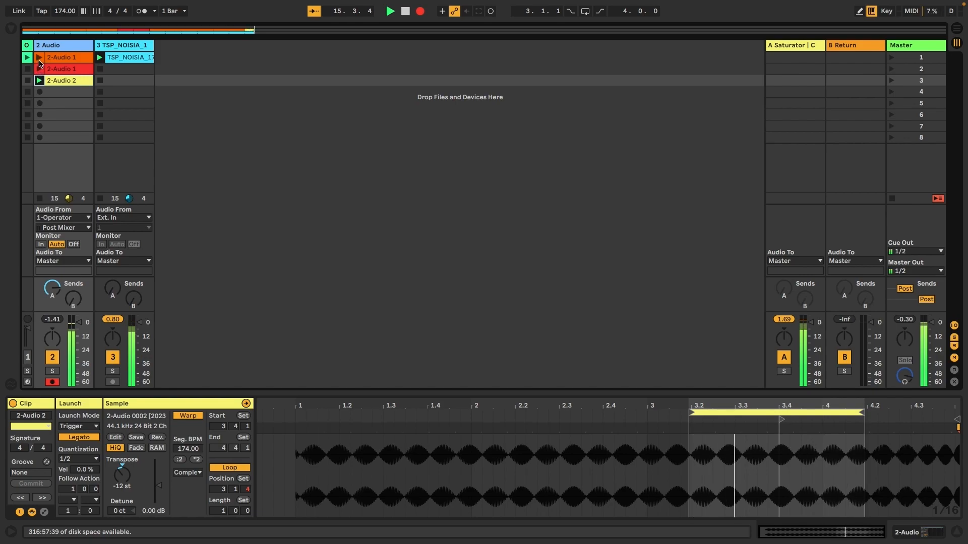
{"action": "left_click", "coordinate": [42, 71]}
{"action": "left_click", "coordinate": [42, 58]}
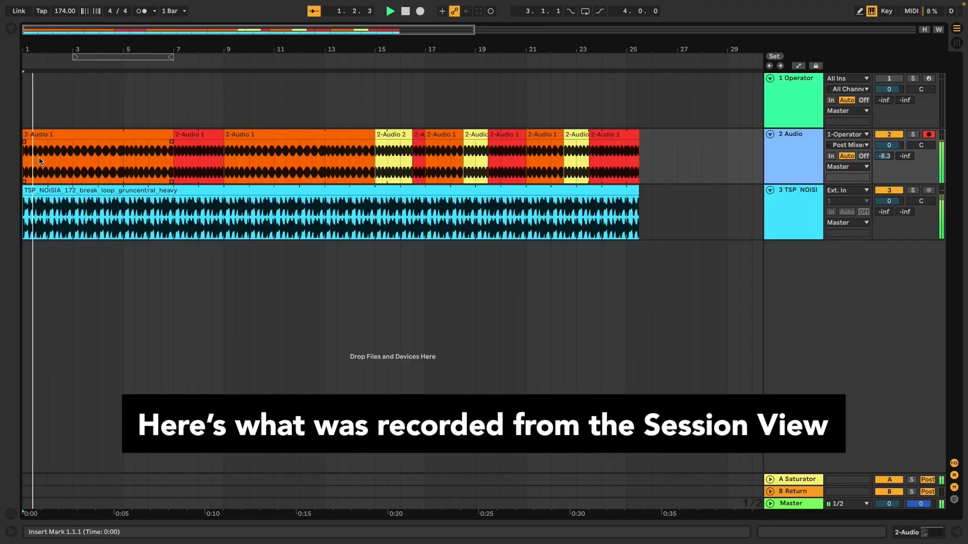
- Fade out the ends of the red bass clip and the clip following it
{"action": "left_click", "coordinate": [888, 190]}
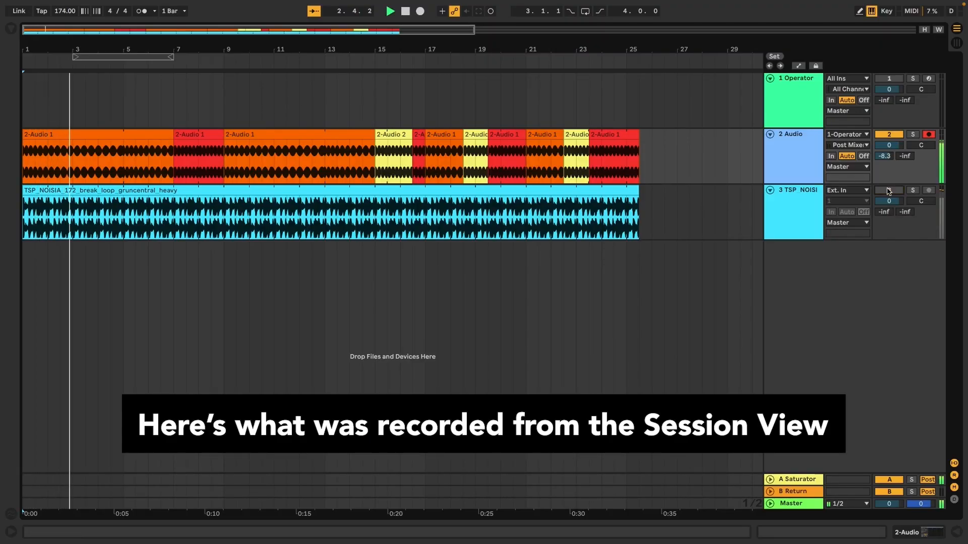
{"action": "left_click", "coordinate": [888, 190]}
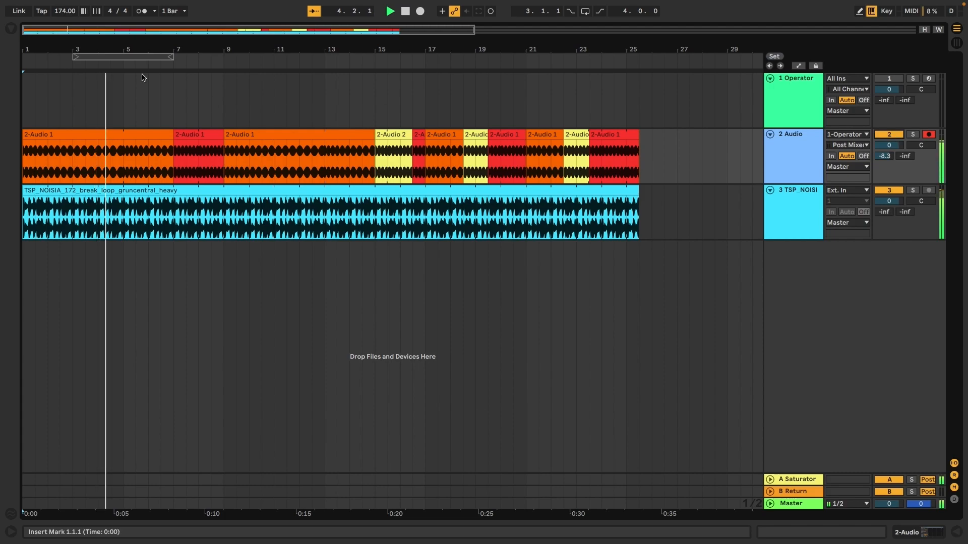
{"action": "scroll", "coordinate": [154, 83], "scroll_direction": "up", "scroll_amount": 1}
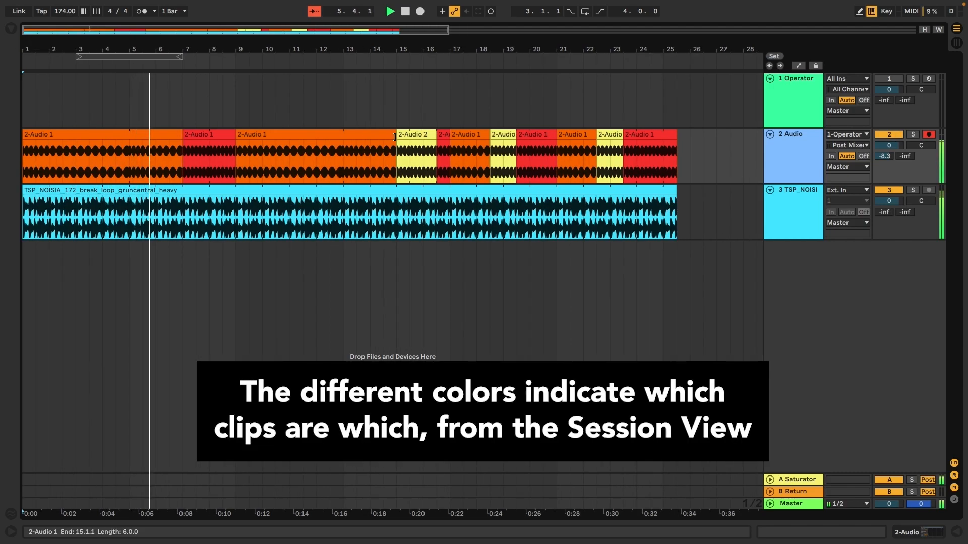
{"action": "left_click_drag", "start_coordinate": [234, 141], "coordinate": [212, 142]}
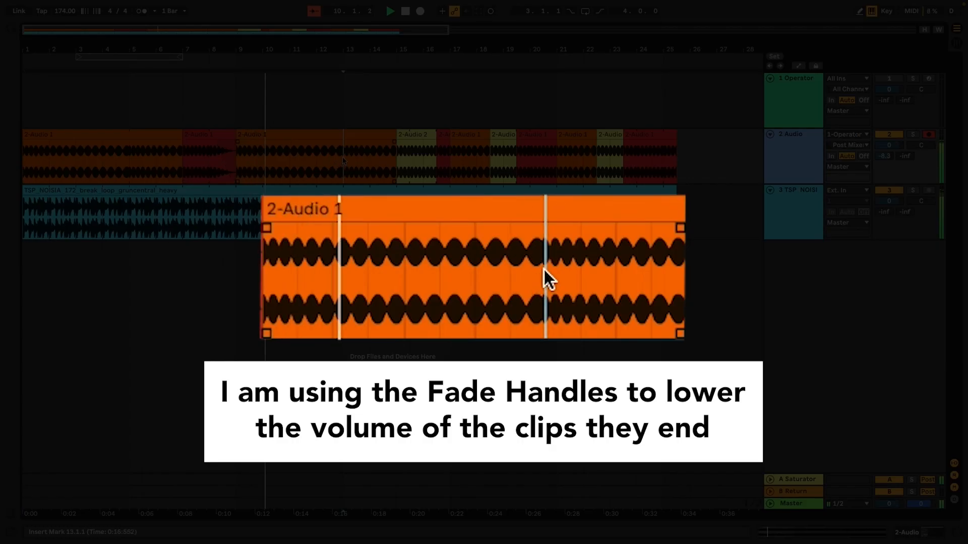
{"action": "left_click_drag", "start_coordinate": [339, 142], "coordinate": [319, 142]}
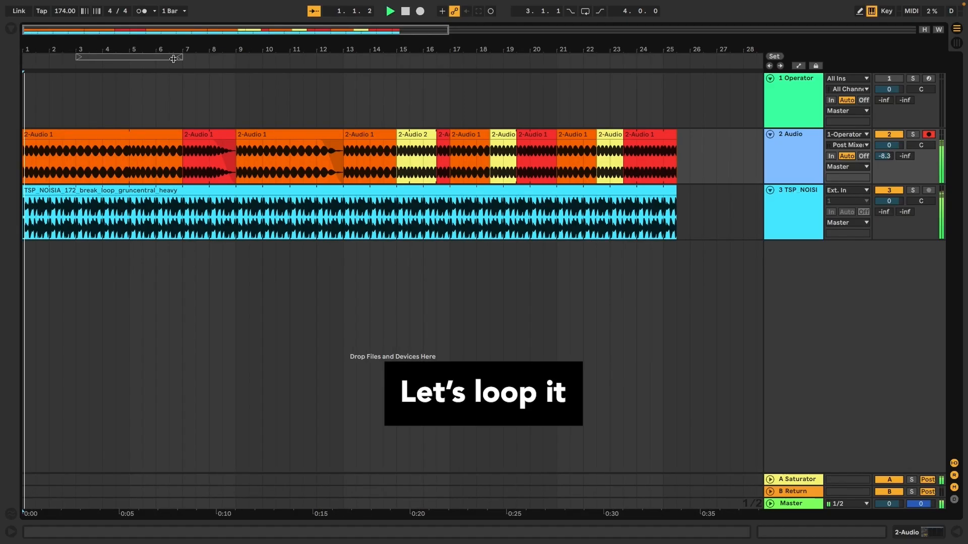
- Select bars 1–9 on every track, loop them as an 8-bar loop, and clear the selection
{"action": "left_click_drag", "start_coordinate": [235, 217], "coordinate": [31, 78]}
{"action": "key", "text": "super+l"}
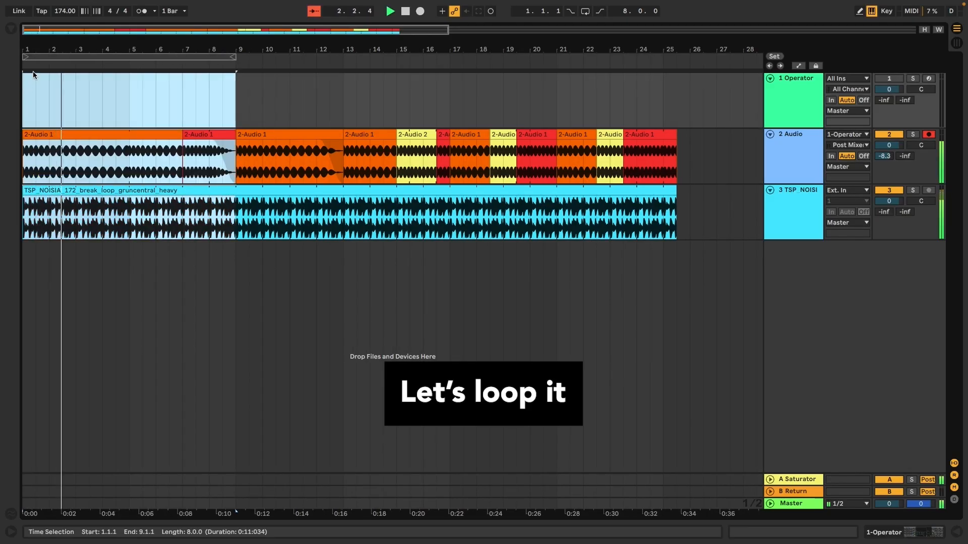
{"action": "scroll", "coordinate": [146, 224], "scroll_direction": "up", "scroll_amount": 5}
{"action": "scroll", "coordinate": [145, 224], "scroll_direction": "down", "scroll_amount": 2}
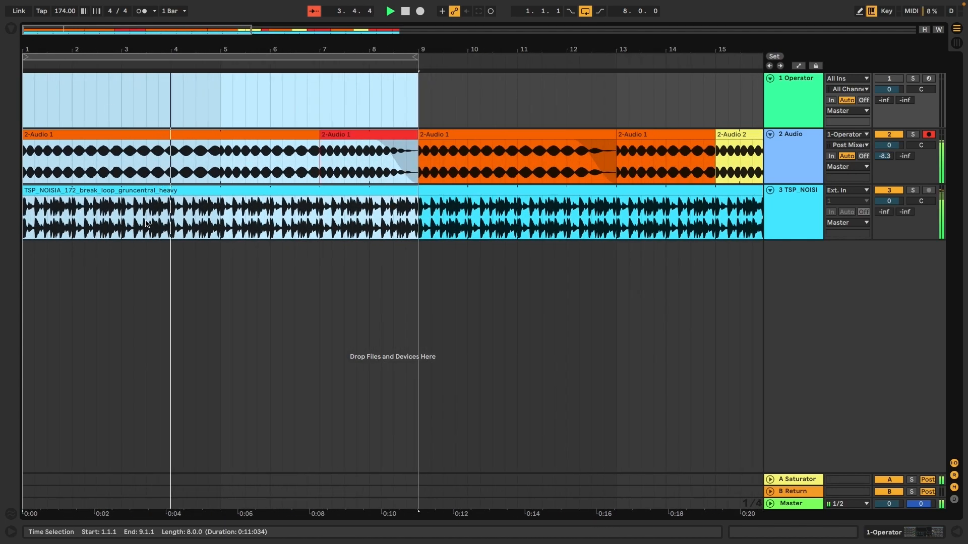
{"action": "left_click", "coordinate": [180, 309]}
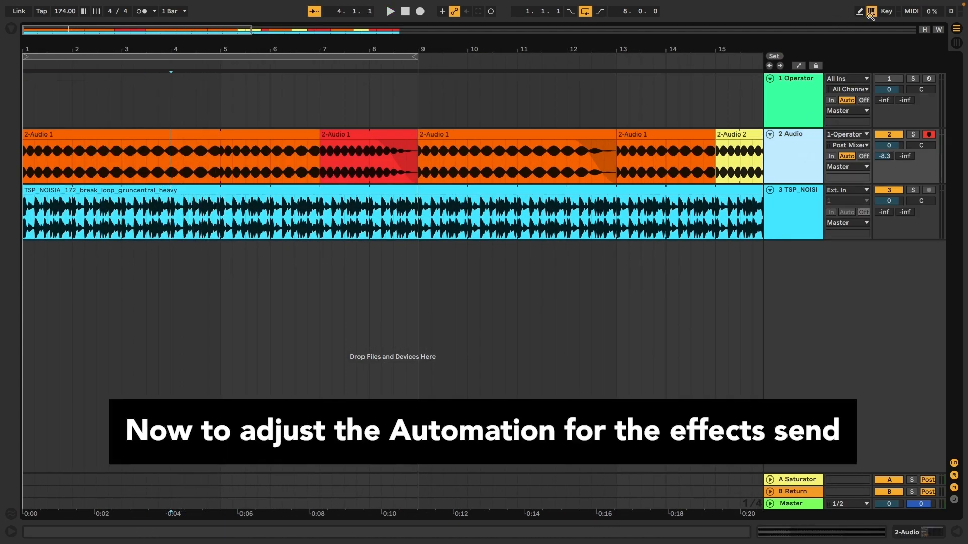
- Show the Saturator send automation lane on the 2 Audio track and play the arrangement
{"action": "key", "text": "a"}
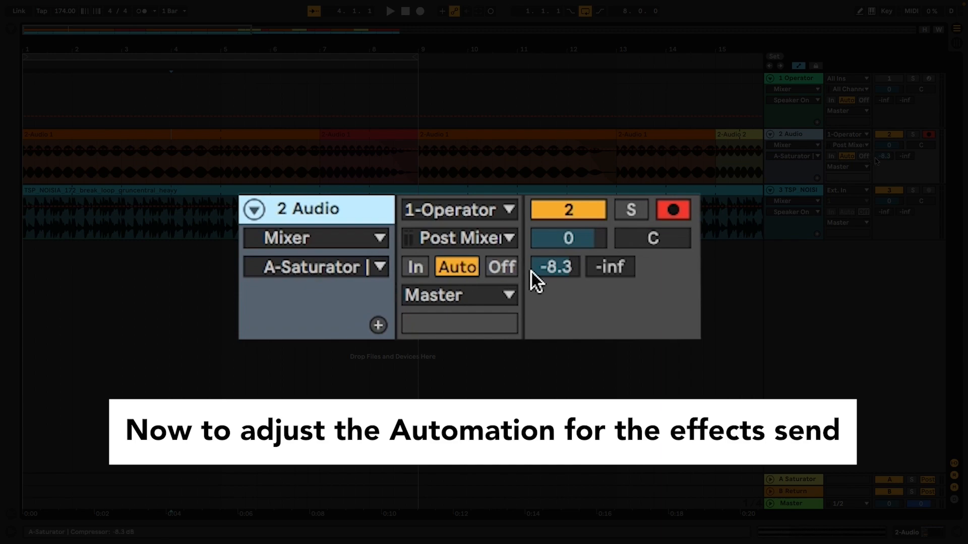
{"action": "left_click", "coordinate": [885, 156]}
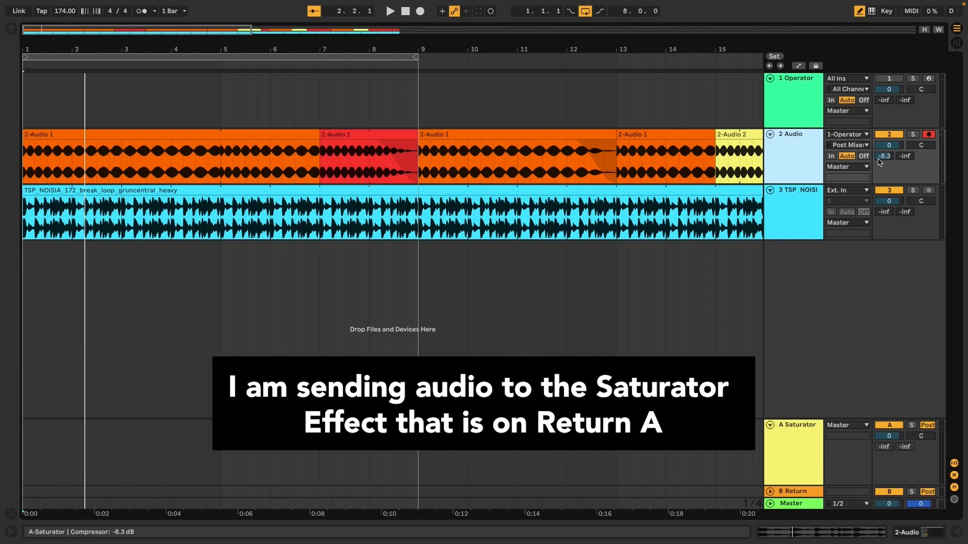
{"action": "left_click", "coordinate": [885, 156]}
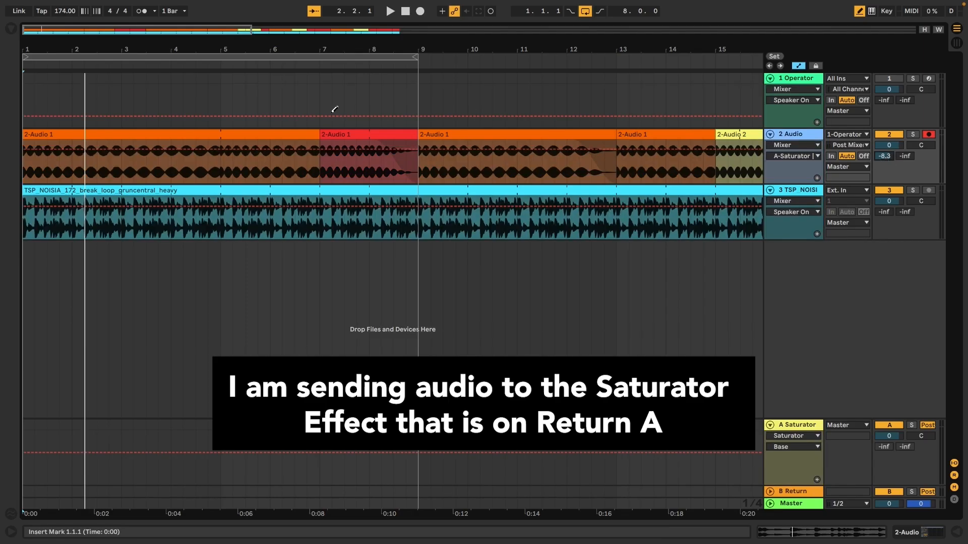
{"action": "key", "text": "space"}
- Insert a curved shape into the send automation over bars 2–3 and audition it
{"action": "left_click_drag", "start_coordinate": [73, 157], "coordinate": [121, 161]}
{"action": "right_click", "coordinate": [117, 168]}
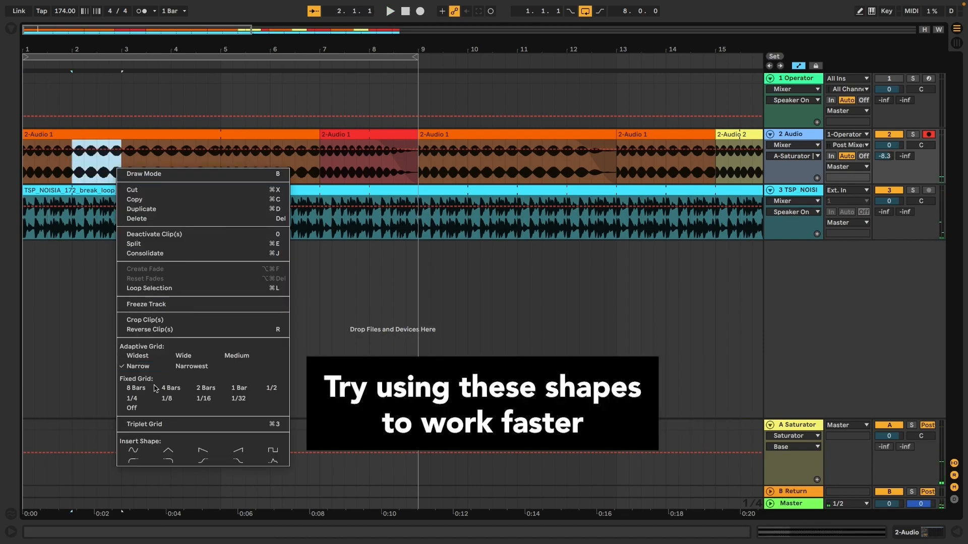
{"action": "left_click", "coordinate": [133, 460]}
{"action": "key", "text": "space"}
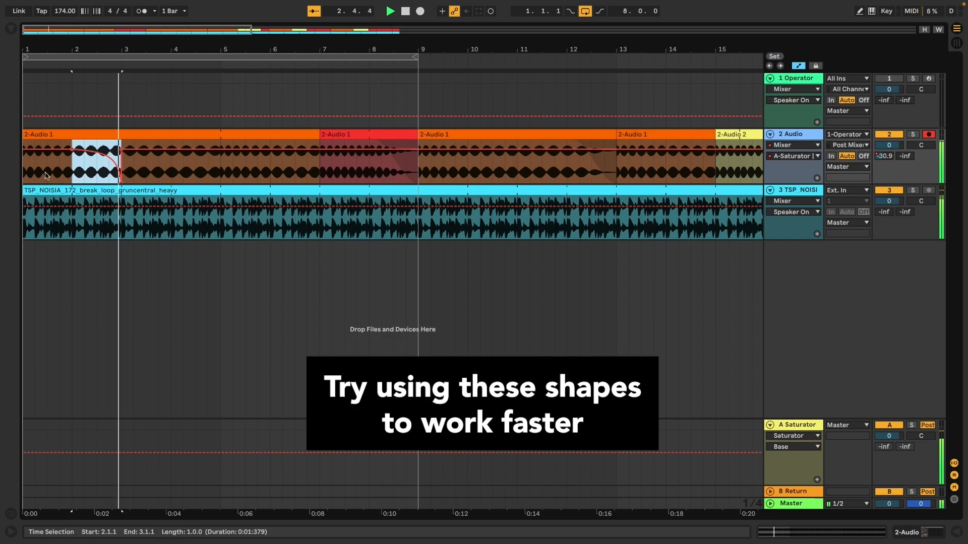
{"action": "left_click", "coordinate": [26, 170]}
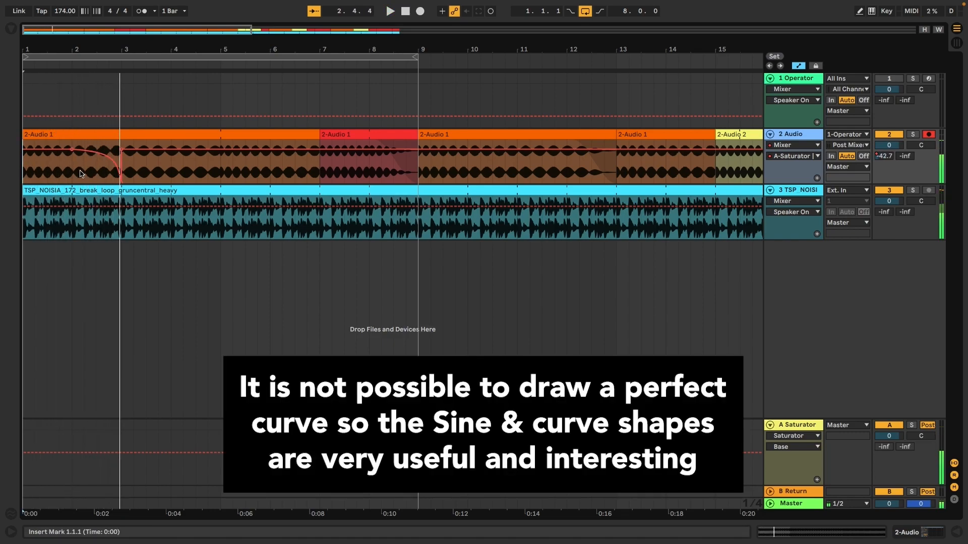
- Copy the bar 2–3 automation curve into bar 1–2 and play it back
{"action": "left_click_drag", "start_coordinate": [84, 173], "coordinate": [123, 179]}
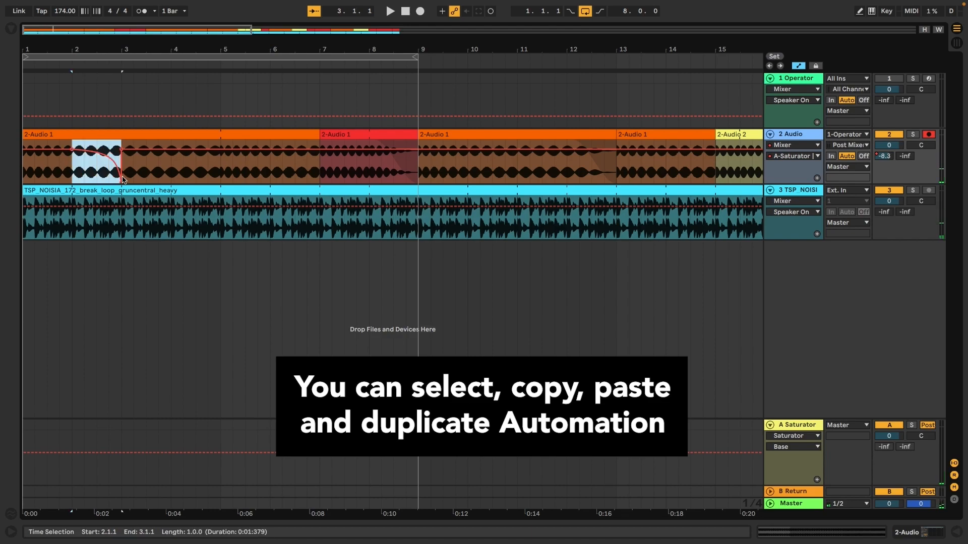
{"action": "key", "text": "ctrl+c"}
{"action": "left_click", "coordinate": [29, 179]}
{"action": "key", "text": "ctrl+v"}
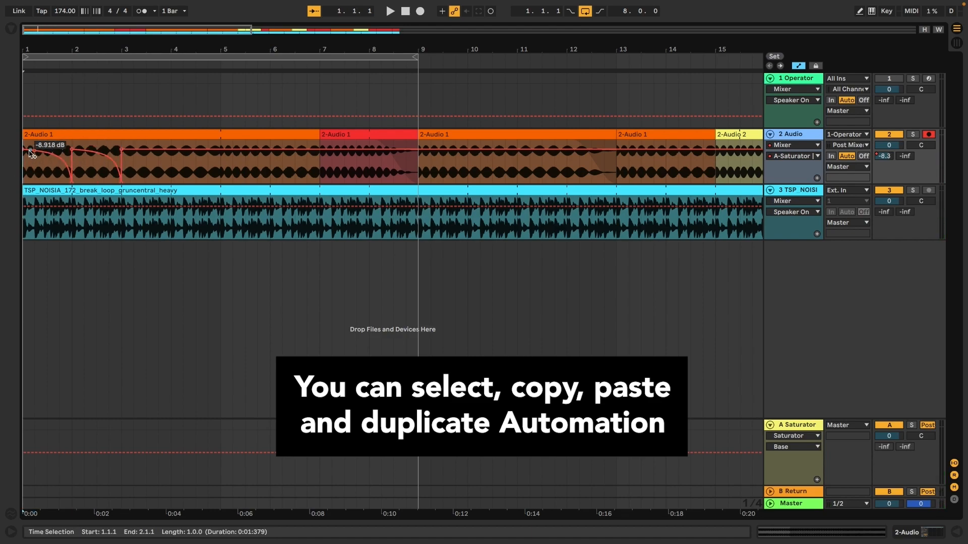
{"action": "key", "text": "space"}
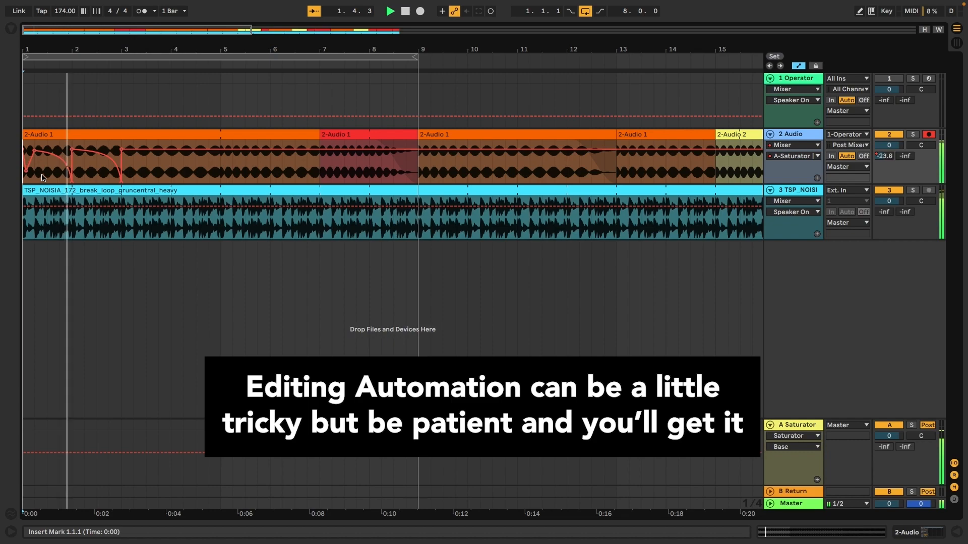
{"action": "key", "text": "space"}
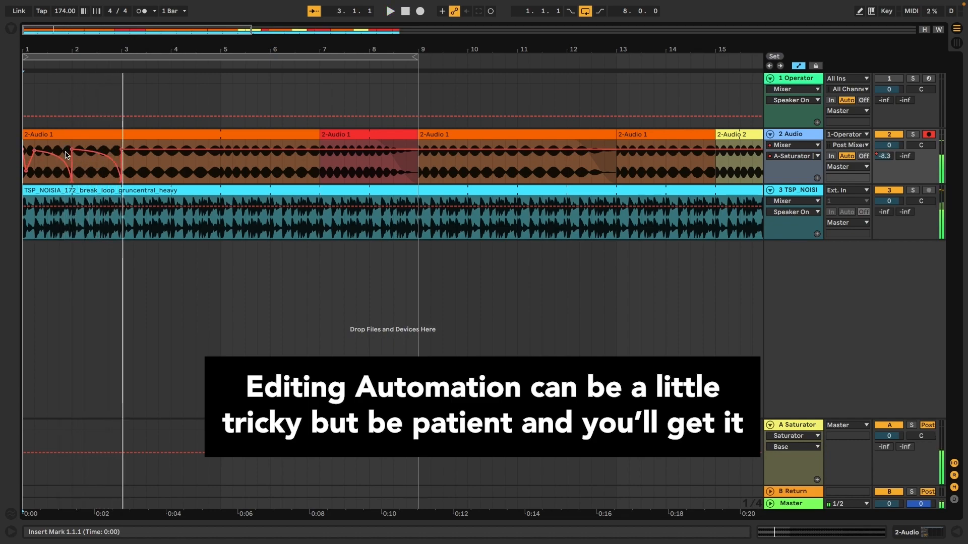
- Adjust the bar 2–3 send automation curve and play back the edit
{"action": "left_click_drag", "start_coordinate": [72, 154], "coordinate": [124, 162]}
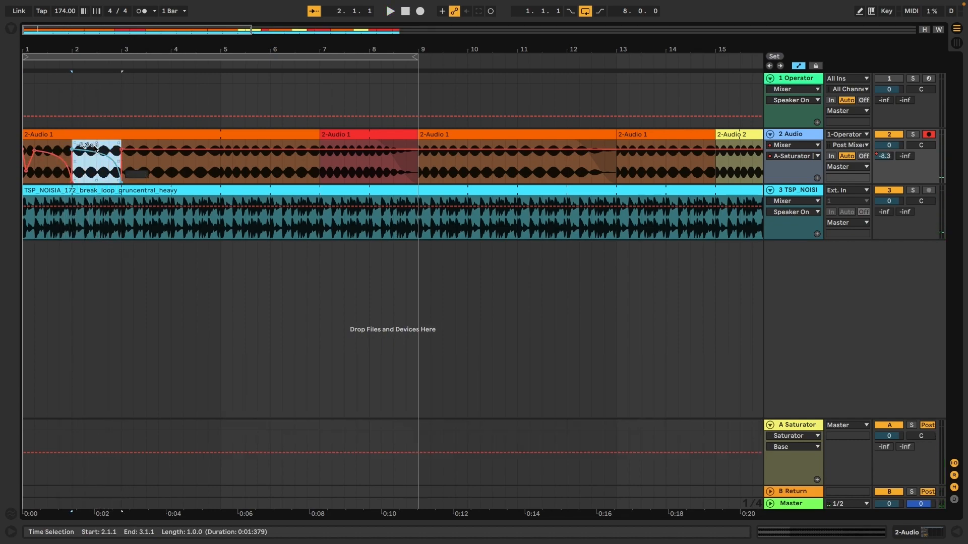
{"action": "left_click", "coordinate": [31, 146]}
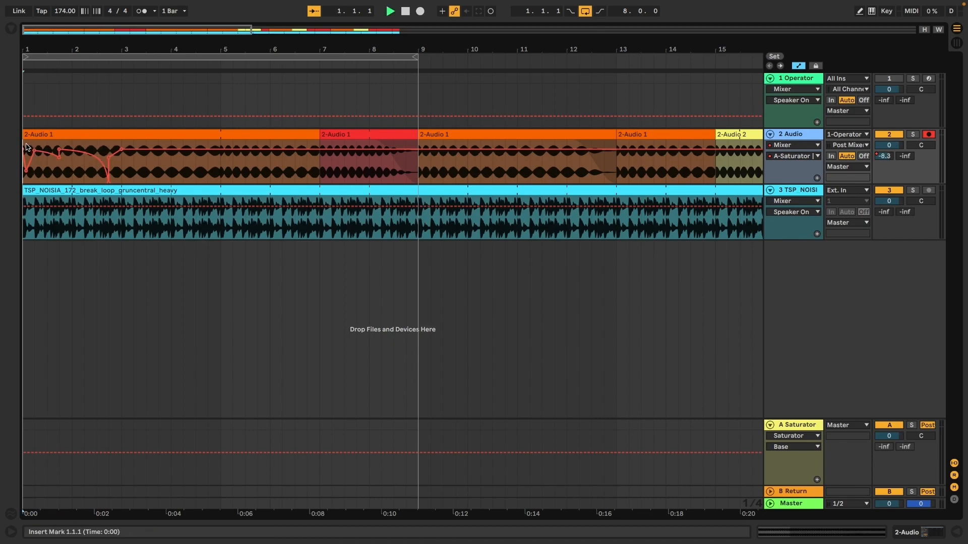
{"action": "key", "text": "space"}
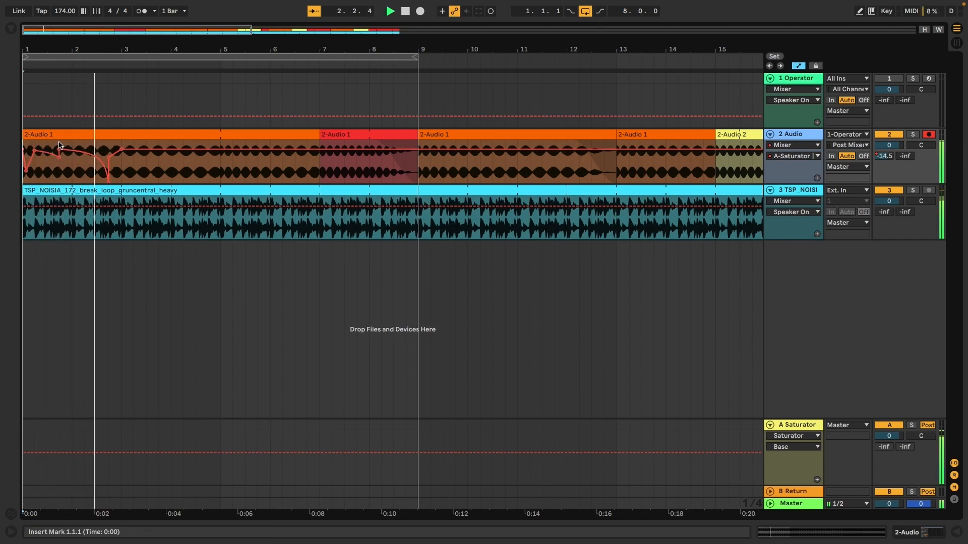
{"action": "key", "text": "space"}
- Repeat the 1.4–2.2 passage with its automation three times, then play from the start
{"action": "left_click_drag", "start_coordinate": [59, 146], "coordinate": [84, 149]}
{"action": "key", "text": "ctrl+d"}
{"action": "key", "text": "ctrl+d"}
{"action": "key", "text": "ctrl+d"}
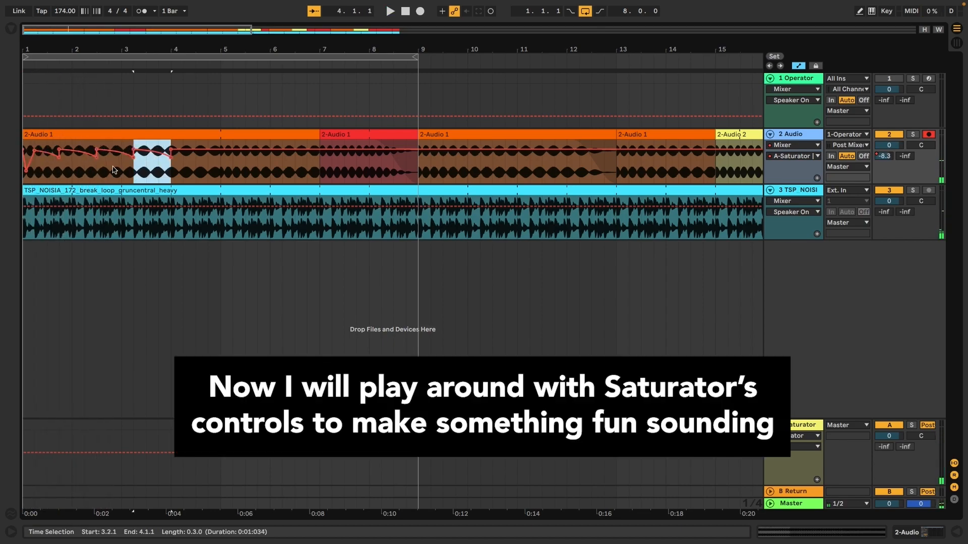
{"action": "key", "text": "space"}
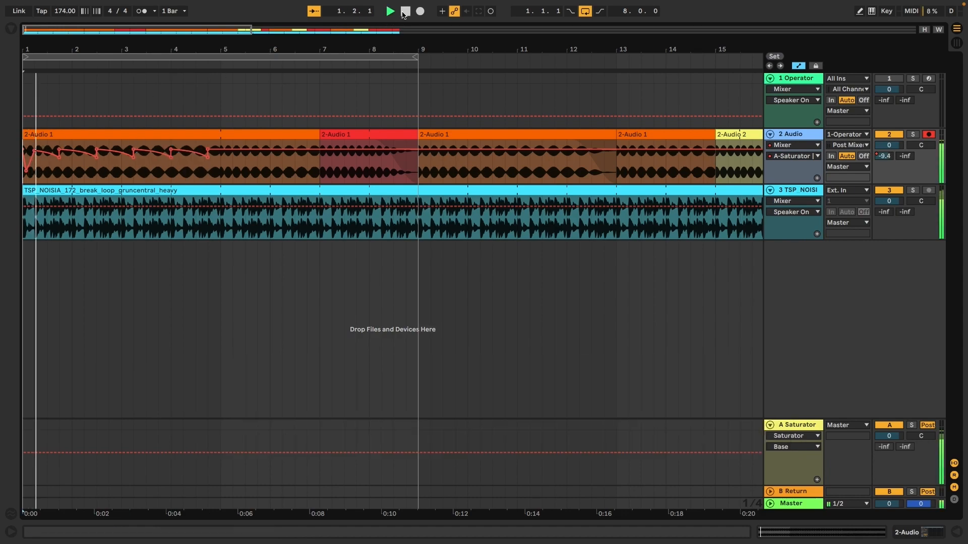
- Open the A Saturator return's devices and set the saturation curve to Hard Curve
{"action": "double_click", "coordinate": [795, 429]}
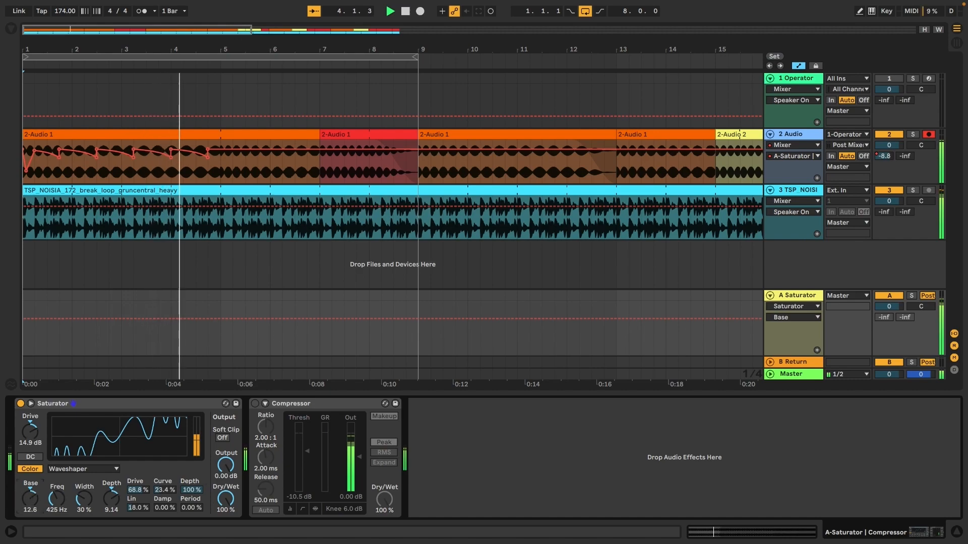
{"action": "left_click", "coordinate": [71, 472]}
{"action": "left_click", "coordinate": [75, 488]}
{"action": "left_click", "coordinate": [74, 470]}
{"action": "left_click", "coordinate": [75, 507]}
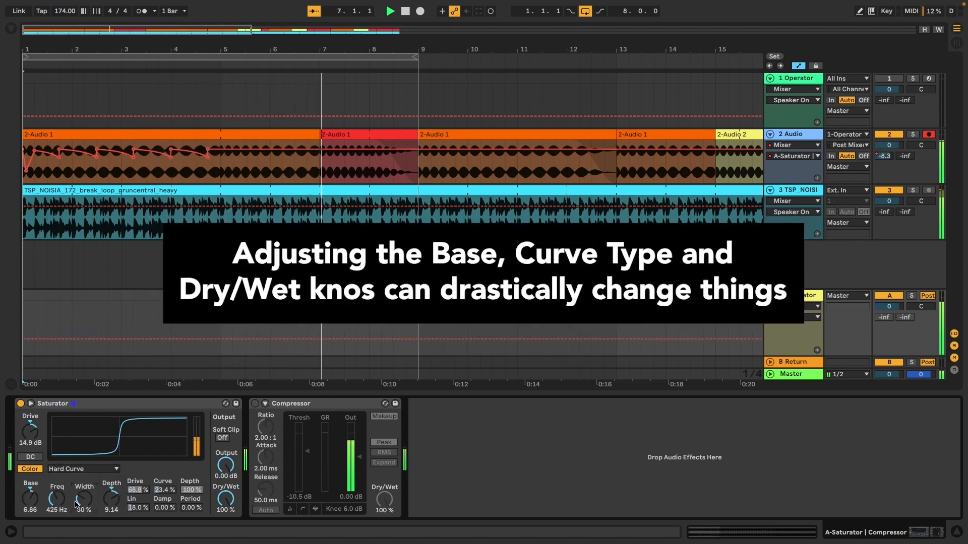
- Lower the Saturator Dry/Wet toward 68%, and try the Compressor at about -2 dB before disabling it
{"action": "left_click_drag", "start_coordinate": [225, 499], "coordinate": [225, 504]}
{"action": "left_click", "coordinate": [255, 404]}
{"action": "left_click_drag", "start_coordinate": [307, 451], "coordinate": [307, 437]}
{"action": "left_click", "coordinate": [255, 404]}
- Set Base to 9.14, raise Drive, push Depth below zero, then view the 2-Audio spectrum
{"action": "left_click_drag", "start_coordinate": [30, 499], "coordinate": [30, 495]}
{"action": "left_click", "coordinate": [76, 469]}
{"action": "left_click", "coordinate": [71, 506]}
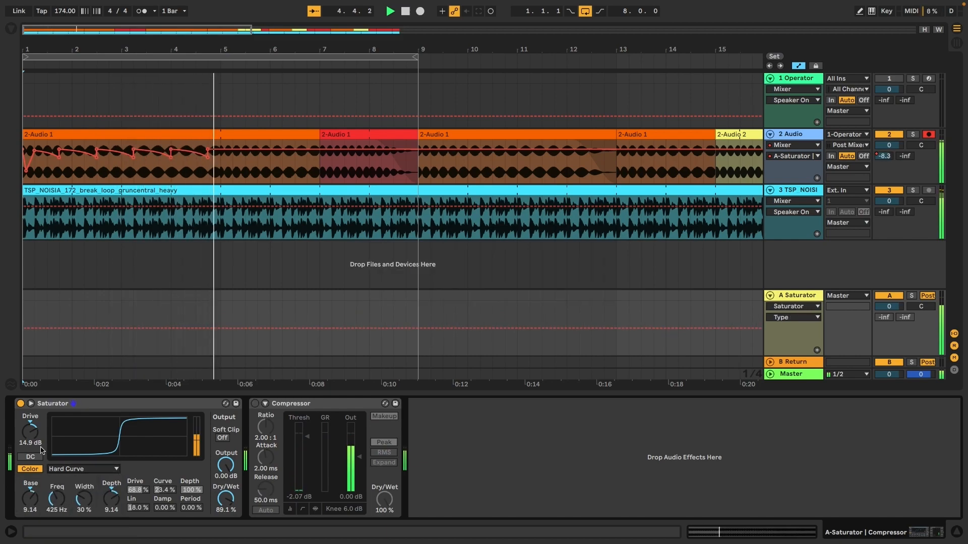
{"action": "left_click_drag", "start_coordinate": [31, 432], "coordinate": [30, 422]}
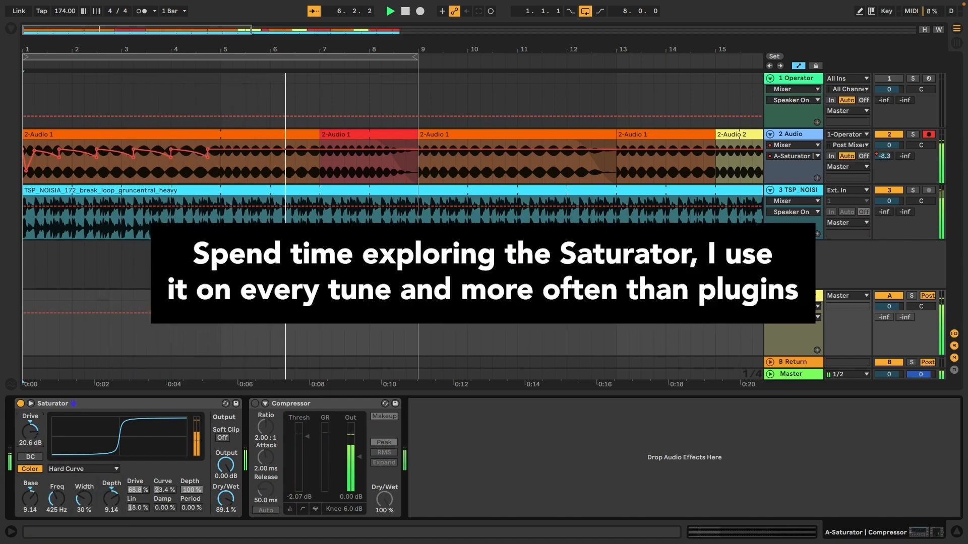
{"action": "left_click_drag", "start_coordinate": [107, 497], "coordinate": [107, 508]}
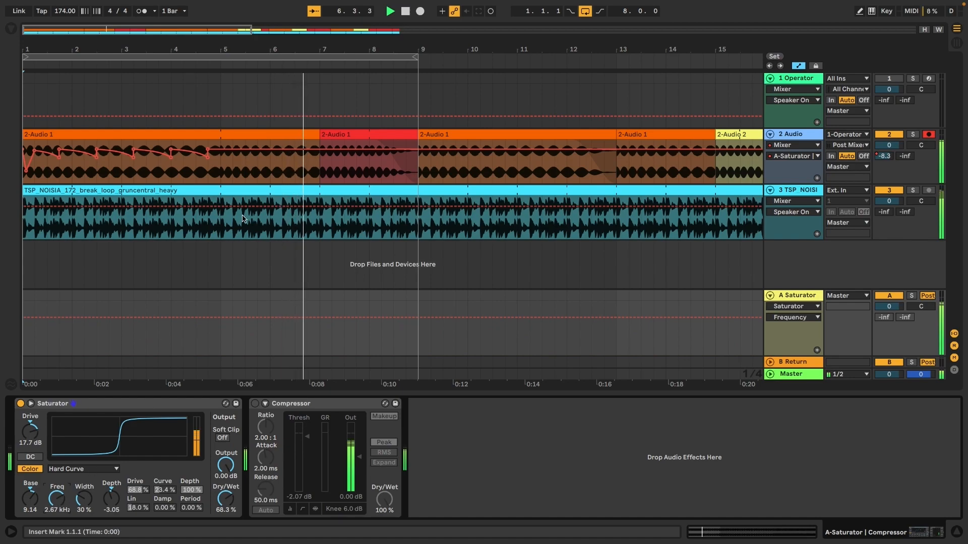
{"action": "left_click", "coordinate": [223, 150]}
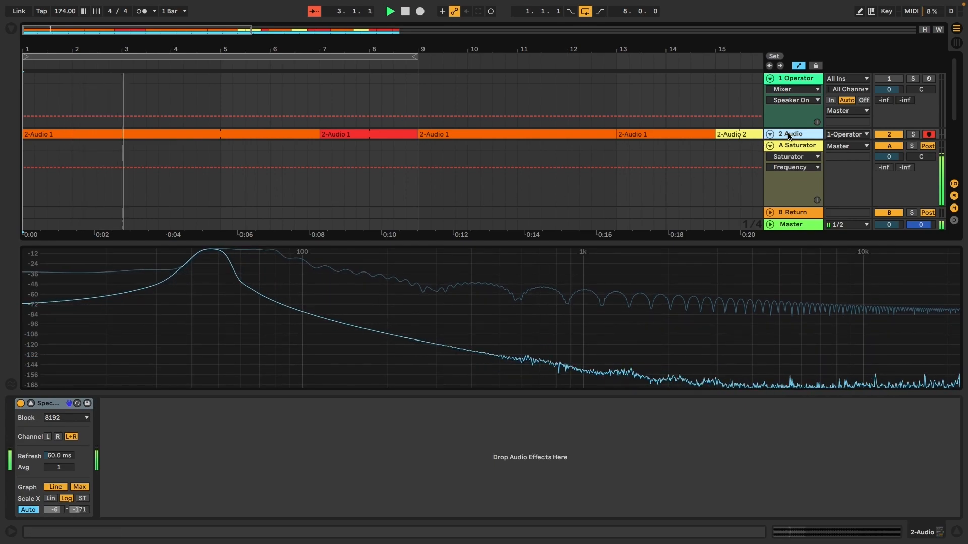
- Close the device view and duplicate bars 1–5 of 2-Audio with automation into bars 5–9
{"action": "left_click", "coordinate": [957, 533]}
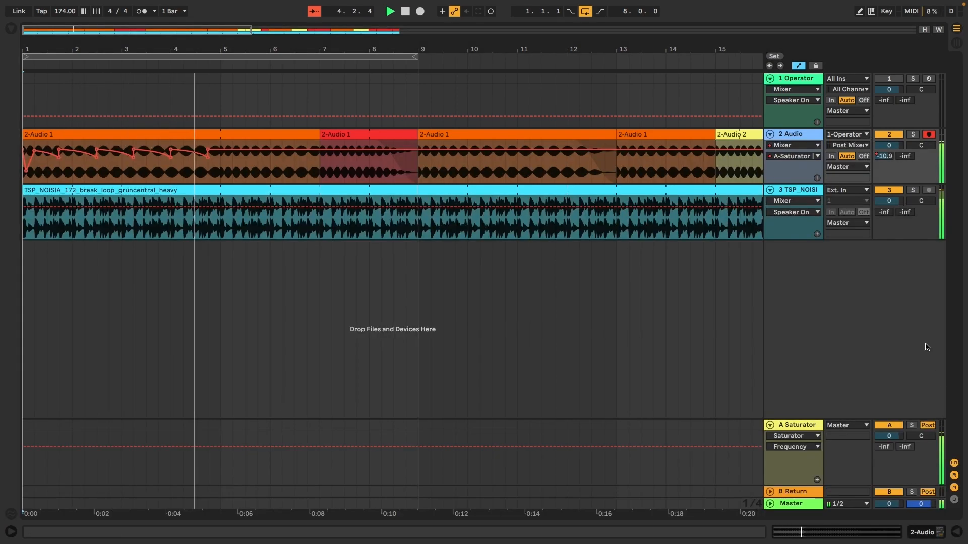
{"action": "left_click_drag", "start_coordinate": [220, 161], "coordinate": [4, 169]}
{"action": "key", "text": "ctrl+d"}
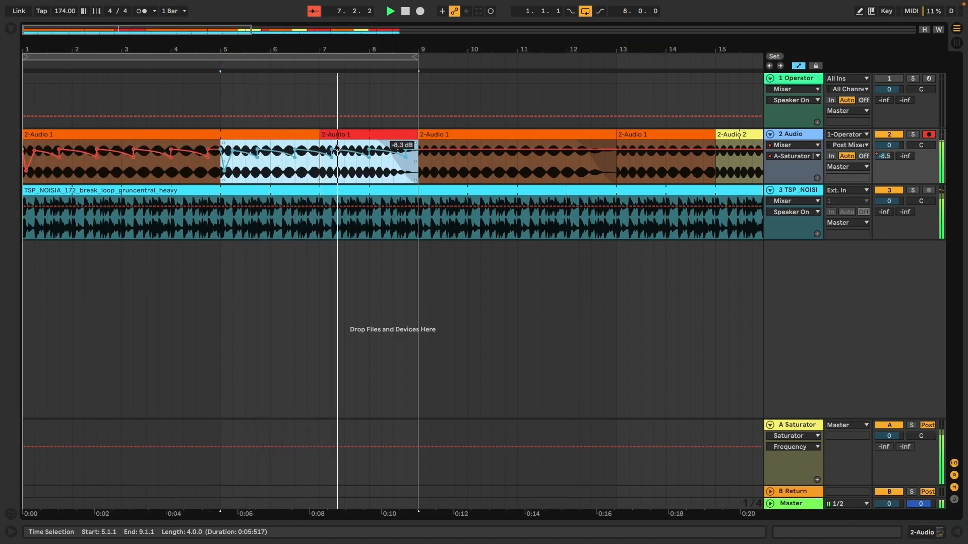
- Hide automation and paste a half-bar slice of the yellow 2-Audio 2 clip at 6.3.1
{"action": "left_click", "coordinate": [341, 188]}
{"action": "left_click_drag", "start_coordinate": [371, 51], "coordinate": [272, 46]}
{"action": "key", "text": "a"}
{"action": "left_click_drag", "start_coordinate": [478, 154], "coordinate": [528, 160]}
{"action": "left_click", "coordinate": [214, 175]}
{"action": "key", "text": "super+v"}
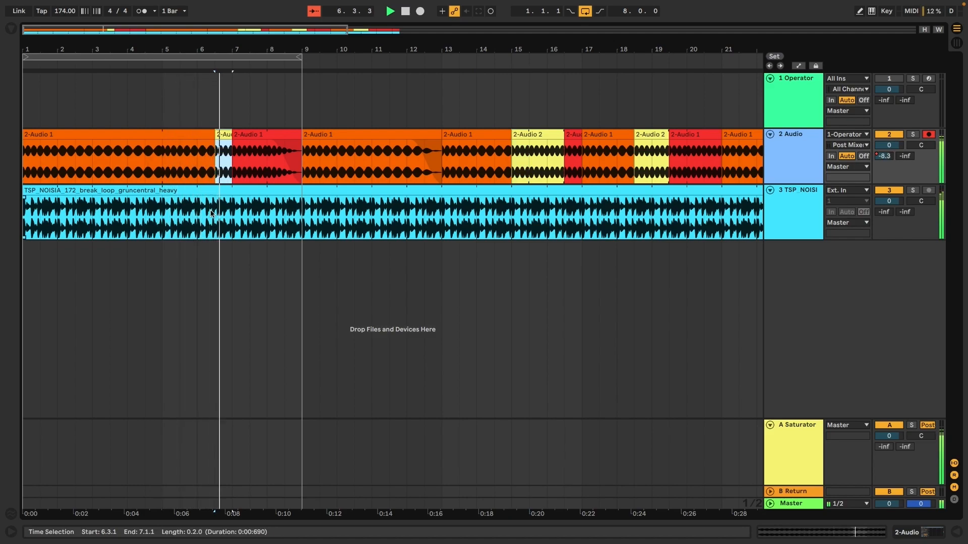
- Undo the 6.3.1 paste and paste four short yellow clip copies starting at bar 3
{"action": "key", "text": "super+z"}
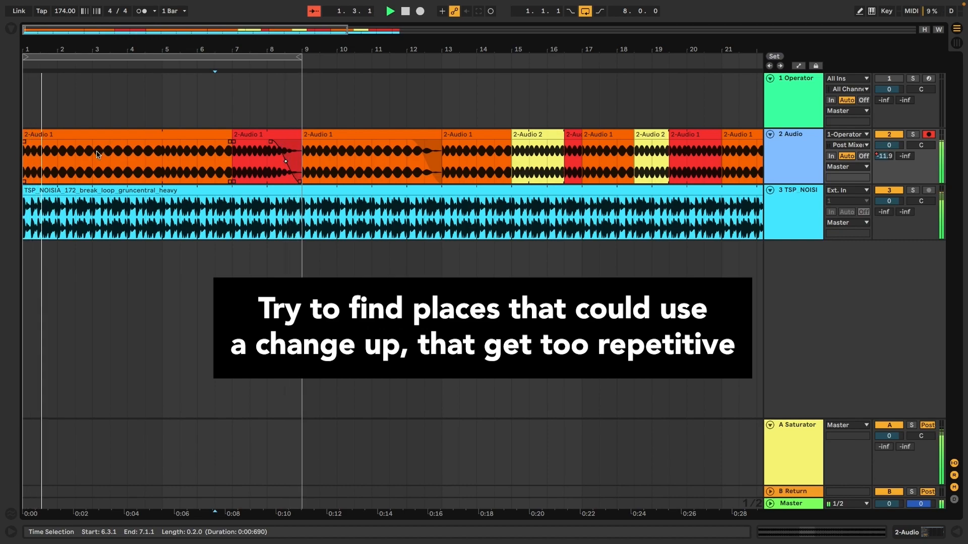
{"action": "left_click", "coordinate": [93, 163]}
{"action": "key", "text": "super+v"}
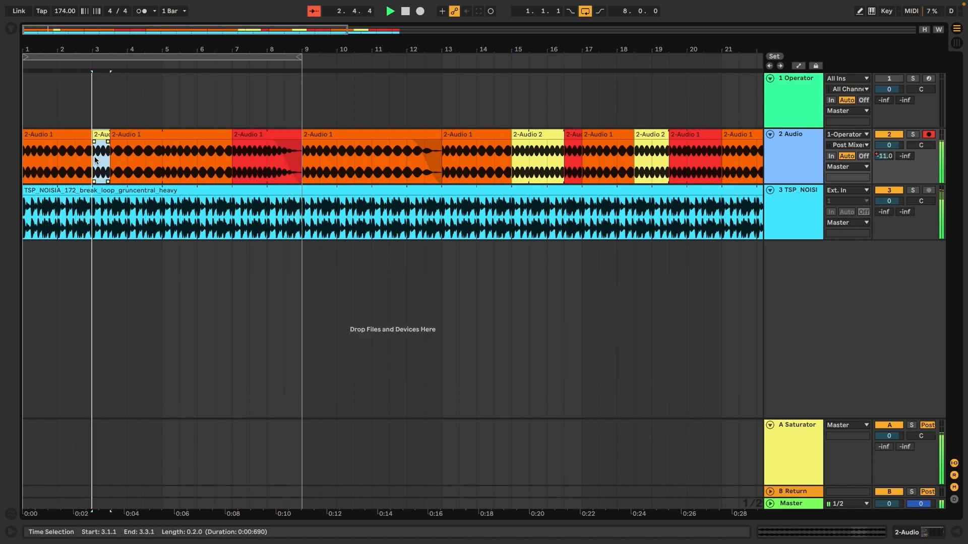
{"action": "key", "text": "super+v"}
{"action": "key", "text": "super+v"}
{"action": "key", "text": "super+v"}
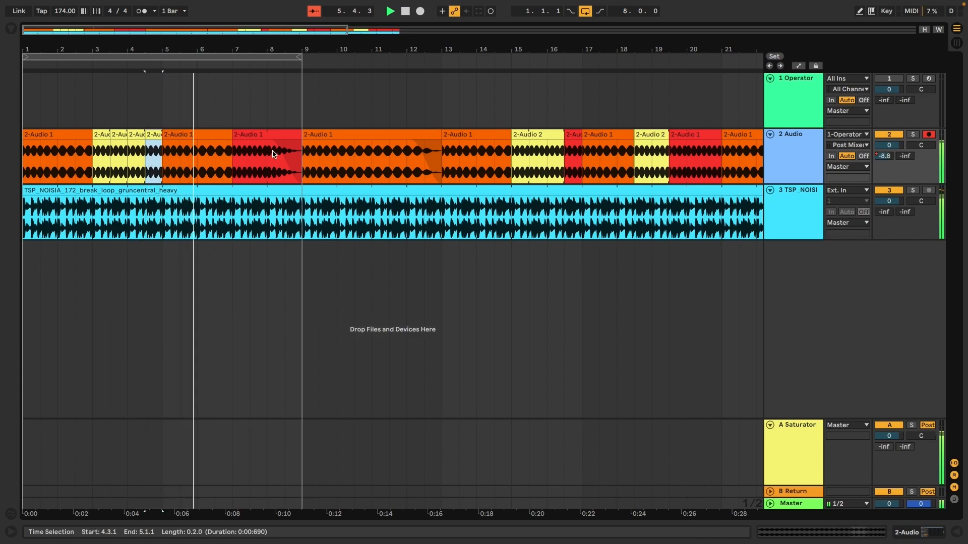
- Try pasting the half-bar clip at 7.3.1 and 8.3.1, then undo both
{"action": "left_click", "coordinate": [254, 169]}
{"action": "key", "text": "super+v"}
{"action": "left_click", "coordinate": [282, 173]}
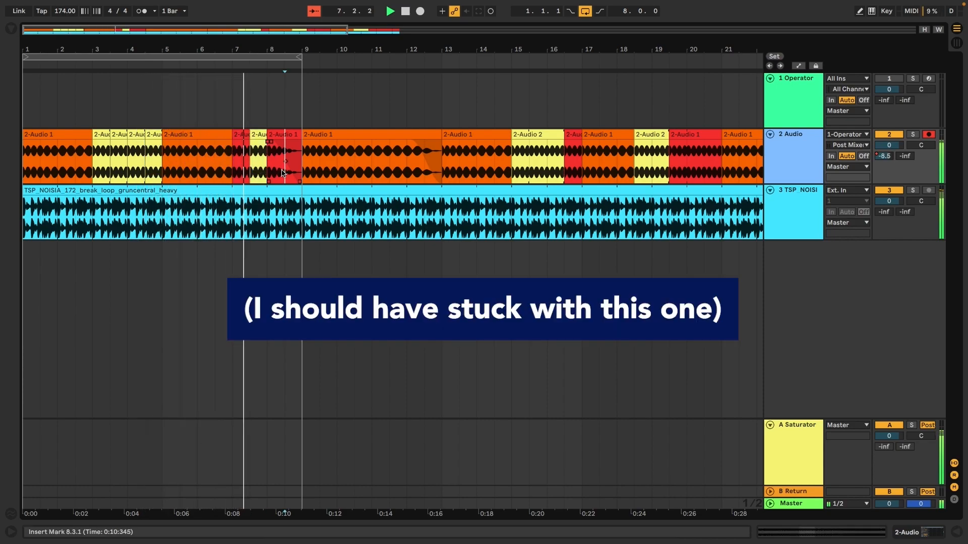
{"action": "key", "text": "super+v"}
{"action": "key", "text": "super+z"}
{"action": "key", "text": "super+z"}
- Consolidate bars 8–9 of the red clip into a new clip and paste the yellow slice at 8.3.1
{"action": "left_click", "coordinate": [285, 154]}
{"action": "left_click", "coordinate": [278, 137]}
{"action": "key", "text": "space"}
{"action": "left_click_drag", "start_coordinate": [268, 163], "coordinate": [293, 160]}
{"action": "key", "text": "super+j"}
{"action": "left_click", "coordinate": [287, 166]}
{"action": "key", "text": "super+v"}
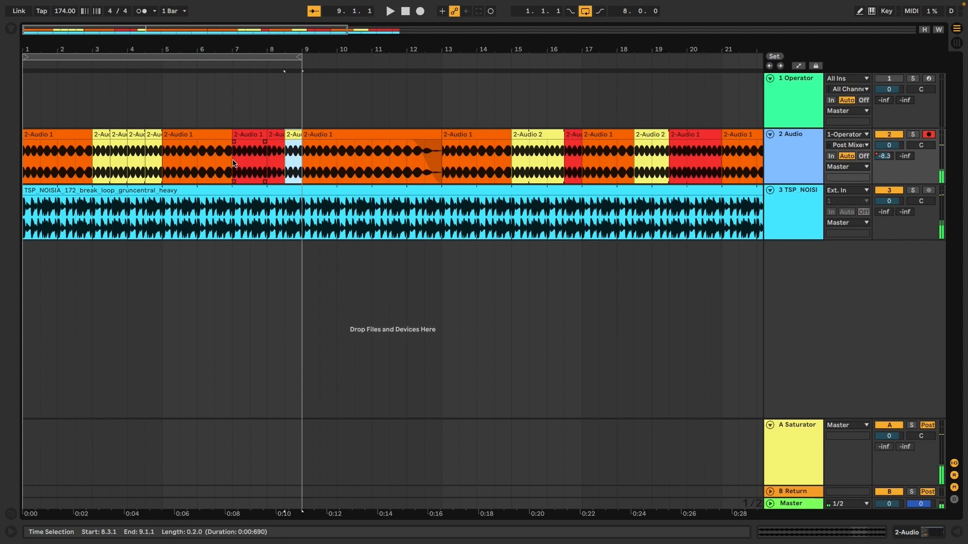
- Play from the opening 2-Audio clip and adjust a short yellow clip's fade
{"action": "left_click", "coordinate": [46, 136]}
{"action": "key", "text": "space"}
{"action": "left_click_drag", "start_coordinate": [112, 141], "coordinate": [108, 141]}
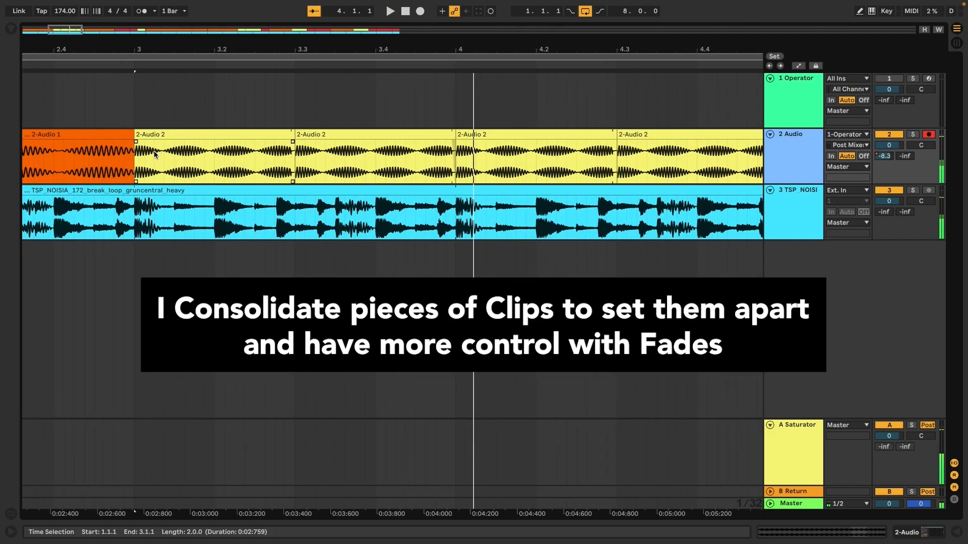
- Consolidate the short yellow clip at bar 3 into a new clip and audition it
{"action": "left_click", "coordinate": [142, 146]}
{"action": "key", "text": "super+j"}
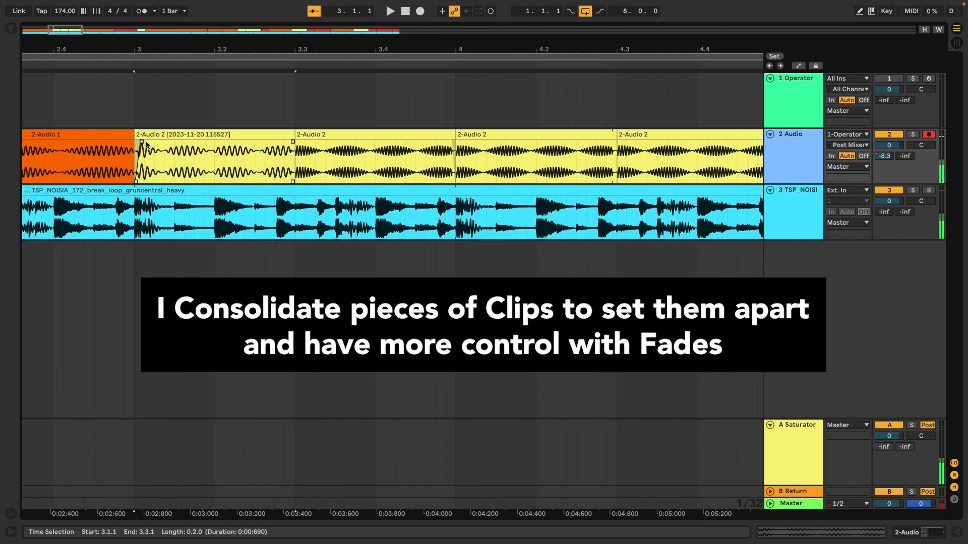
{"action": "key", "text": "space"}
{"action": "key", "text": "space"}
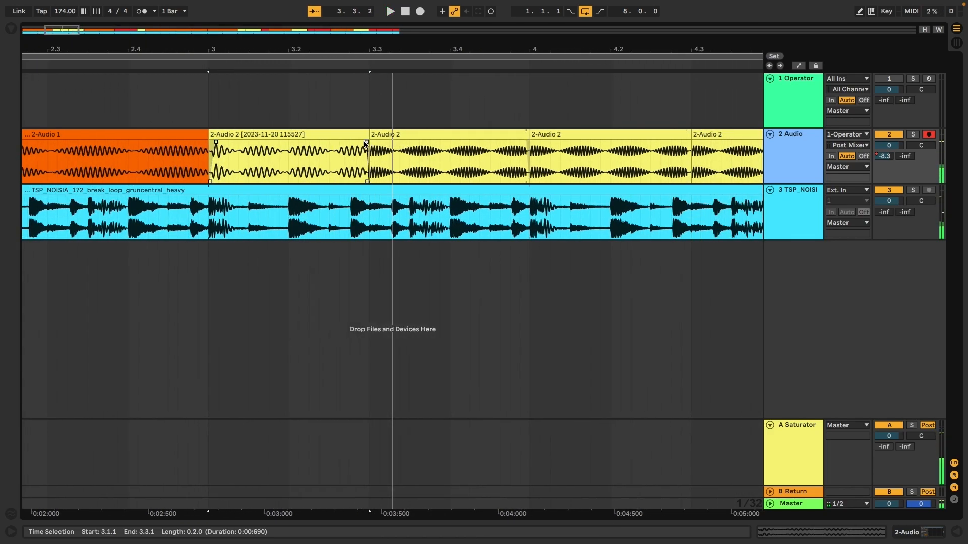
{"action": "left_click", "coordinate": [268, 135]}
{"action": "key", "text": "space"}
- Duplicate the consolidated clip three times up to bar 5 and show the automation envelopes
{"action": "key", "text": "super+d"}
{"action": "left_click_drag", "start_coordinate": [289, 50], "coordinate": [164, 49]}
{"action": "key", "text": "super+d"}
{"action": "key", "text": "super+d"}
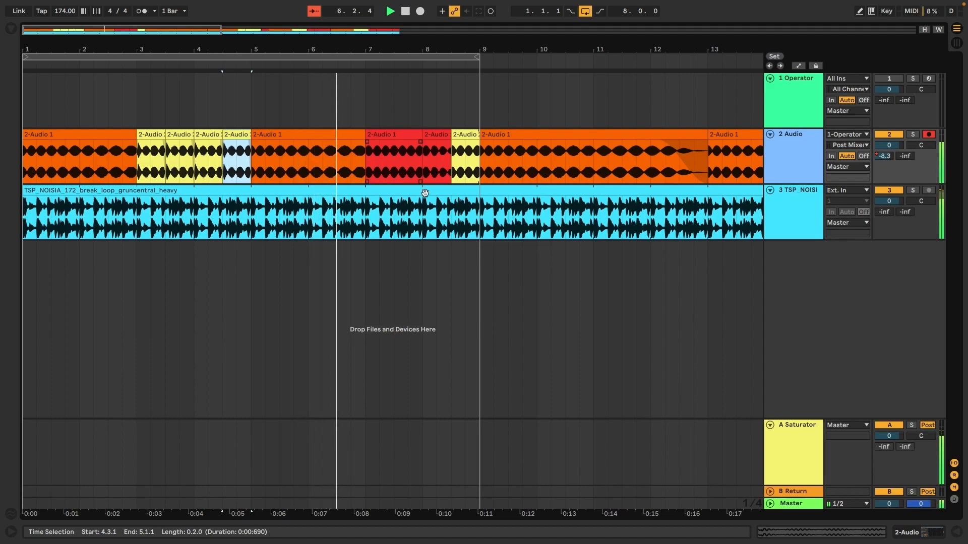
{"action": "left_click", "coordinate": [478, 255]}
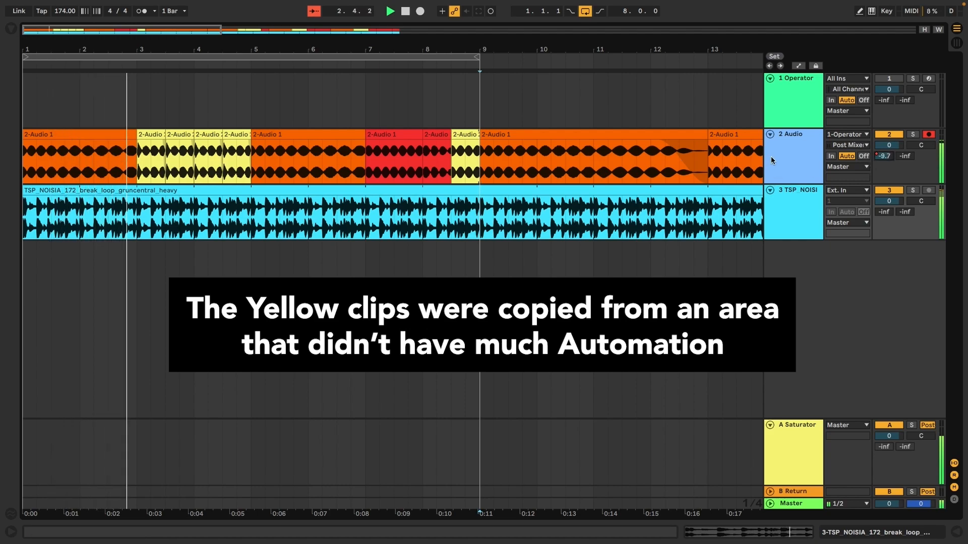
{"action": "key", "text": "a"}
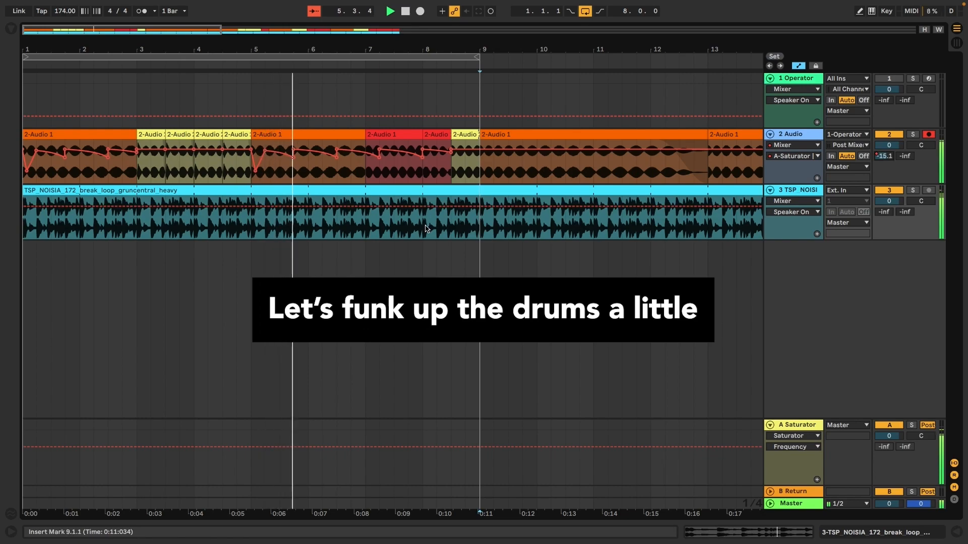
- Chop one-beat drum break slices at bars 8, 3 and 7 by duplicating, undoing unwanted copies
{"action": "left_click_drag", "start_coordinate": [425, 222], "coordinate": [435, 230]}
{"action": "key", "text": "a"}
{"action": "key", "text": "super+d"}
{"action": "key", "text": "super+d"}
{"action": "key", "text": "super+d"}
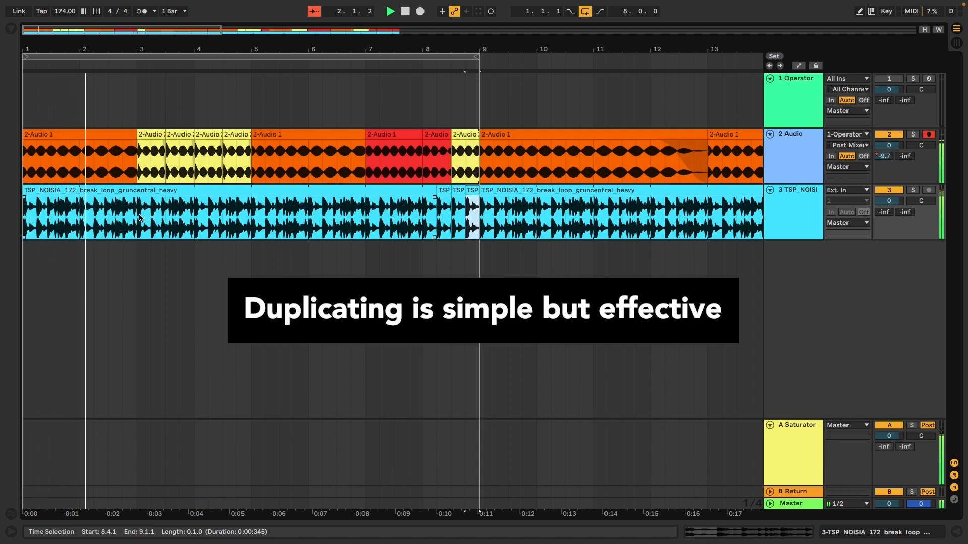
{"action": "left_click_drag", "start_coordinate": [138, 217], "coordinate": [147, 217]}
{"action": "key", "text": "super+d"}
{"action": "key", "text": "super+d"}
{"action": "key", "text": "super+d"}
{"action": "key", "text": "super+d"}
{"action": "key", "text": "super+d"}
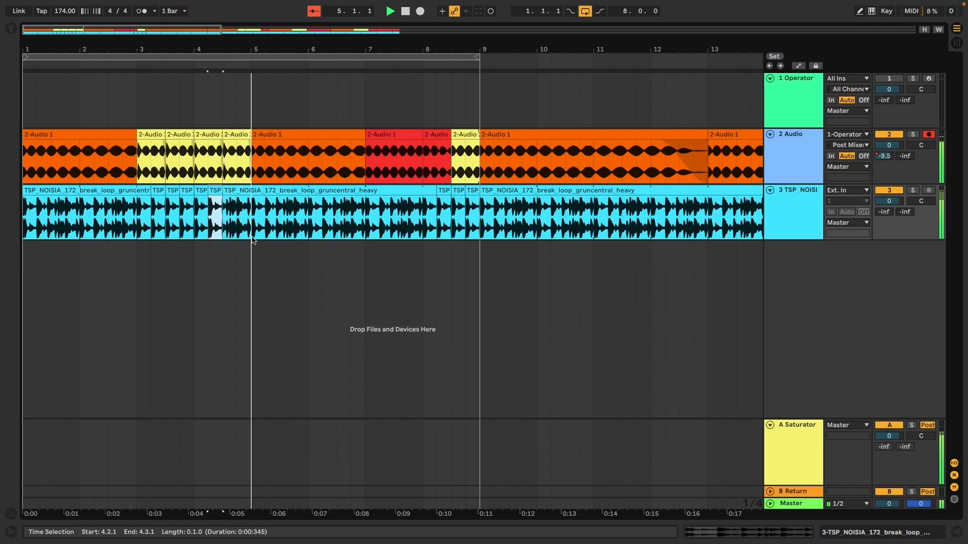
{"action": "key", "text": "super+z"}
{"action": "left_click_drag", "start_coordinate": [367, 231], "coordinate": [406, 231]}
{"action": "key", "text": "super+d"}
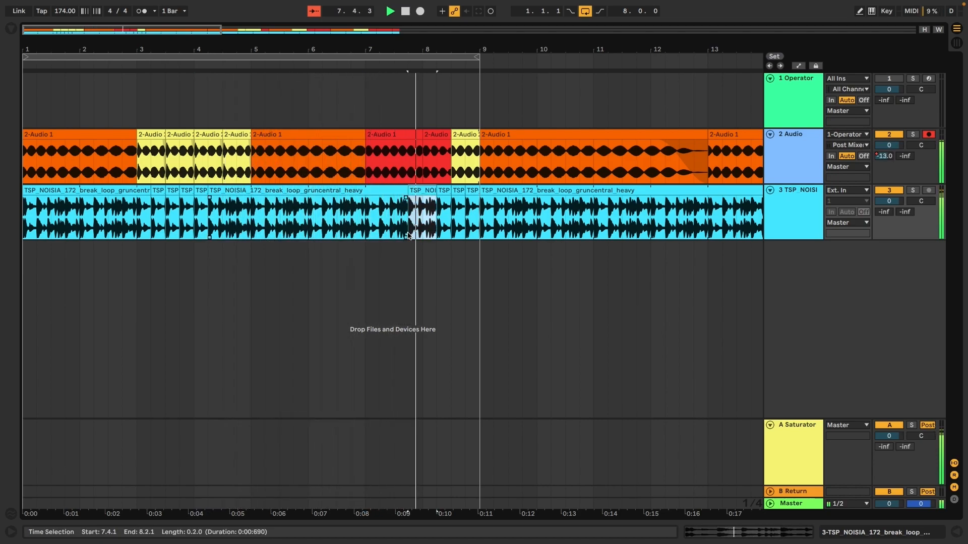
{"action": "key", "text": "super+z"}
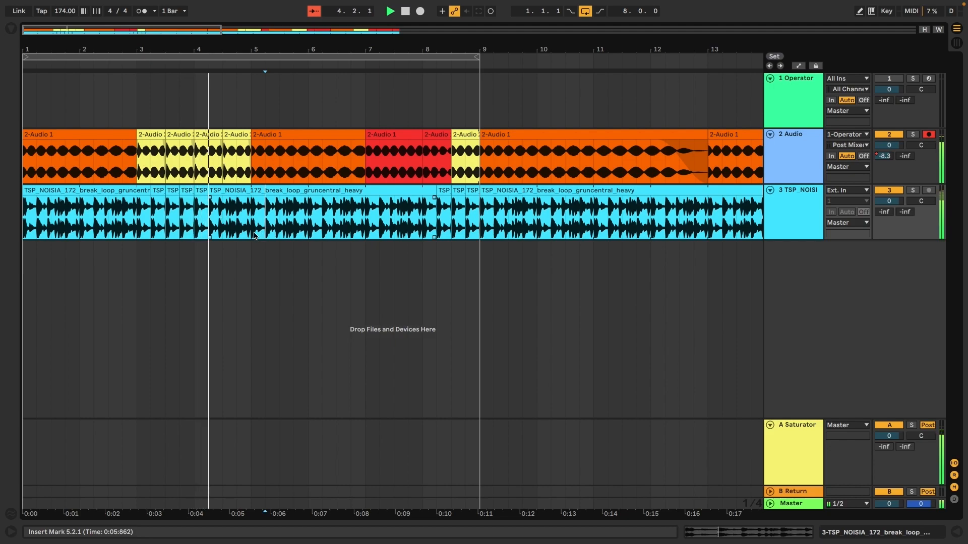
- Duplicate drum bars 1–5 into bars 5–9 and zoom in around bar 9
{"action": "left_click_drag", "start_coordinate": [252, 234], "coordinate": [3, 231]}
{"action": "key", "text": "super+d"}
{"action": "left_click", "coordinate": [408, 227]}
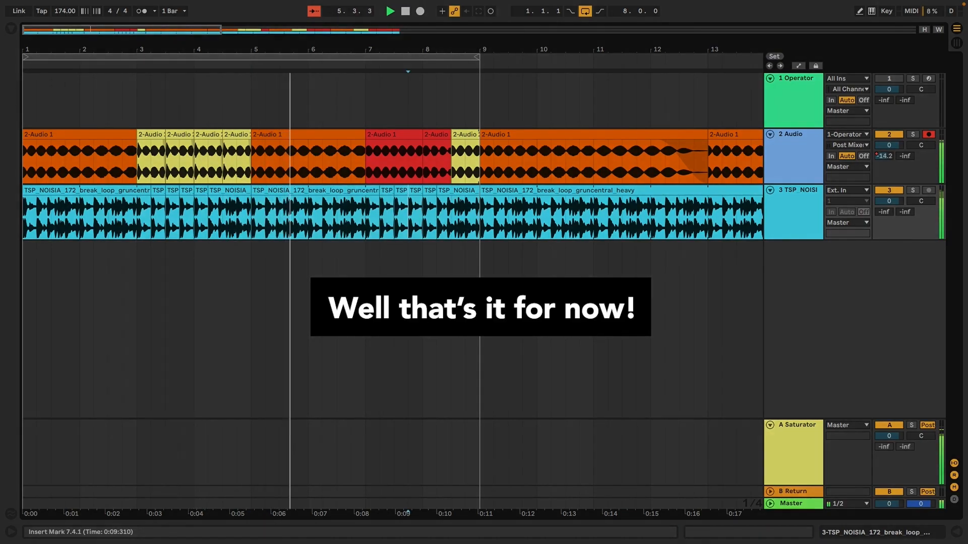
{"action": "left_click_drag", "start_coordinate": [480, 48], "coordinate": [517, 146]}
{"action": "left_click_drag", "start_coordinate": [329, 171], "coordinate": [499, 202]}
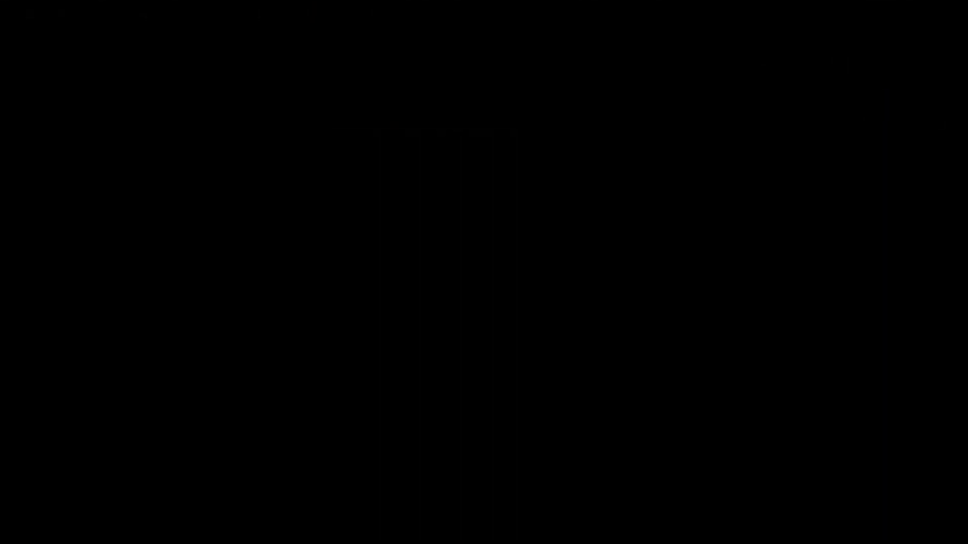